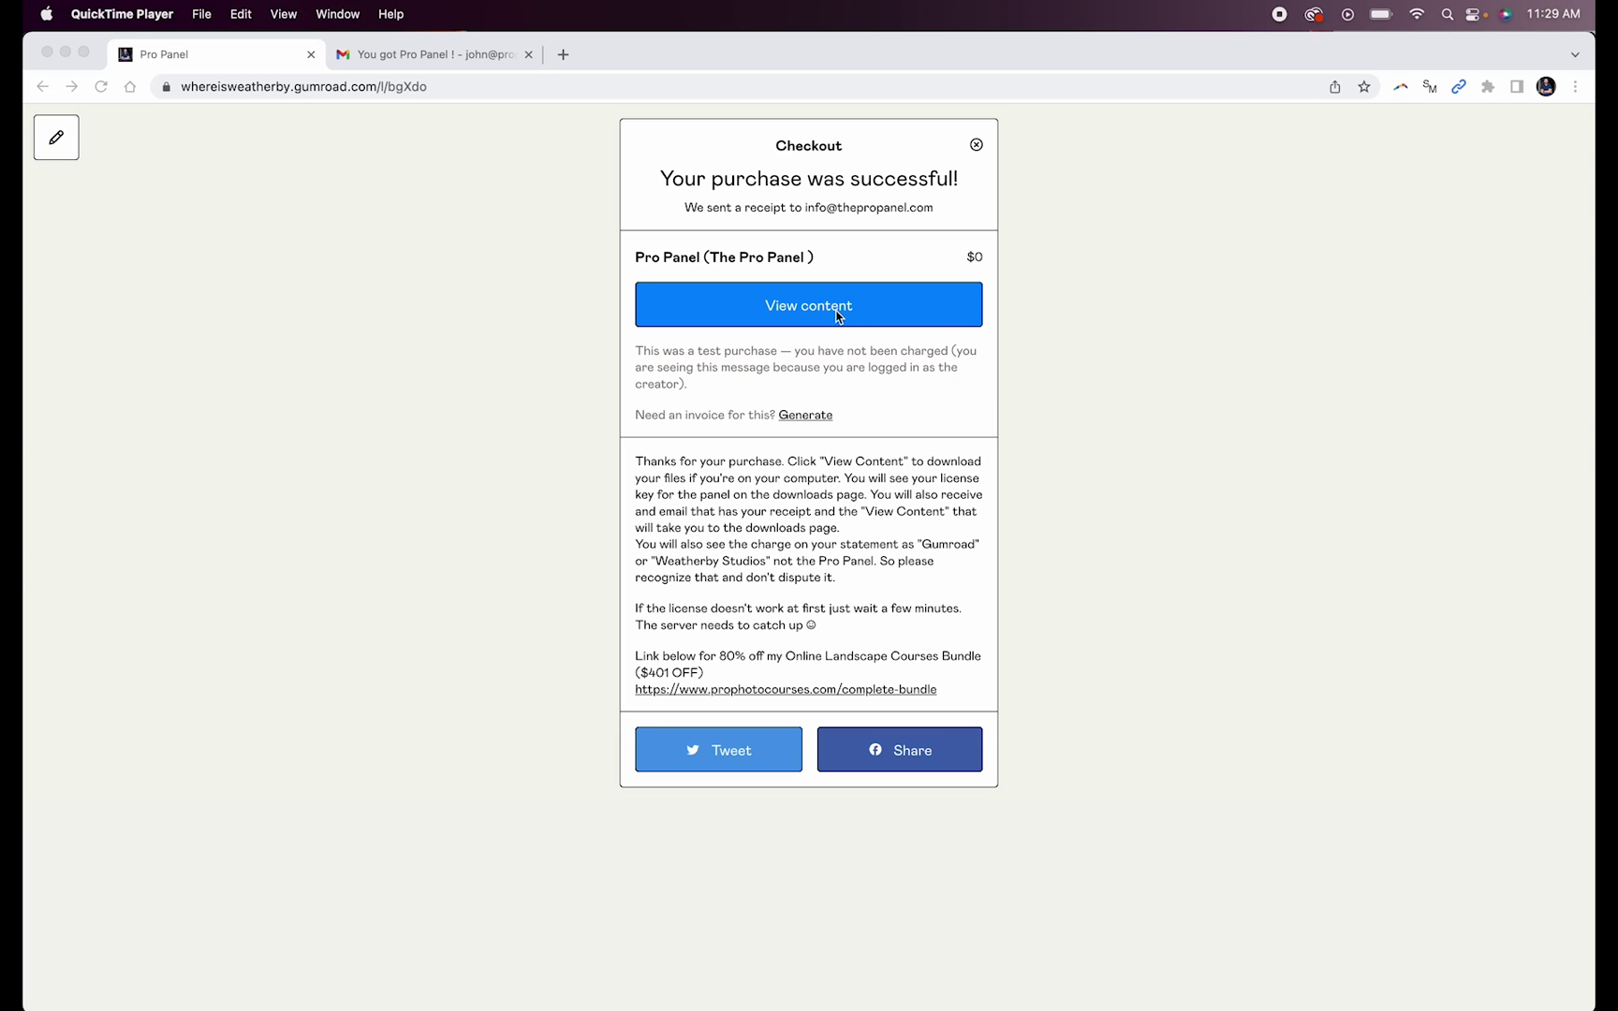
# Step: View the purchased Pro Panel content and license key, check the Gmail receipt, and open Downloads in Finder
pyautogui.click(843, 316)
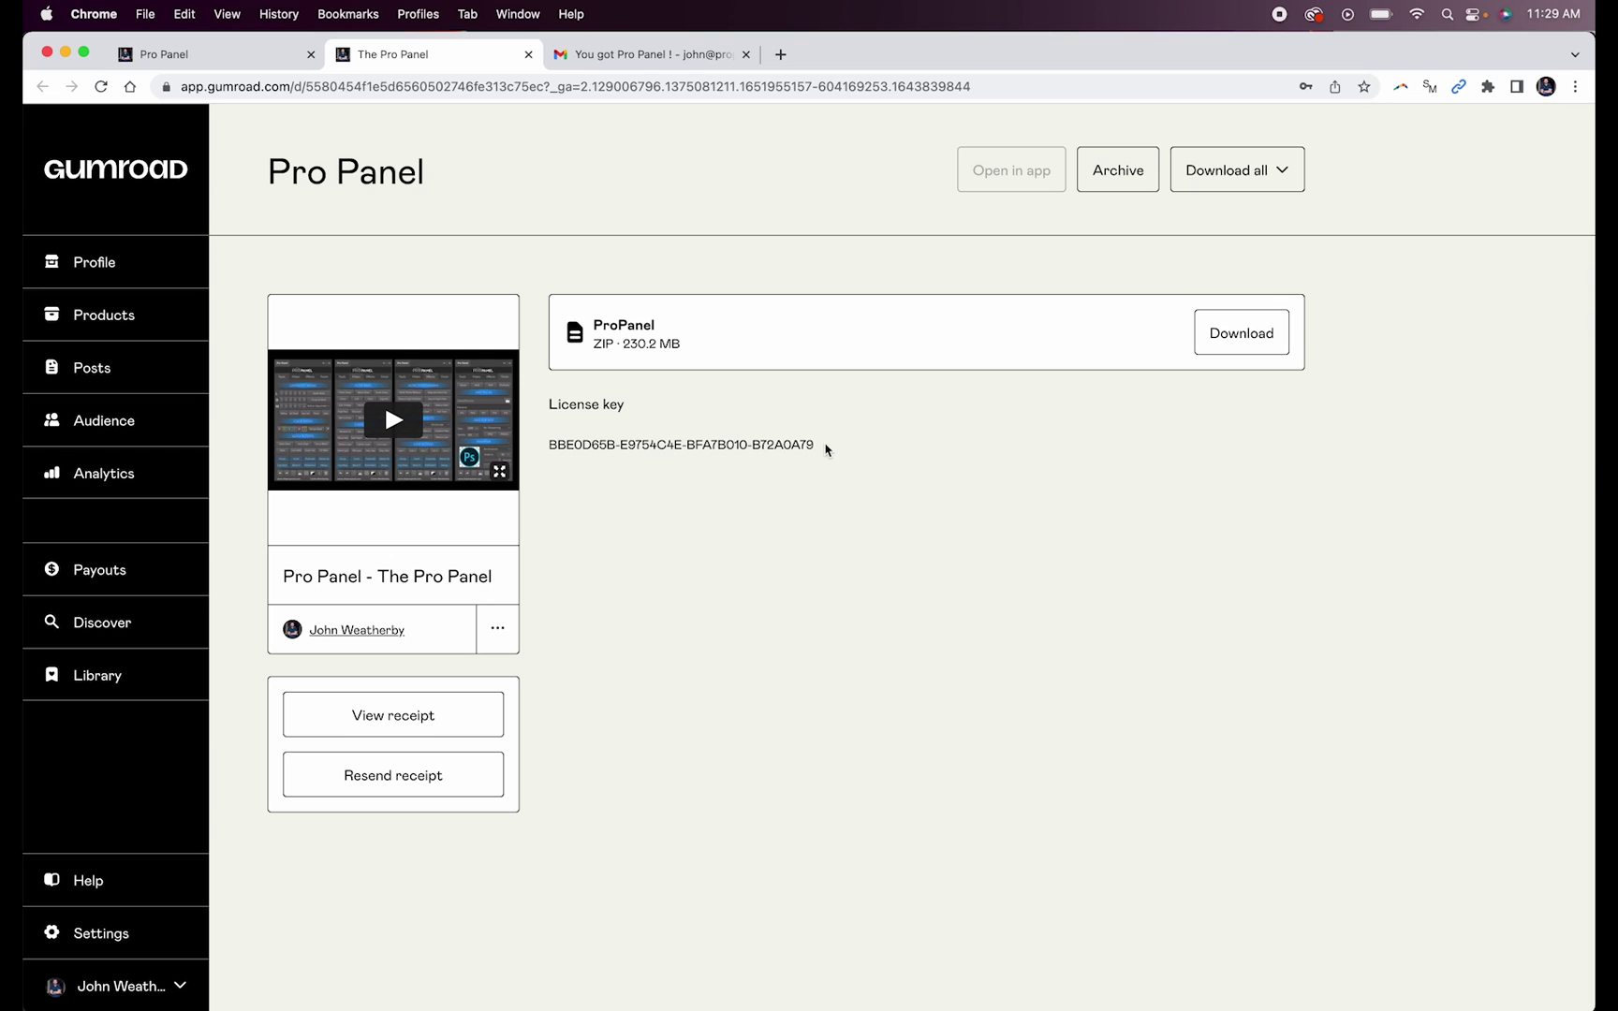
pyautogui.click(610, 57)
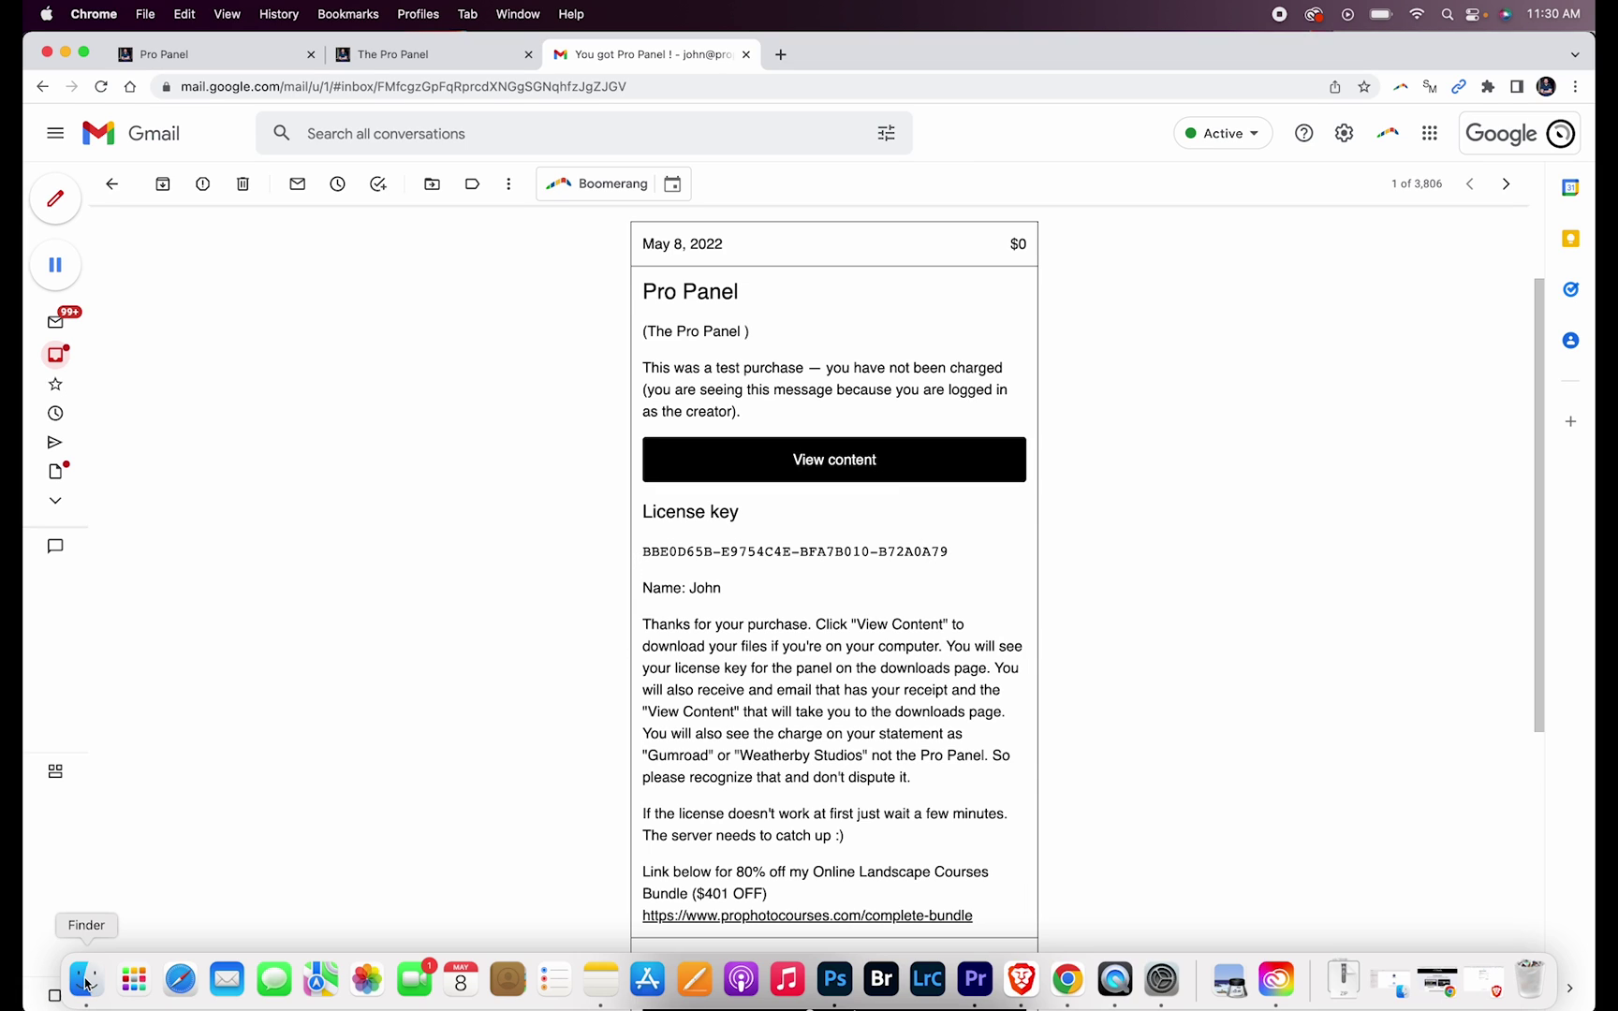
pyautogui.click(88, 979)
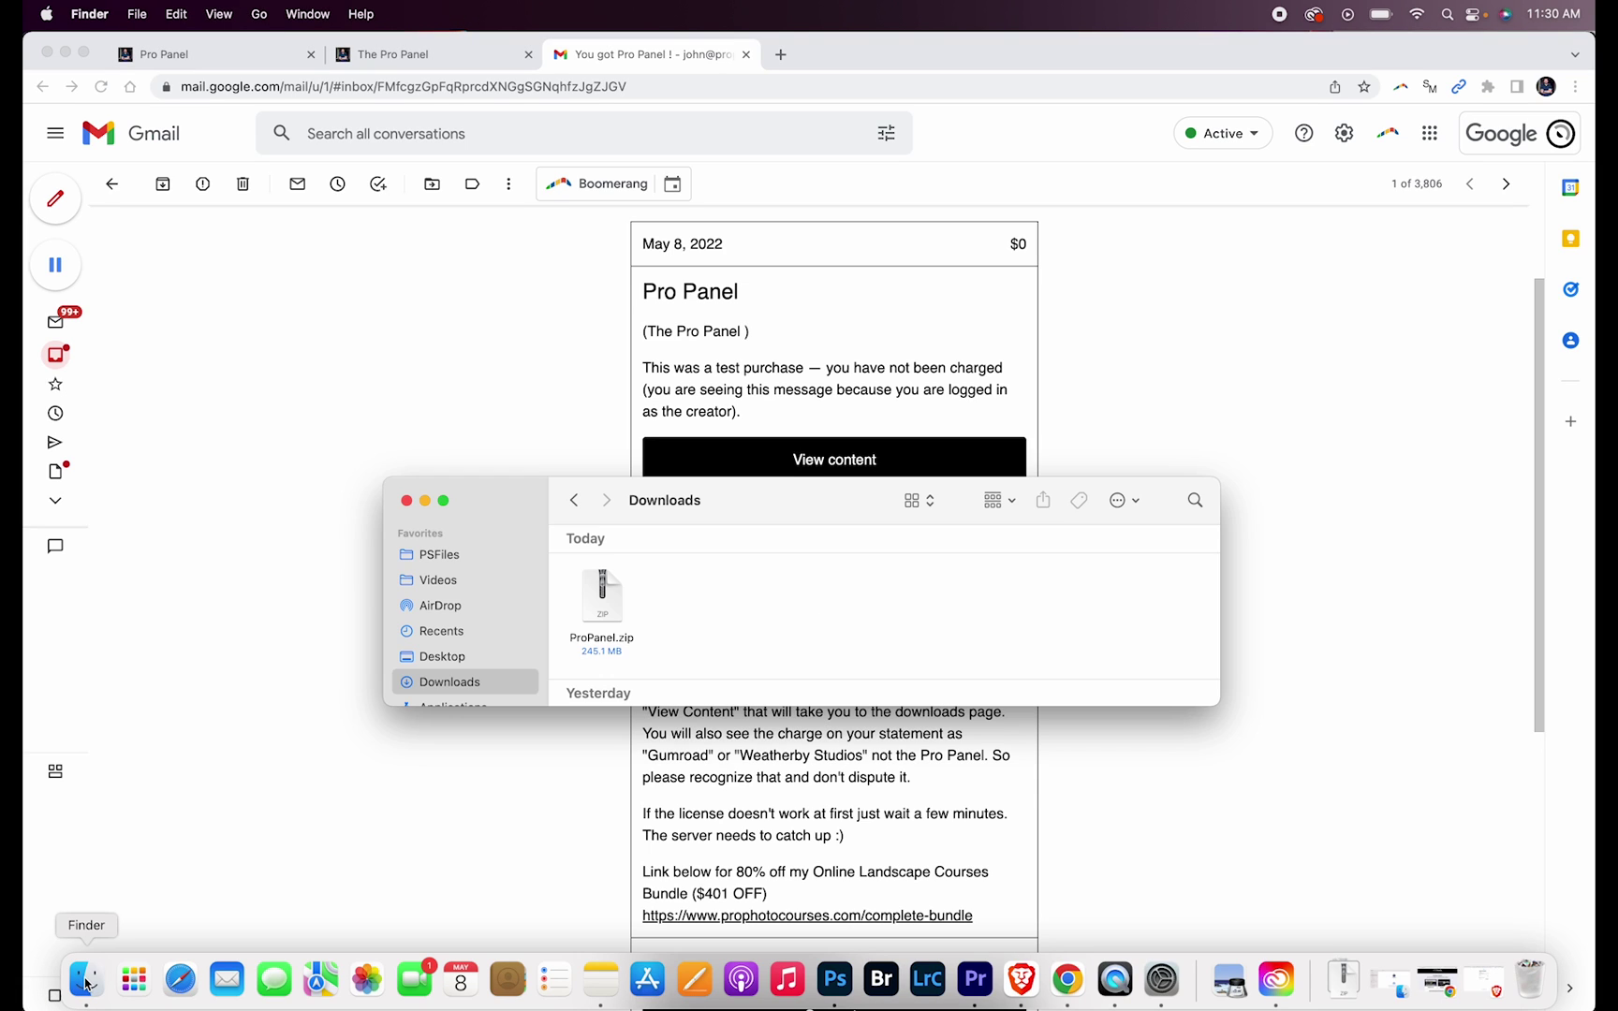
# Step: Unzip ProPanel.zip, open the extracted ProPanel folder, and launch ProPanel (Plugin).ccx
pyautogui.doubleClick(603, 604)
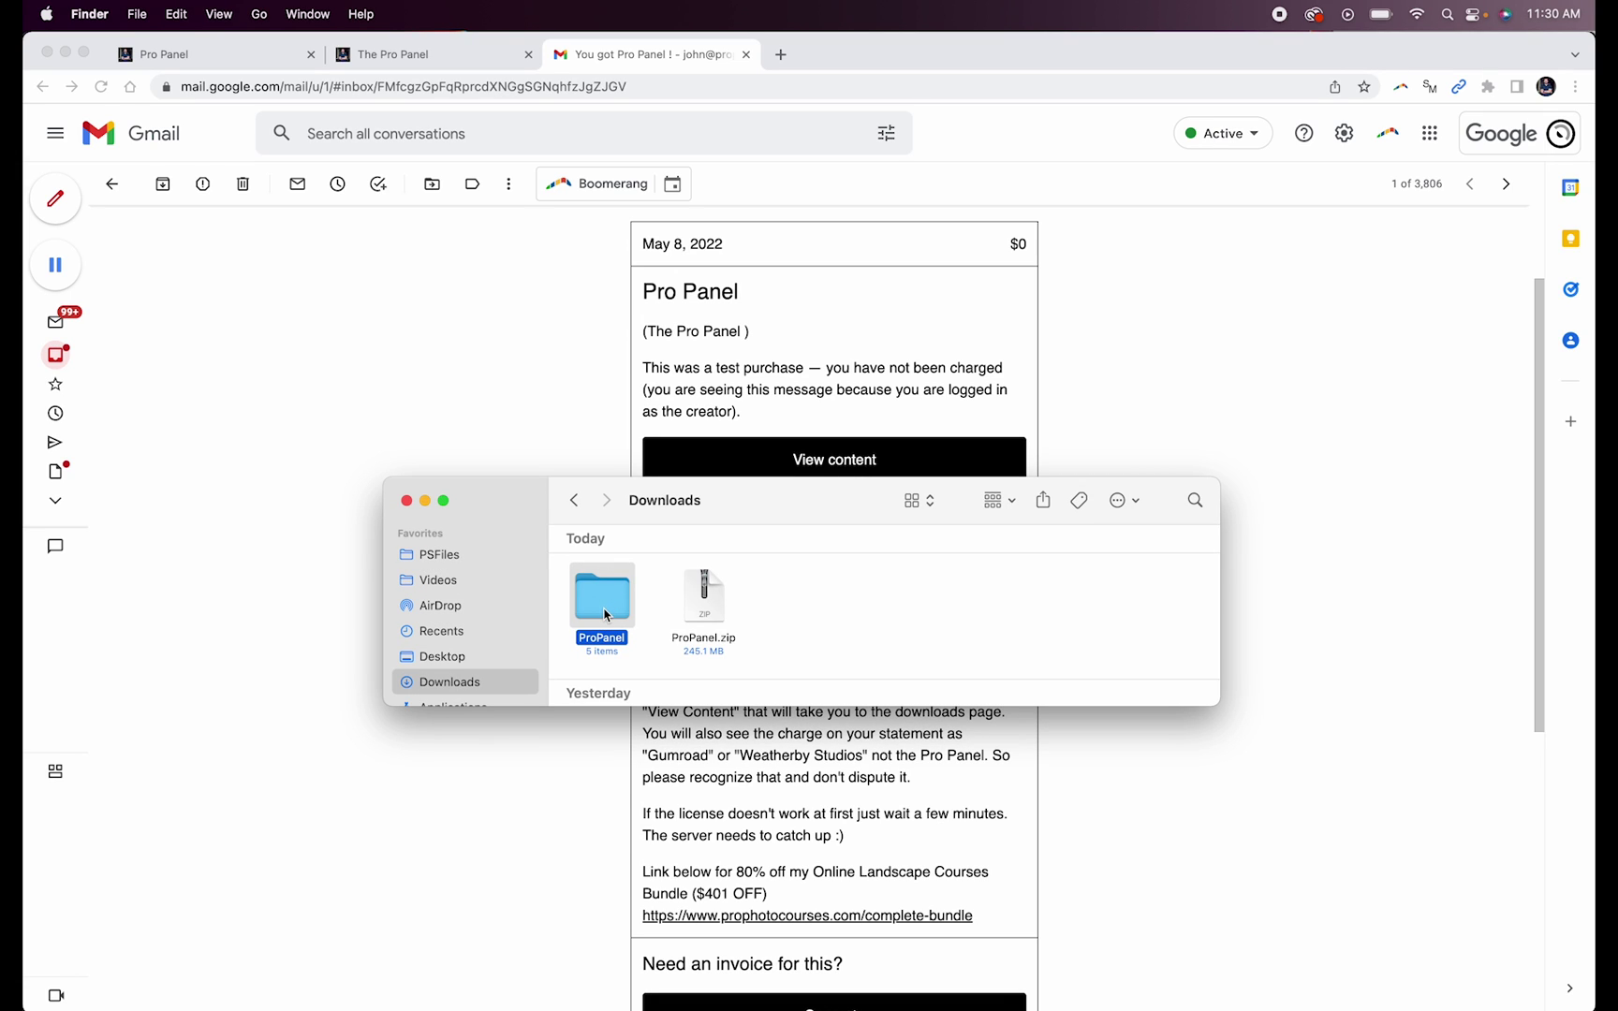
pyautogui.doubleClick(606, 615)
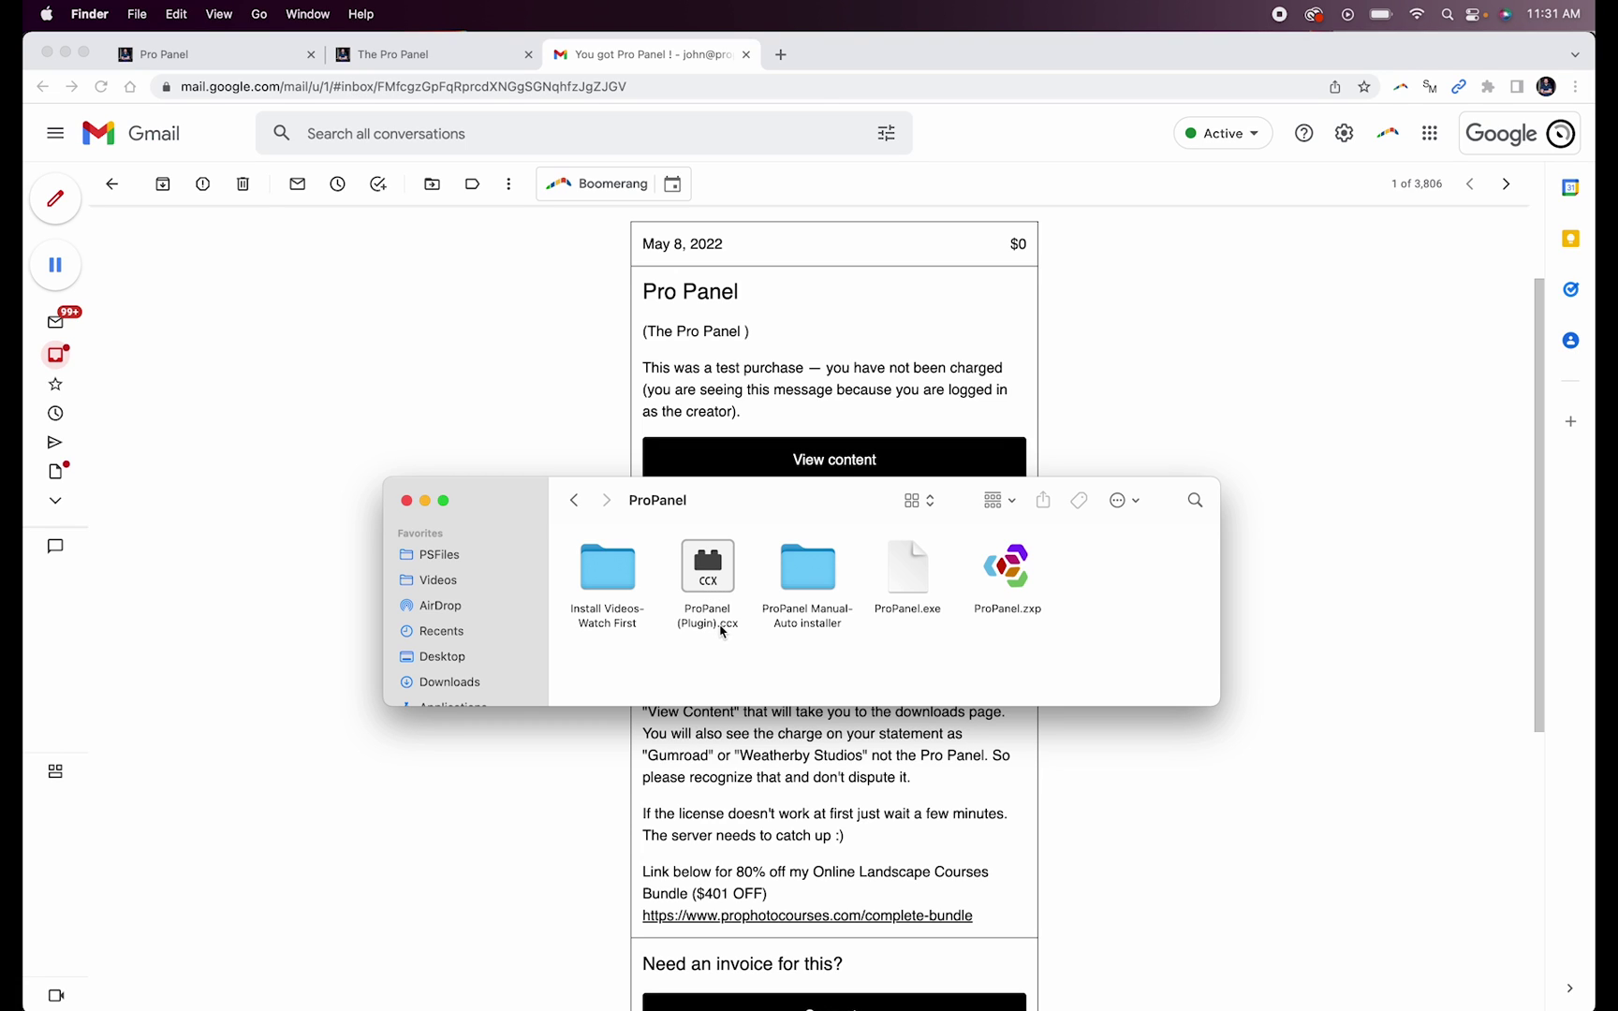
pyautogui.doubleClick(719, 592)
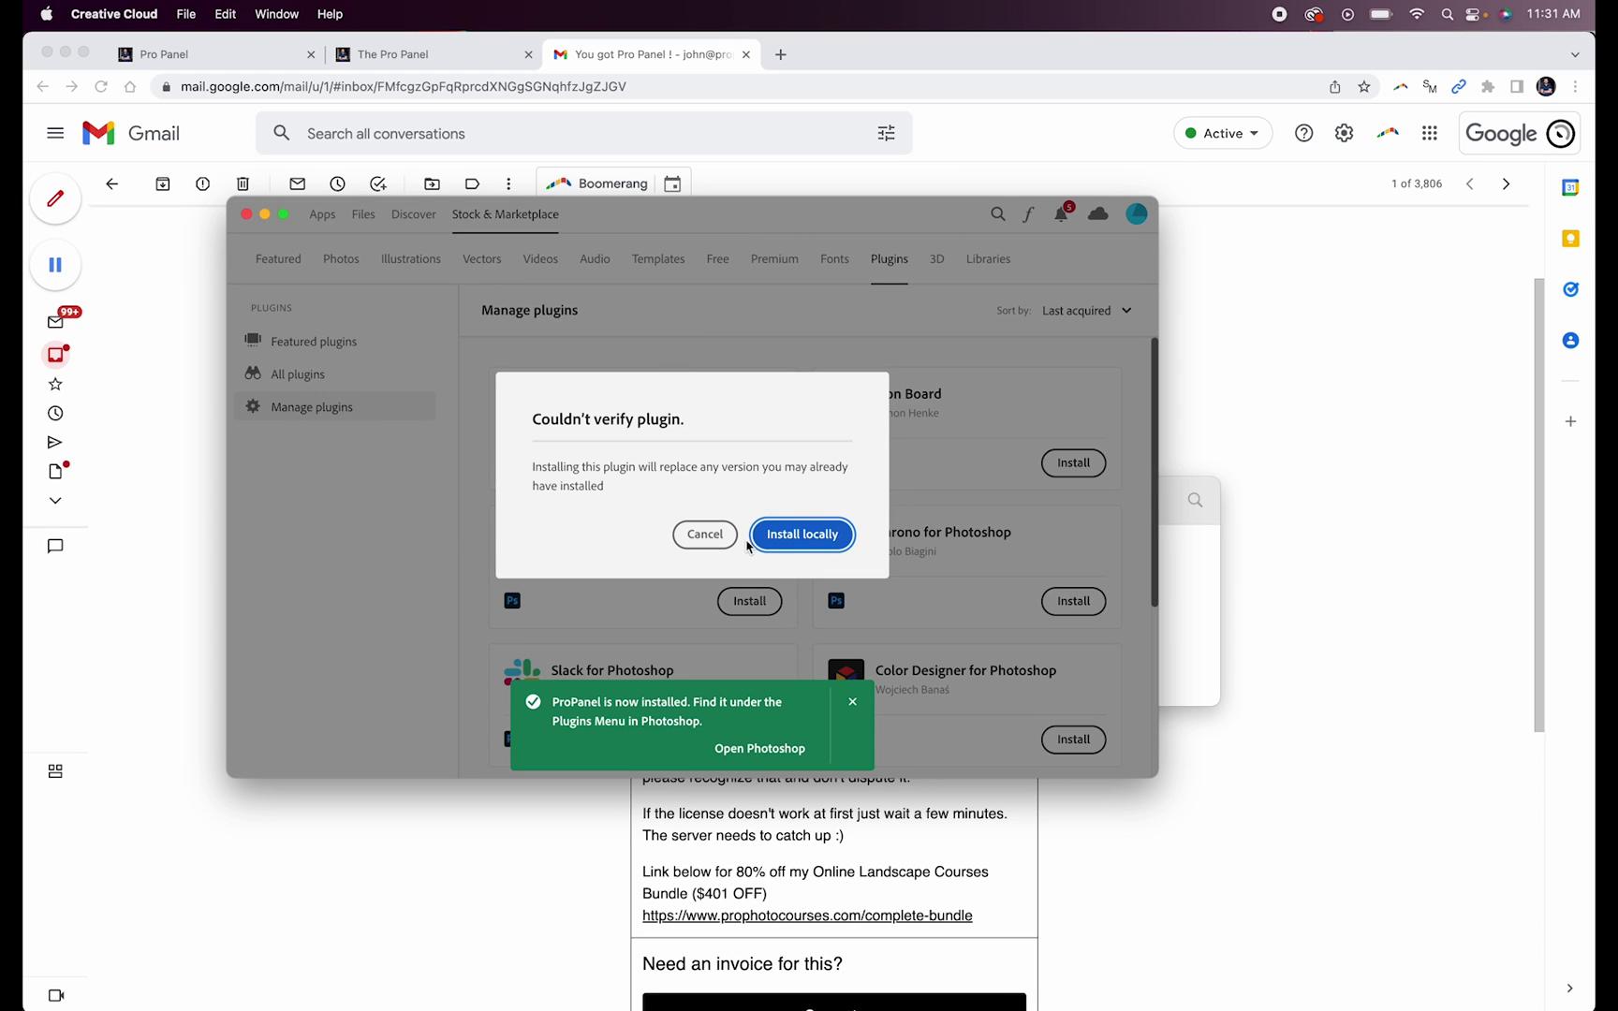
# Step: Install the unverified ProPanel plugin locally in Creative Cloud, then return to the Gumroad license page
pyautogui.click(811, 541)
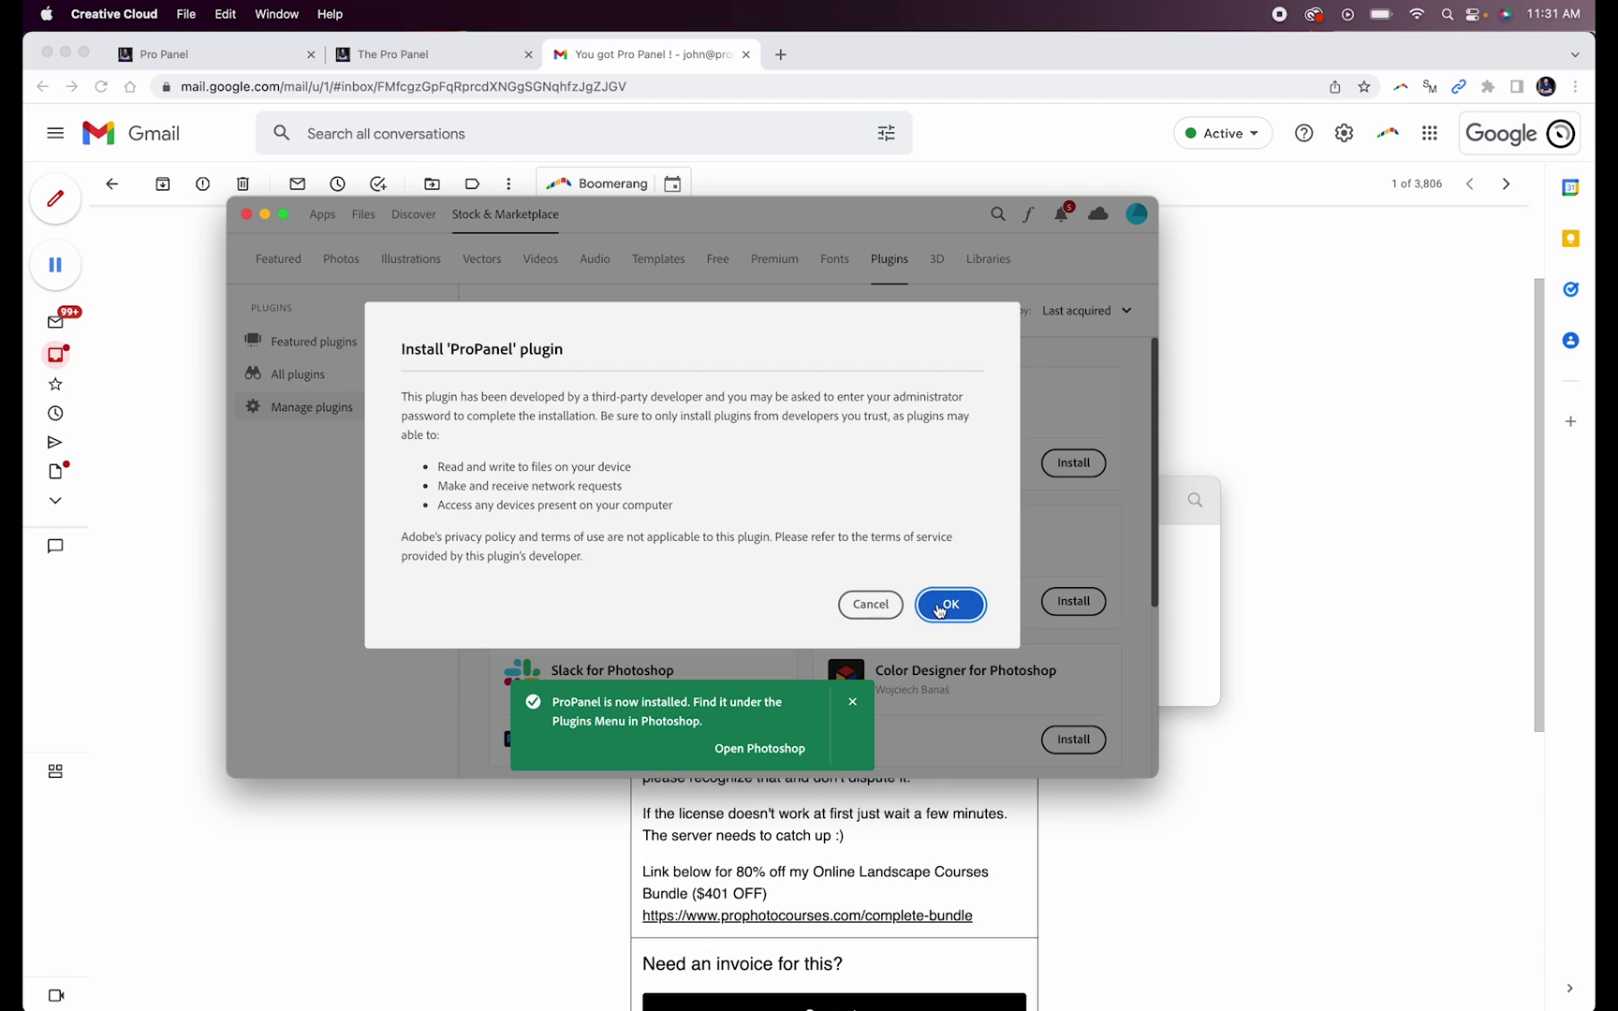
pyautogui.click(948, 606)
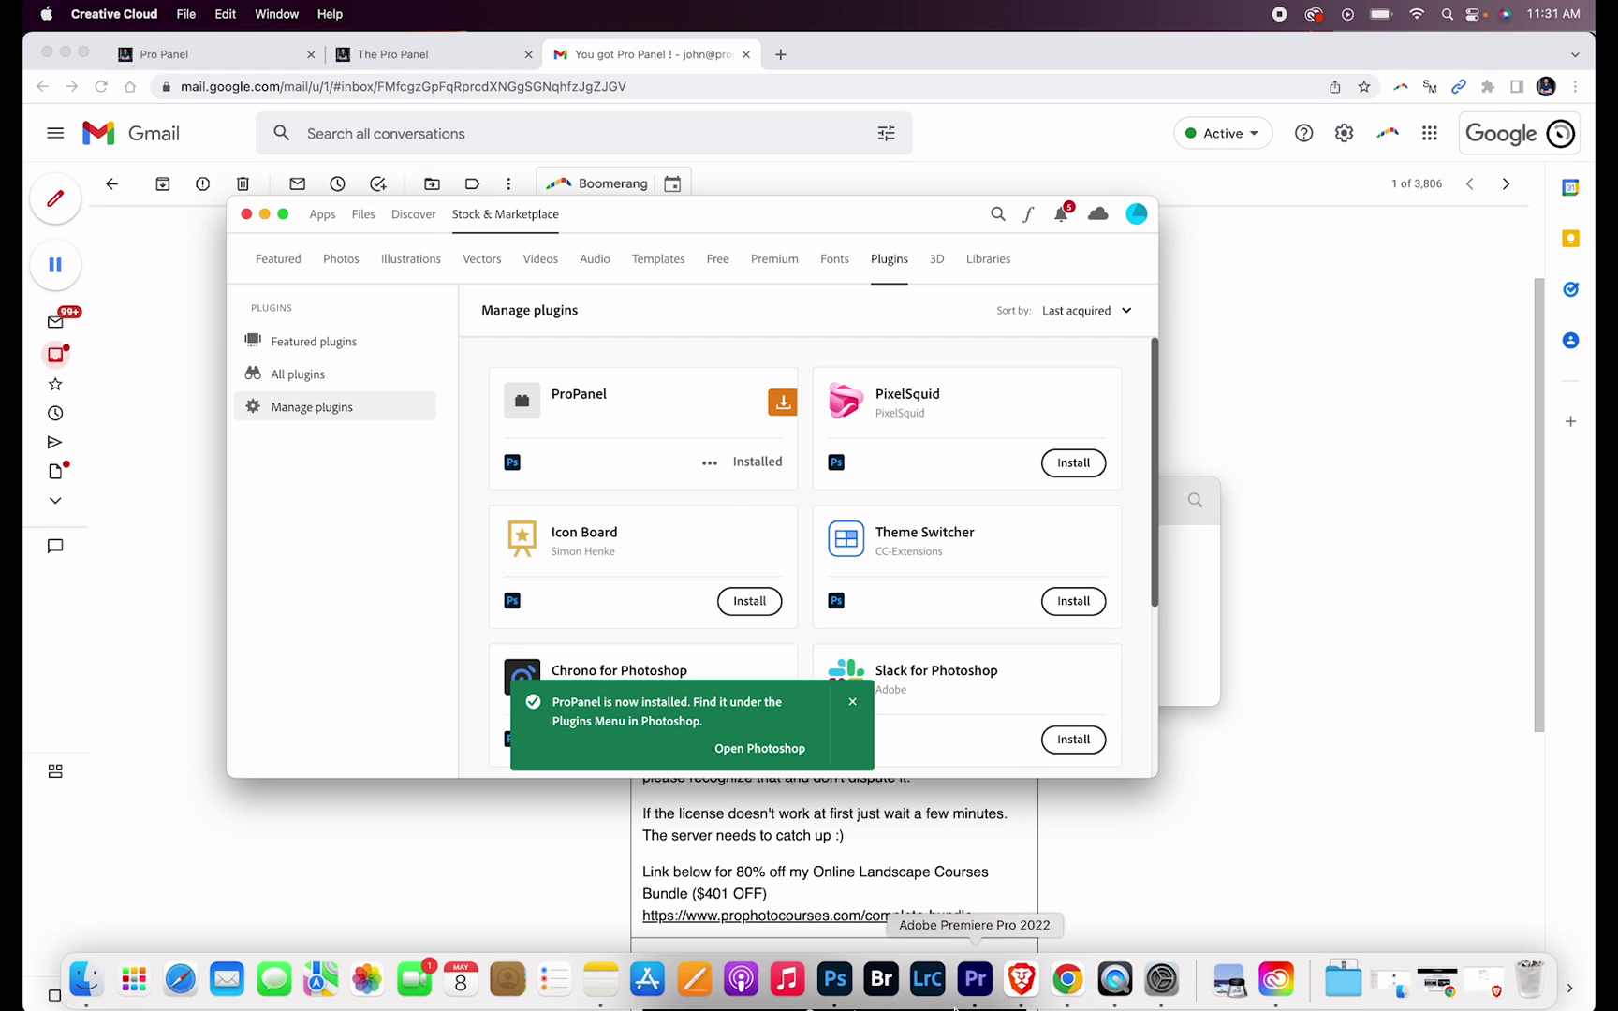
pyautogui.click(429, 54)
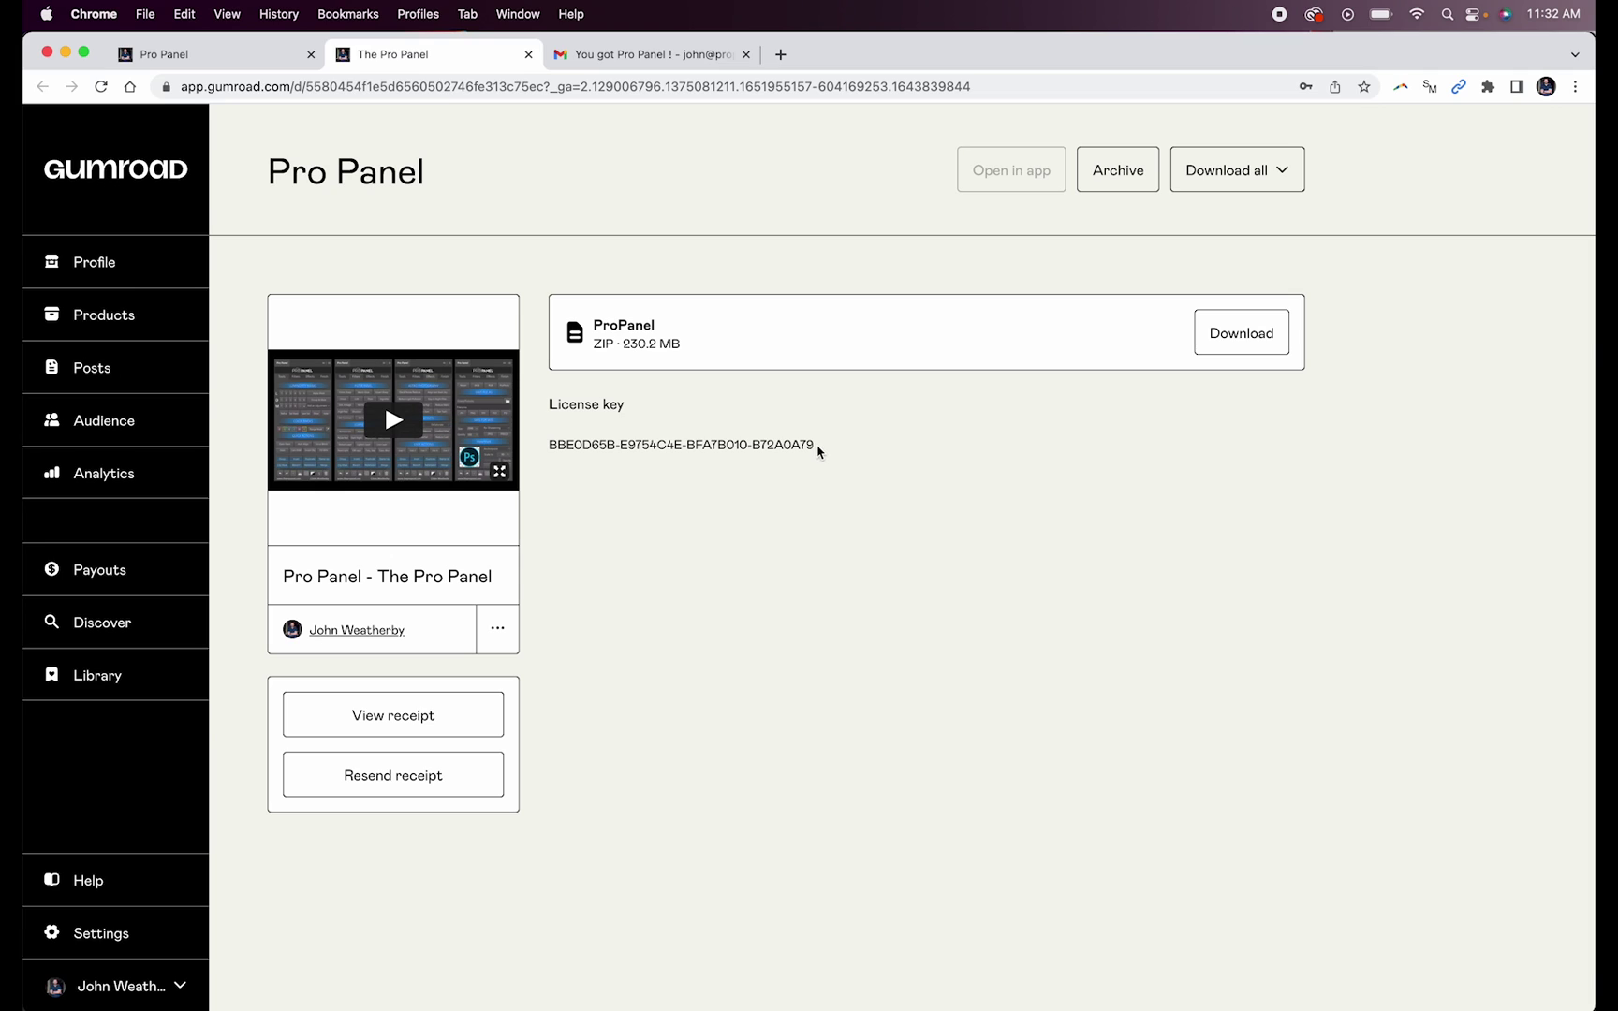
# Step: Copy the Gumroad license key and switch to Photoshop
pyautogui.moveTo(819, 447); pyautogui.dragTo(548, 455)
pyautogui.press('super+c')
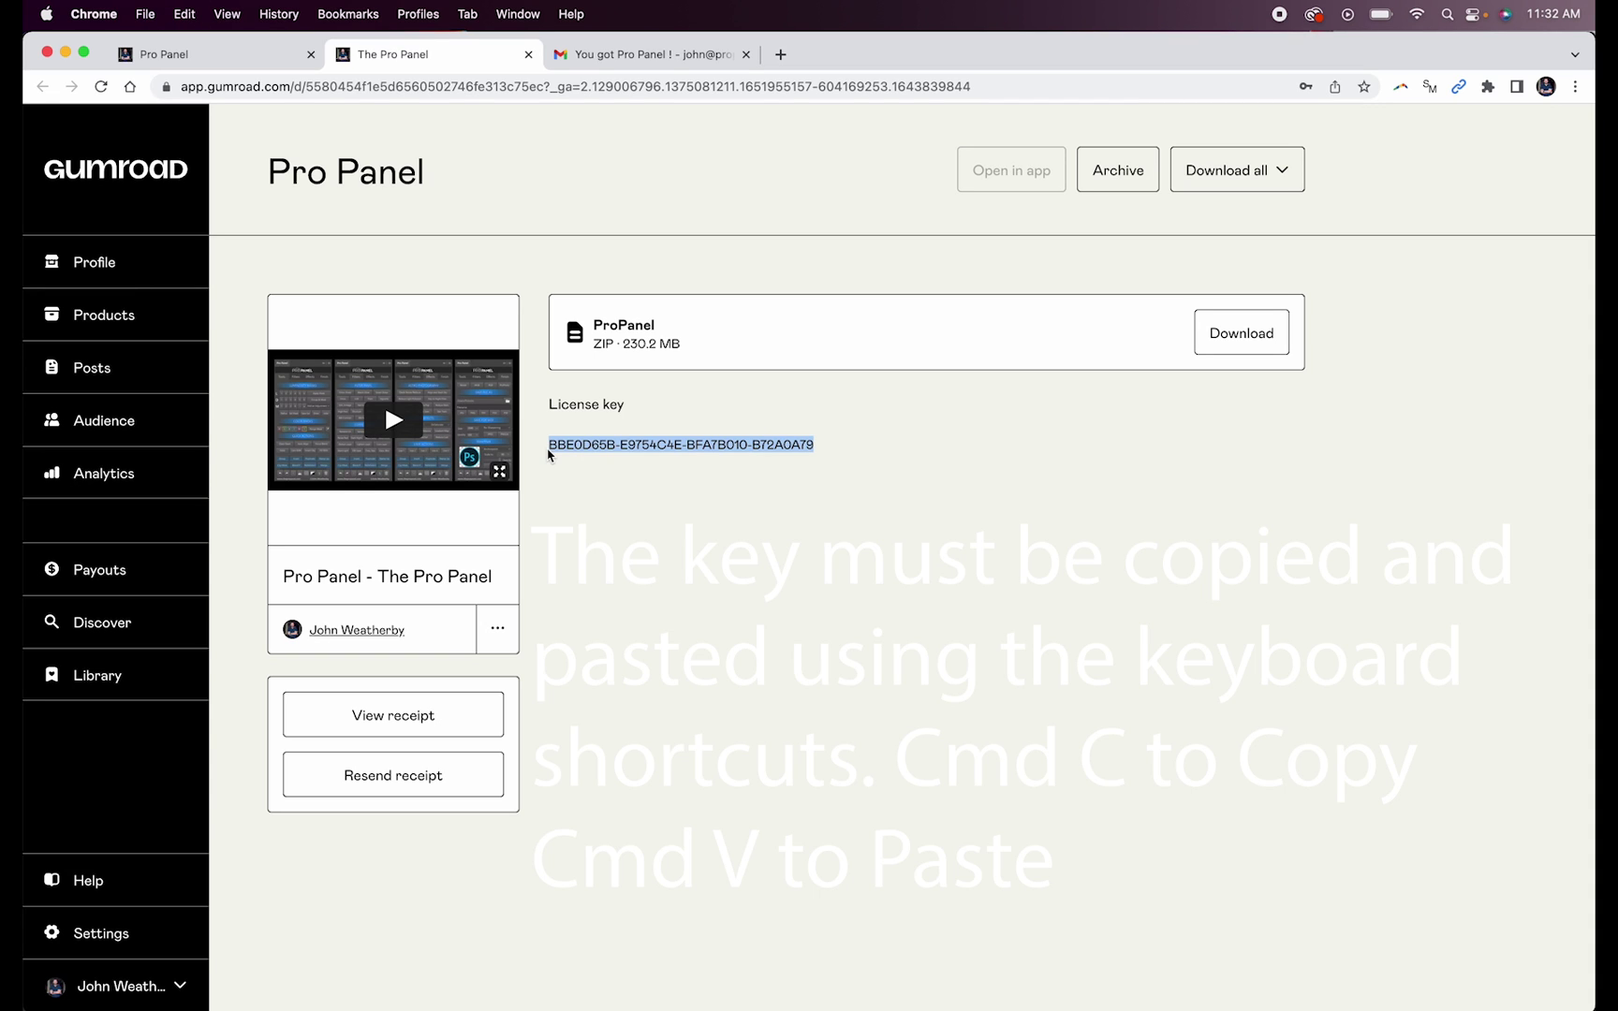
pyautogui.click(832, 983)
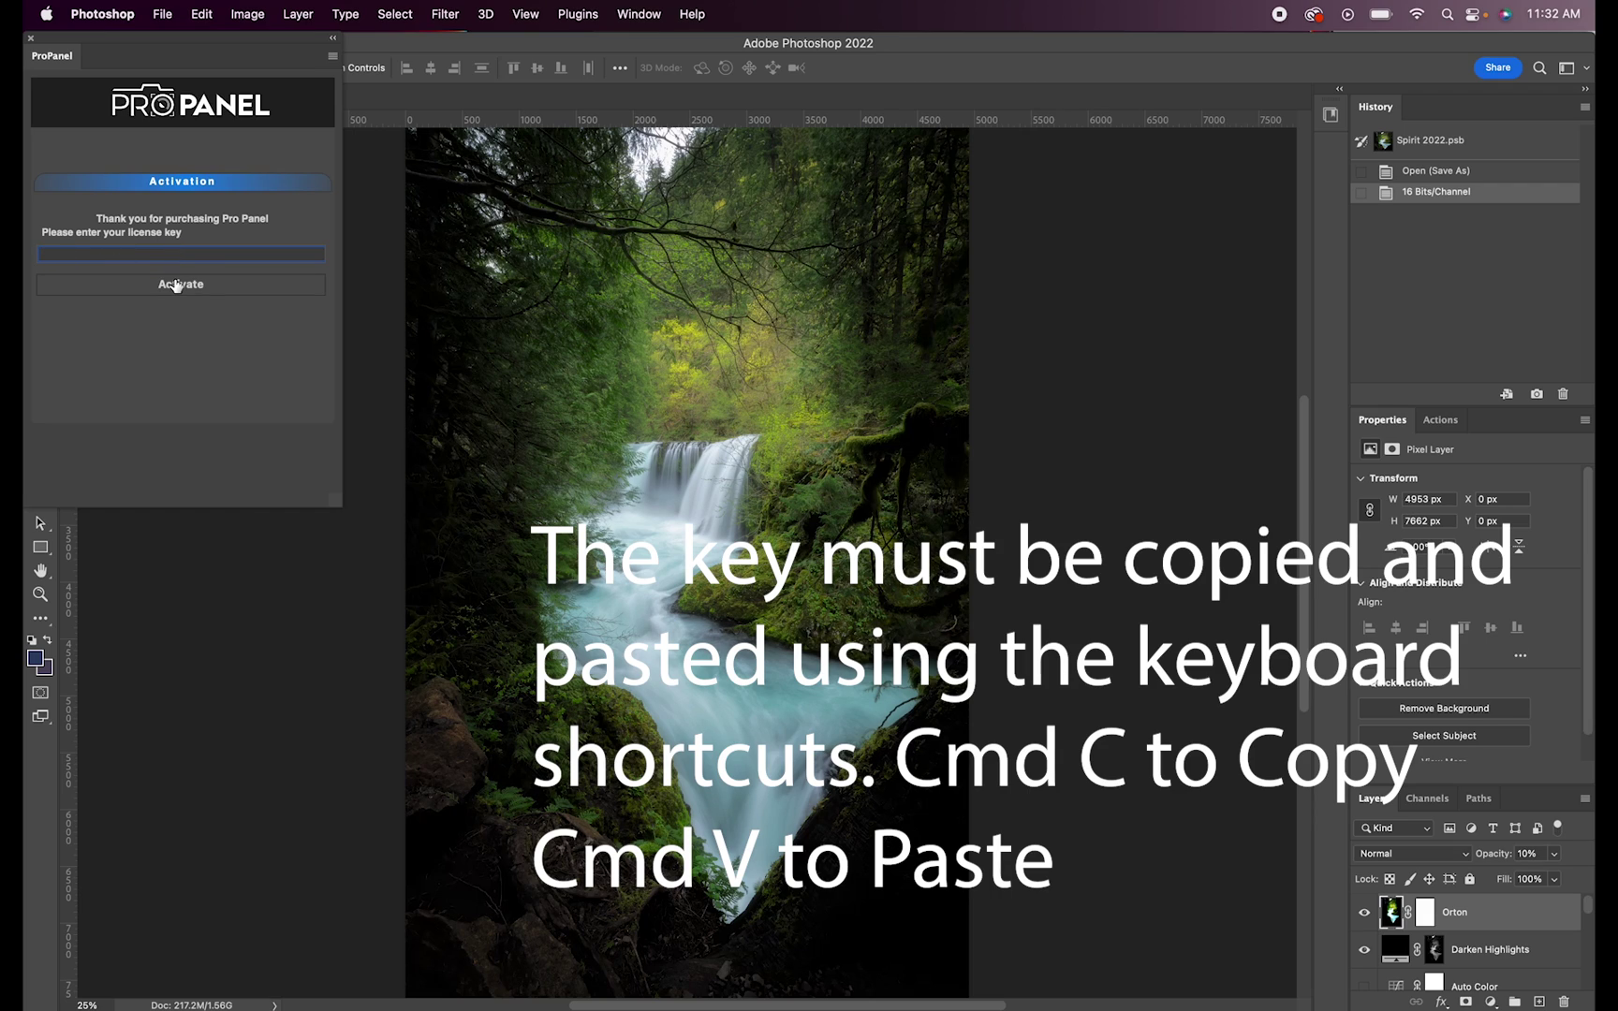
# Step: Paste the license key to activate ProPanel, then dock and expand its panel at the right
pyautogui.press('super+v')
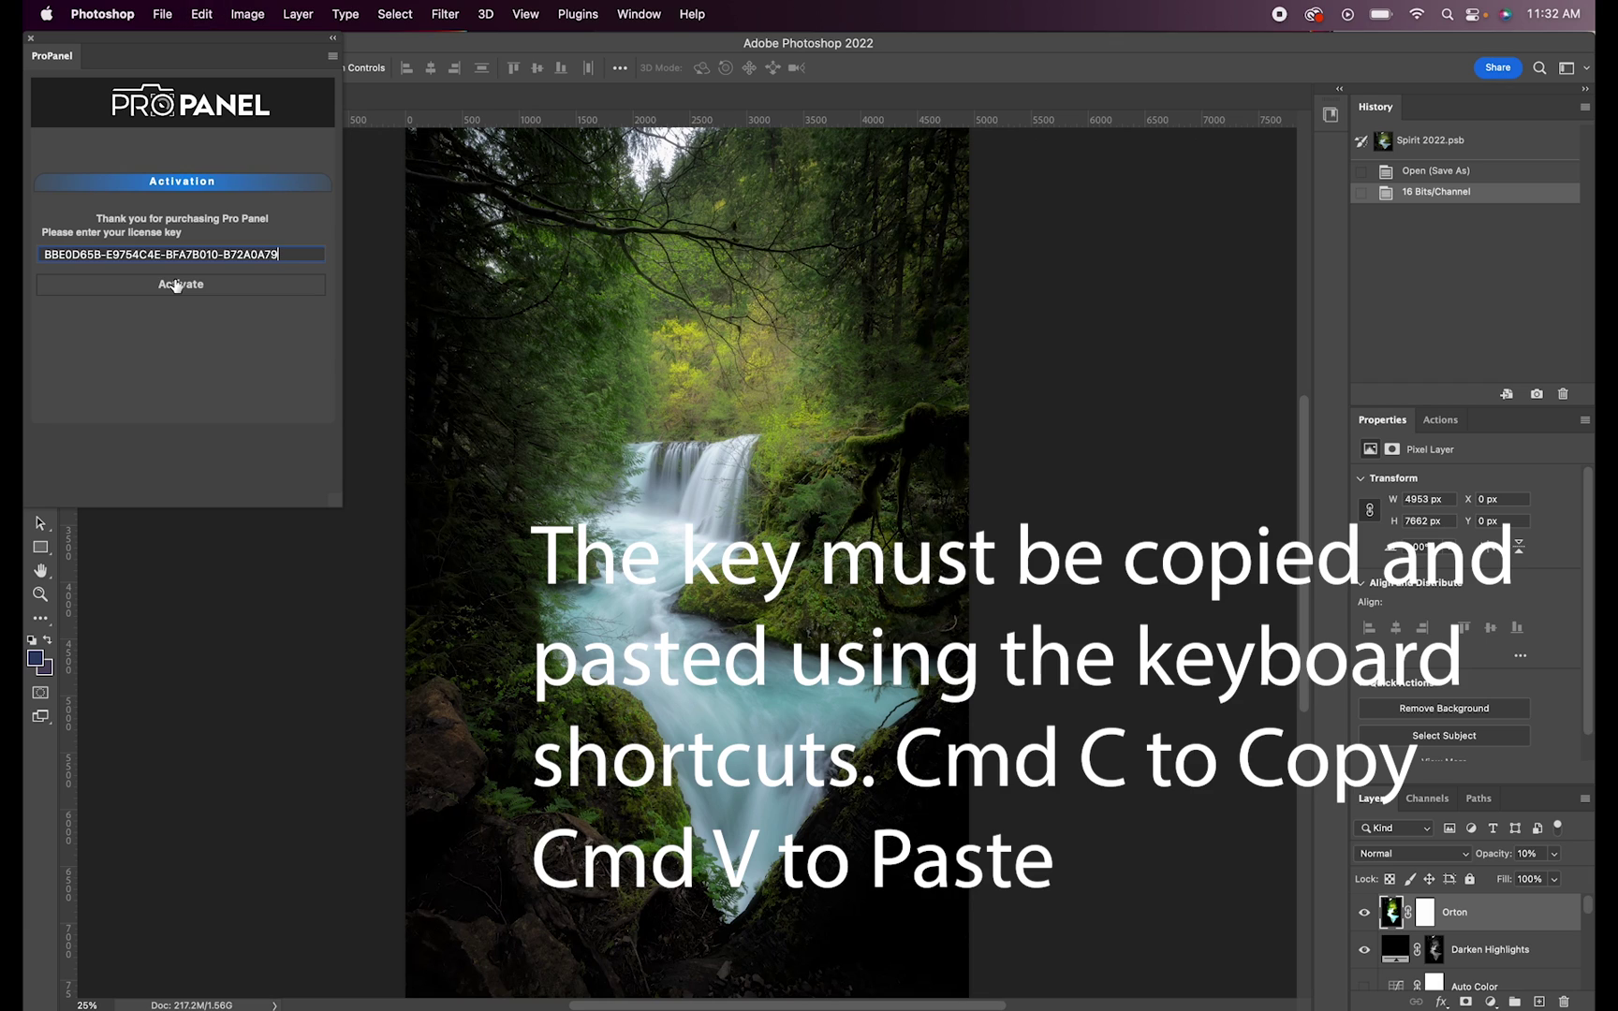
pyautogui.click(176, 286)
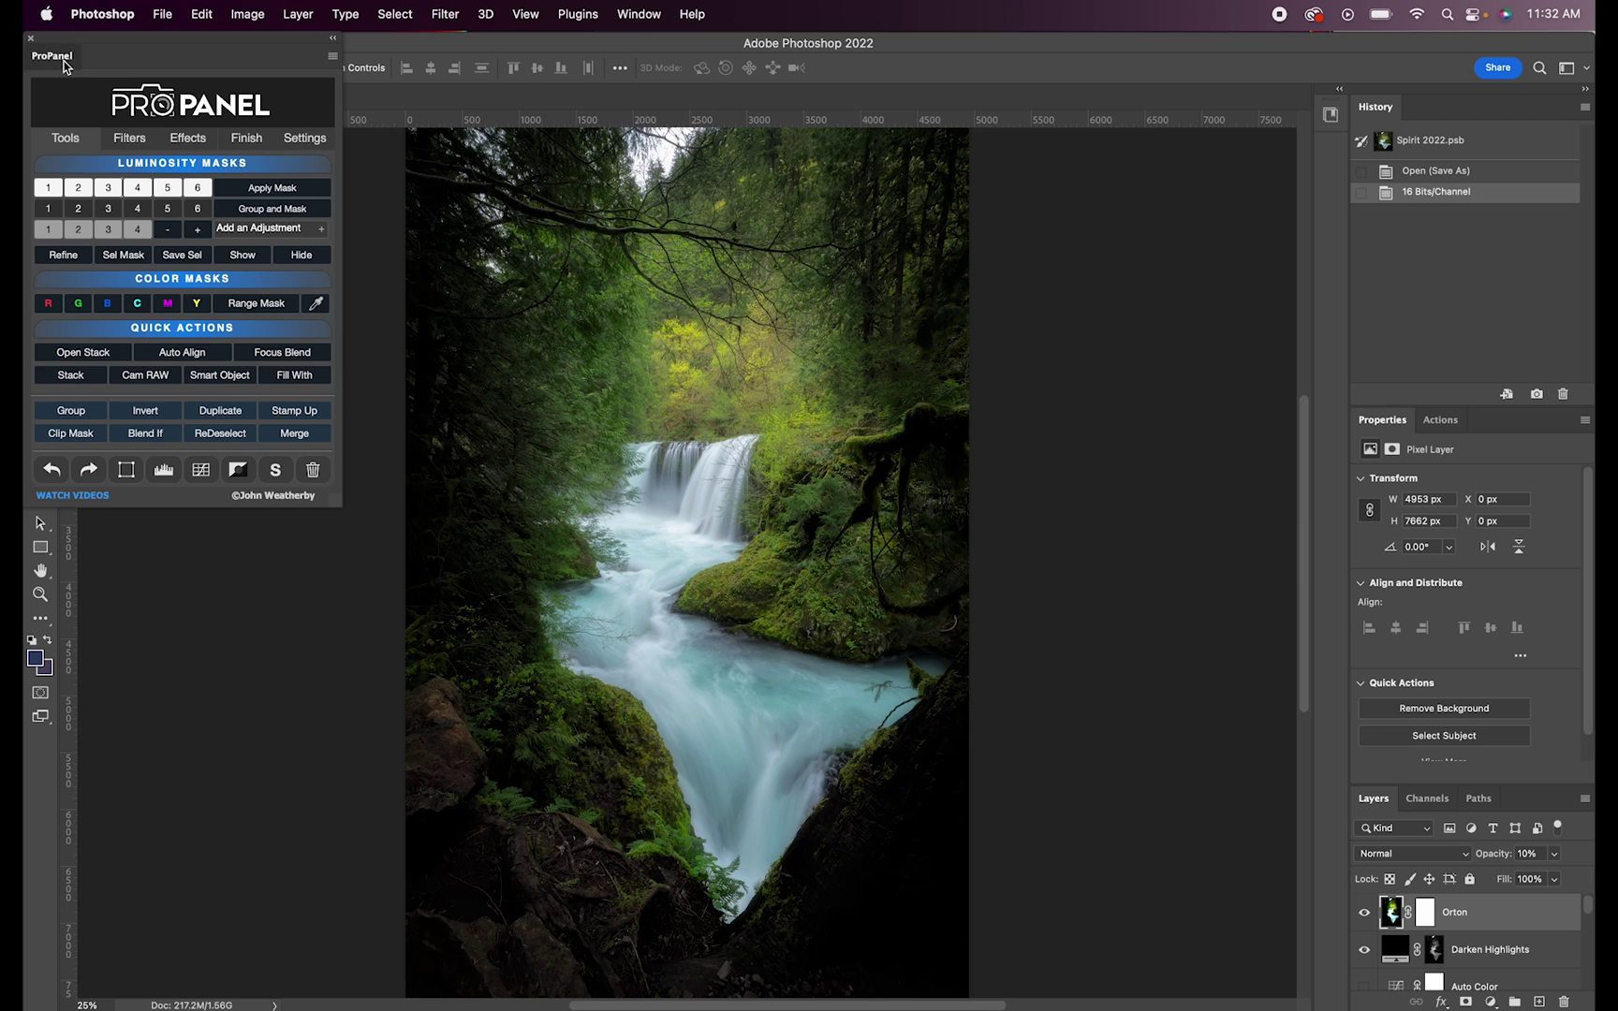
pyautogui.moveTo(65, 66); pyautogui.dragTo(1333, 163)
pyautogui.click(1332, 159)
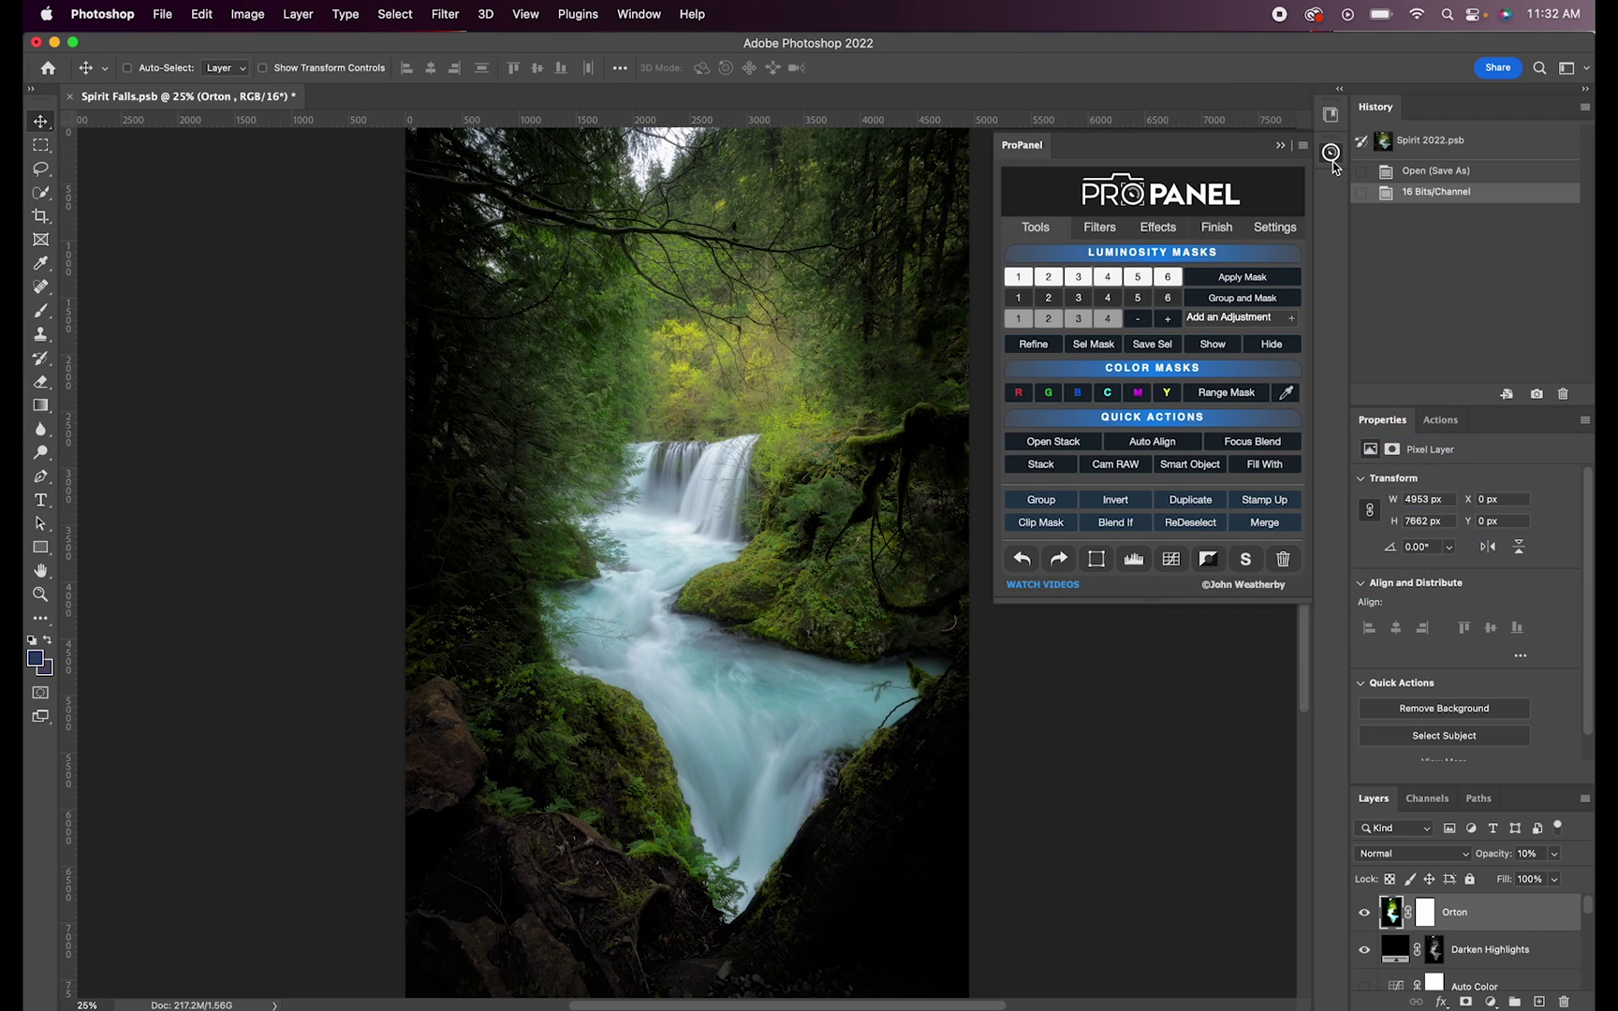
pyautogui.click(1330, 154)
pyautogui.click(1331, 154)
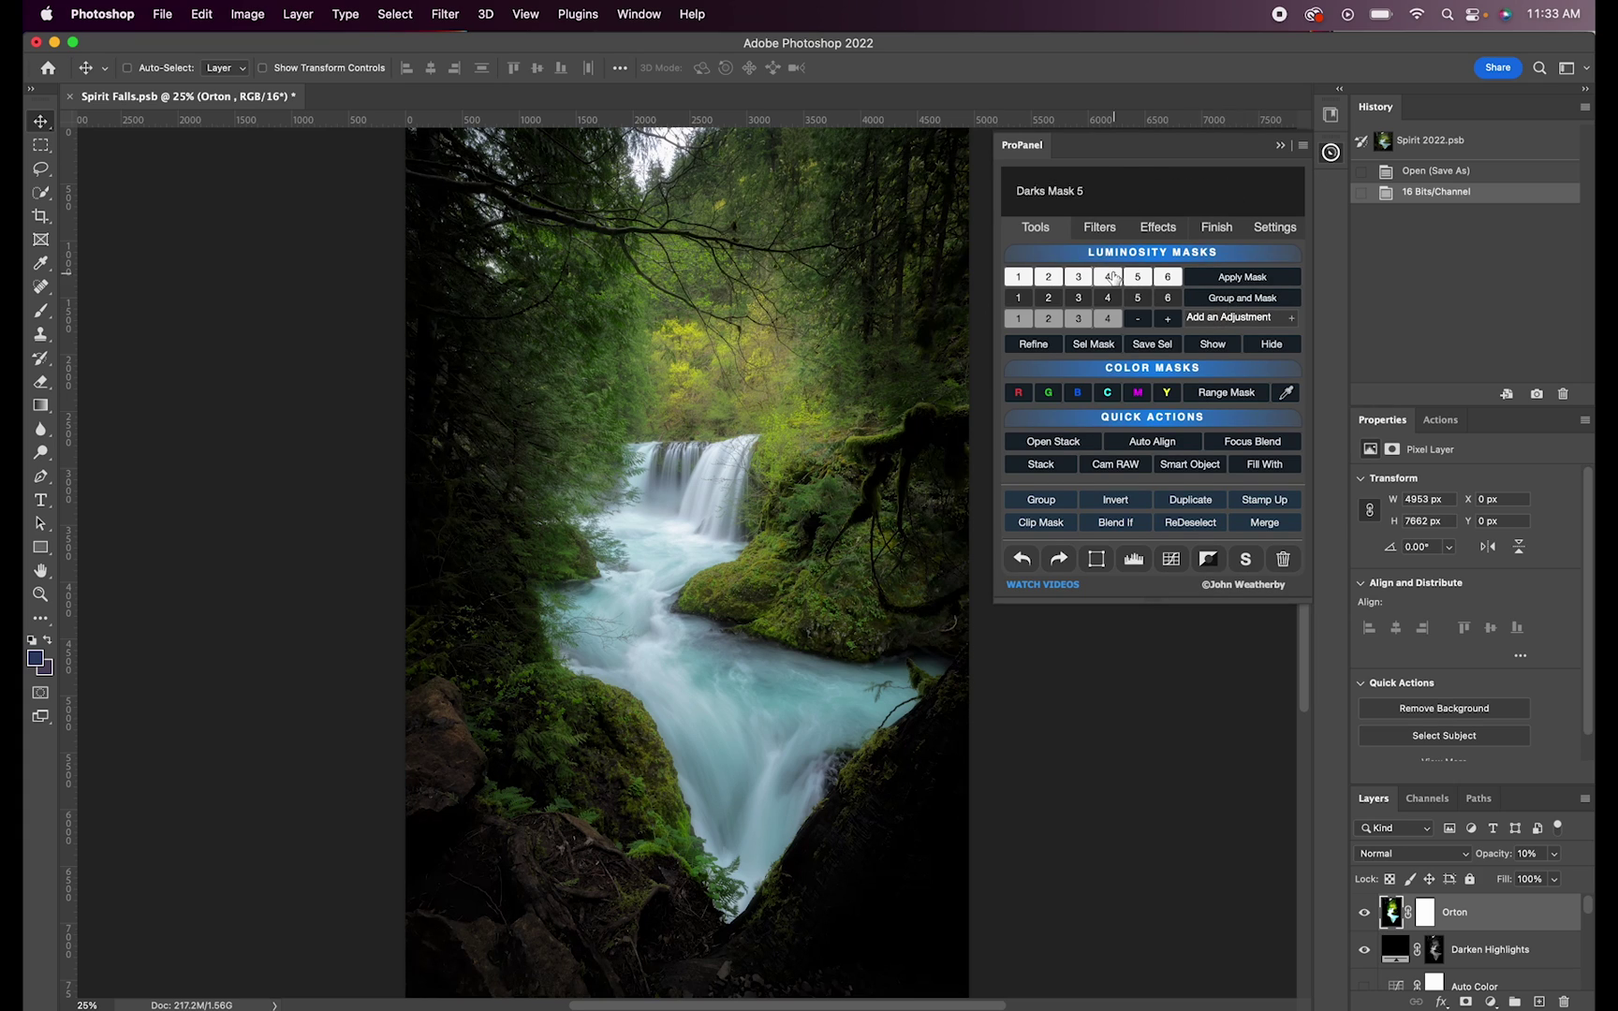
pyautogui.click(1279, 230)
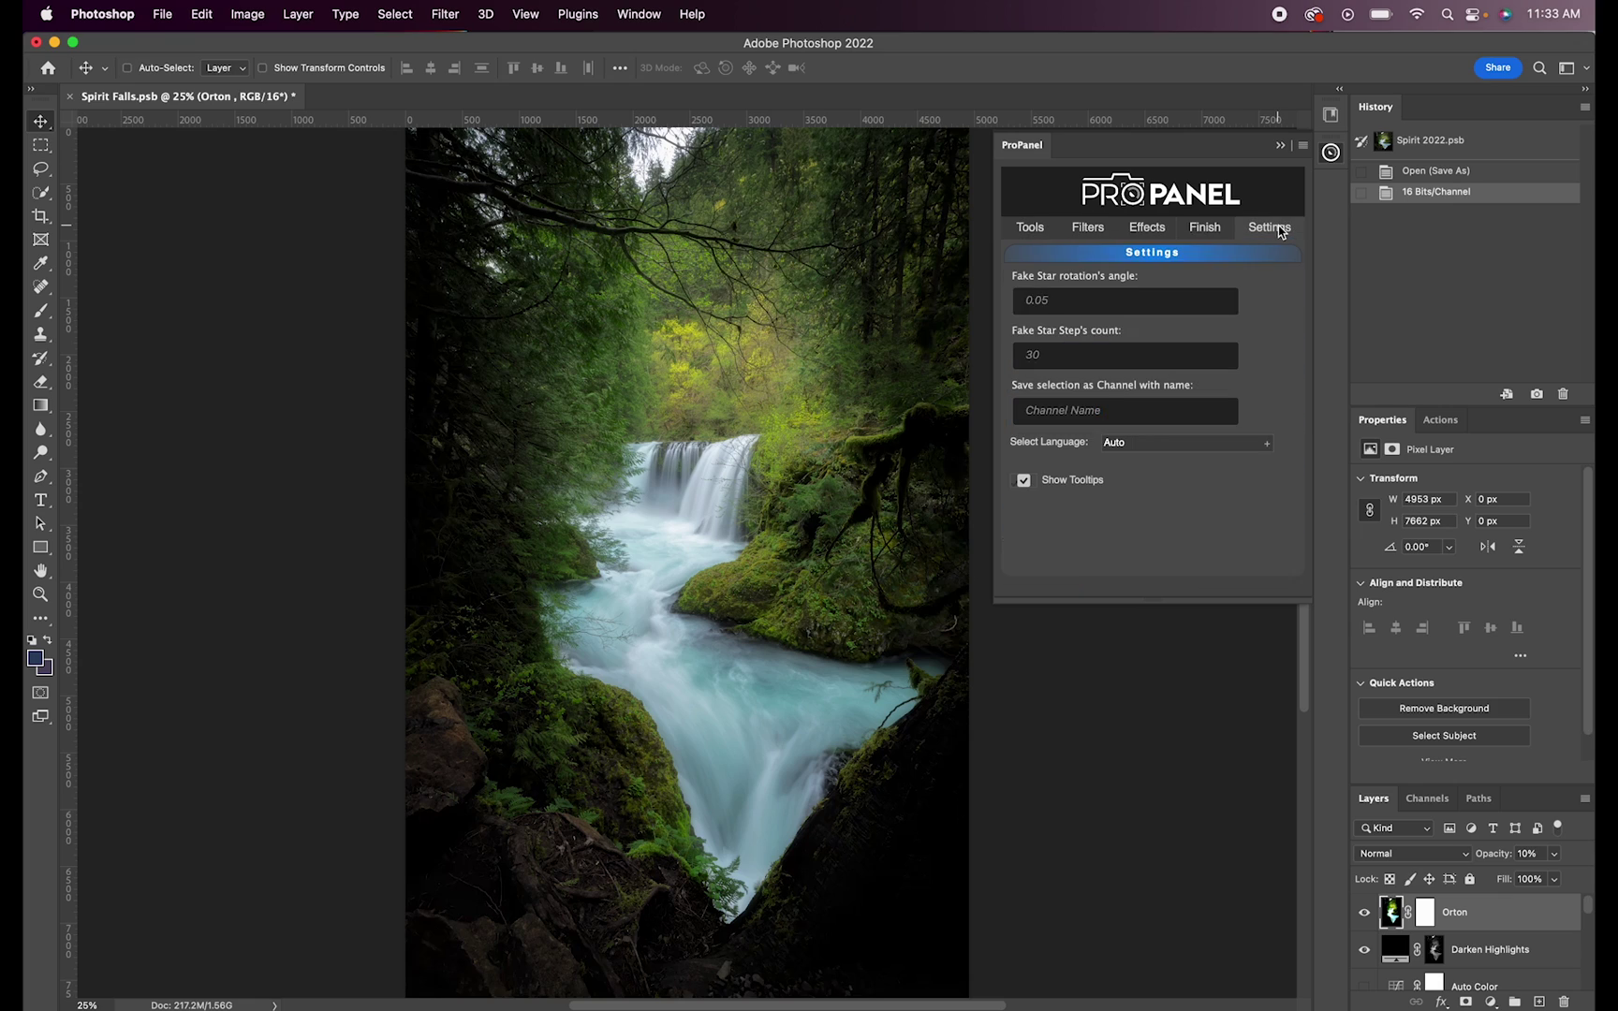
pyautogui.click(1132, 451)
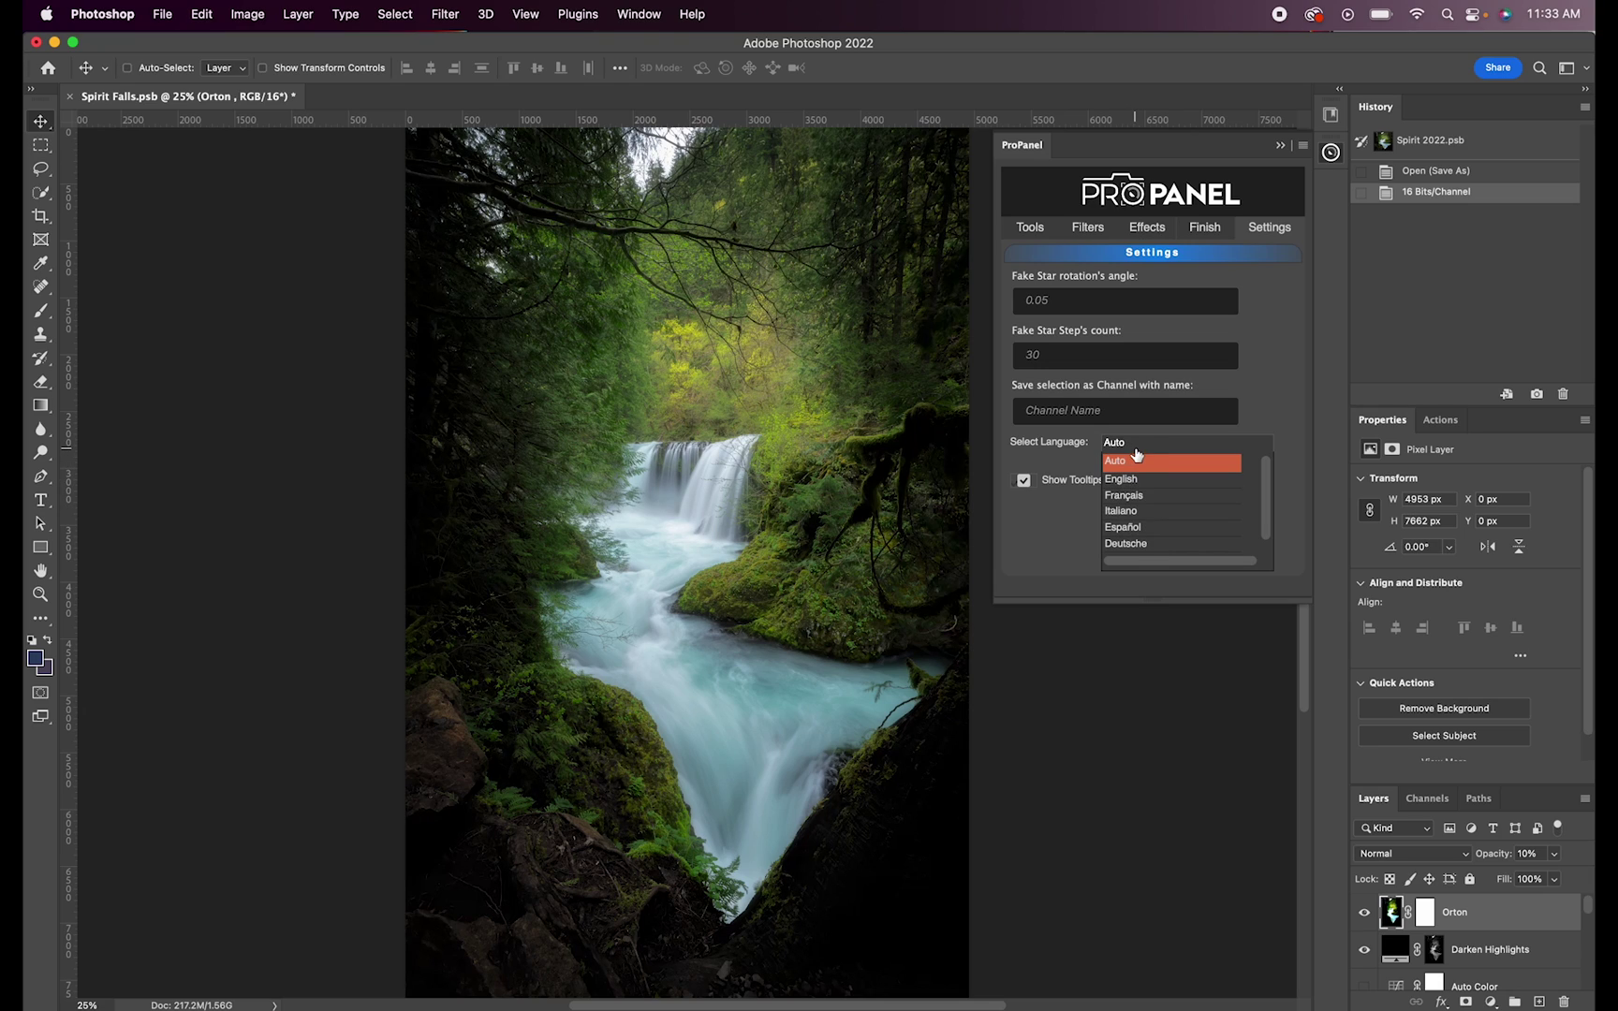
pyautogui.click(1135, 461)
pyautogui.click(1024, 483)
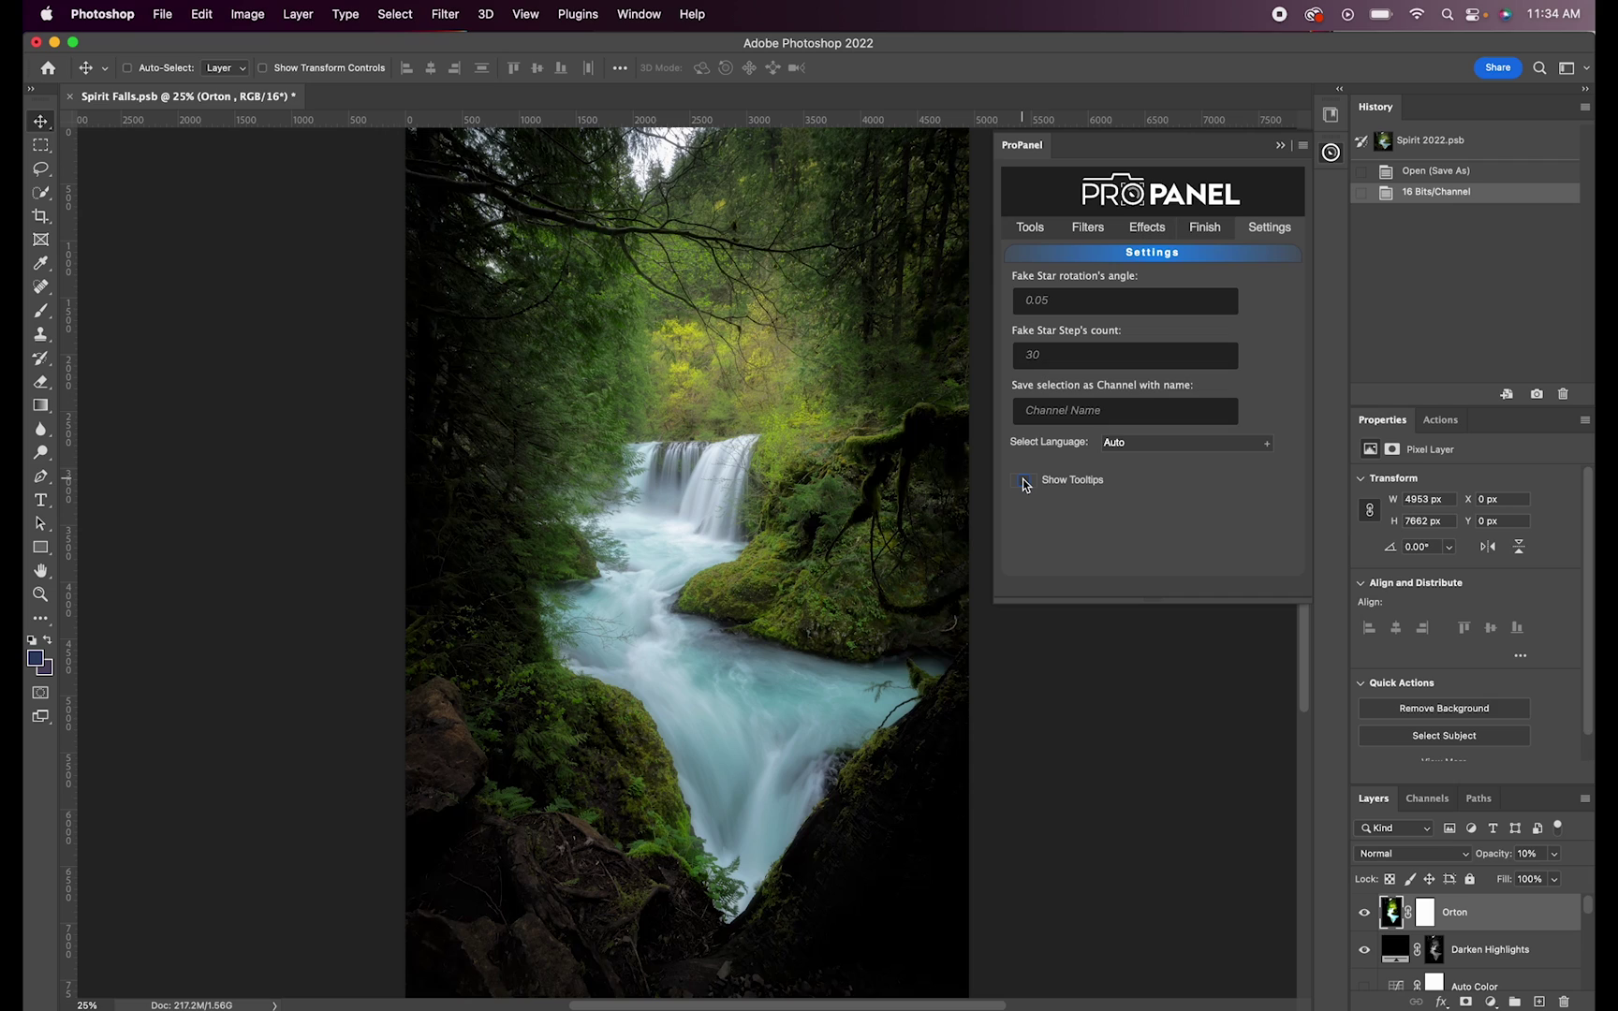
pyautogui.click(1025, 482)
pyautogui.click(1024, 482)
pyautogui.click(1024, 483)
pyautogui.click(1031, 228)
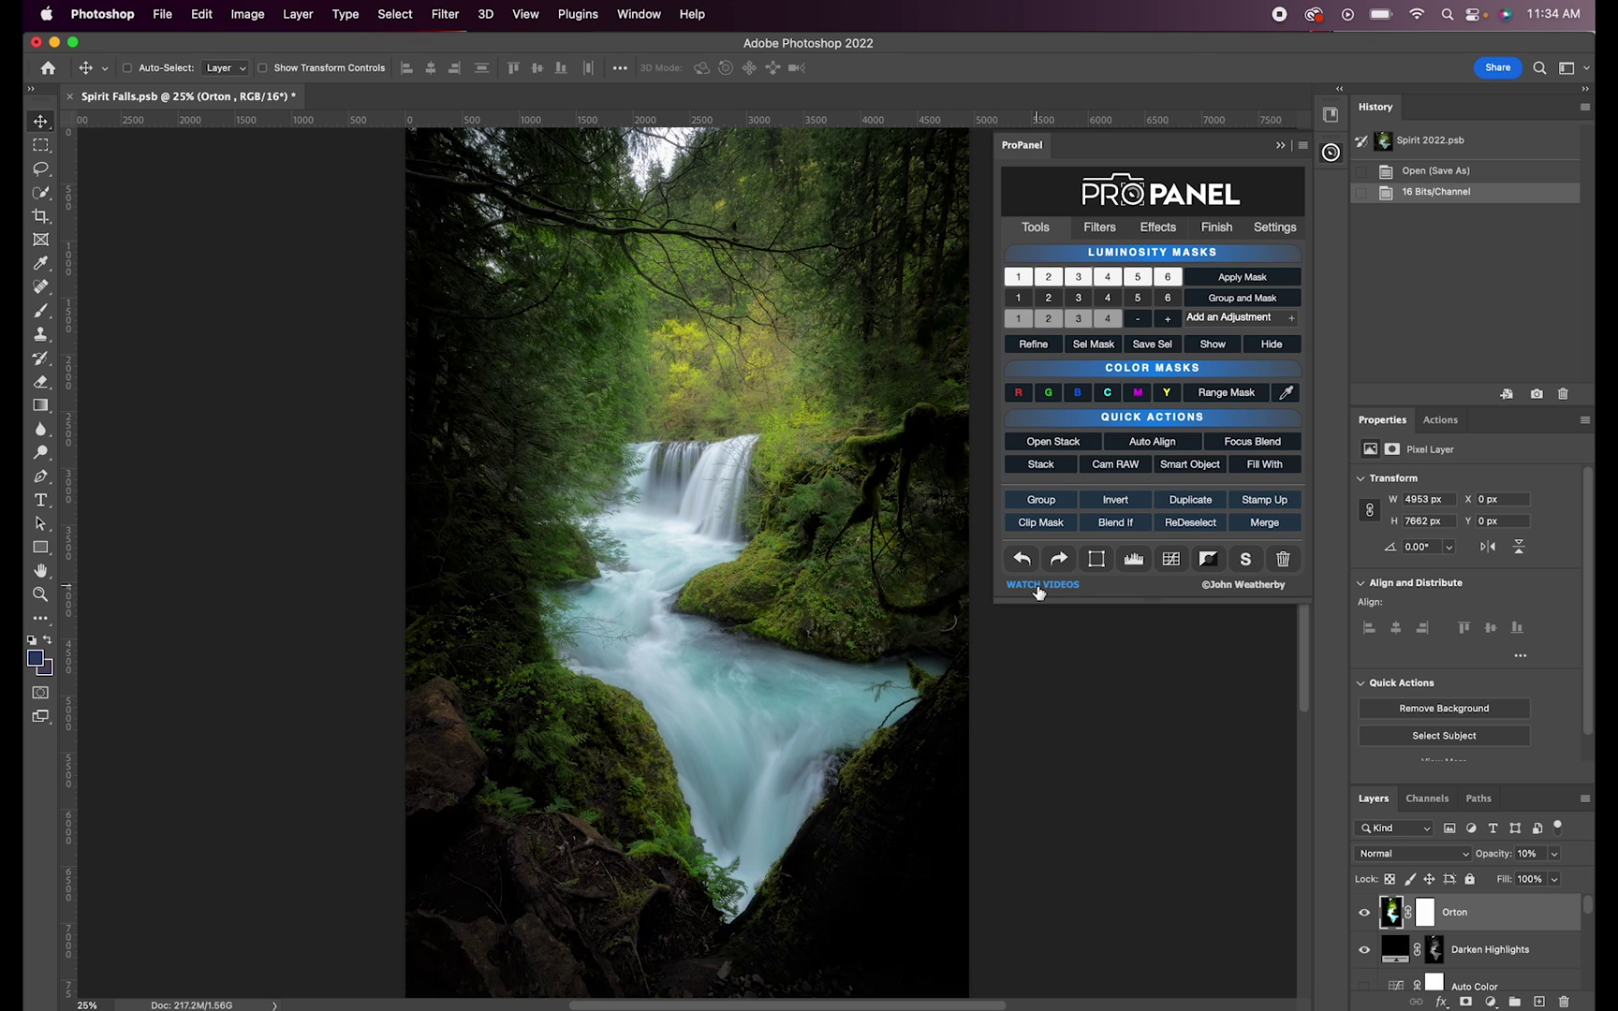
pyautogui.click(1037, 589)
# Step: Scroll the Pro Panel Videos page down to the Start to Finish bundle, then return to Photoshop
pyautogui.scroll(-7, 1075, 632)
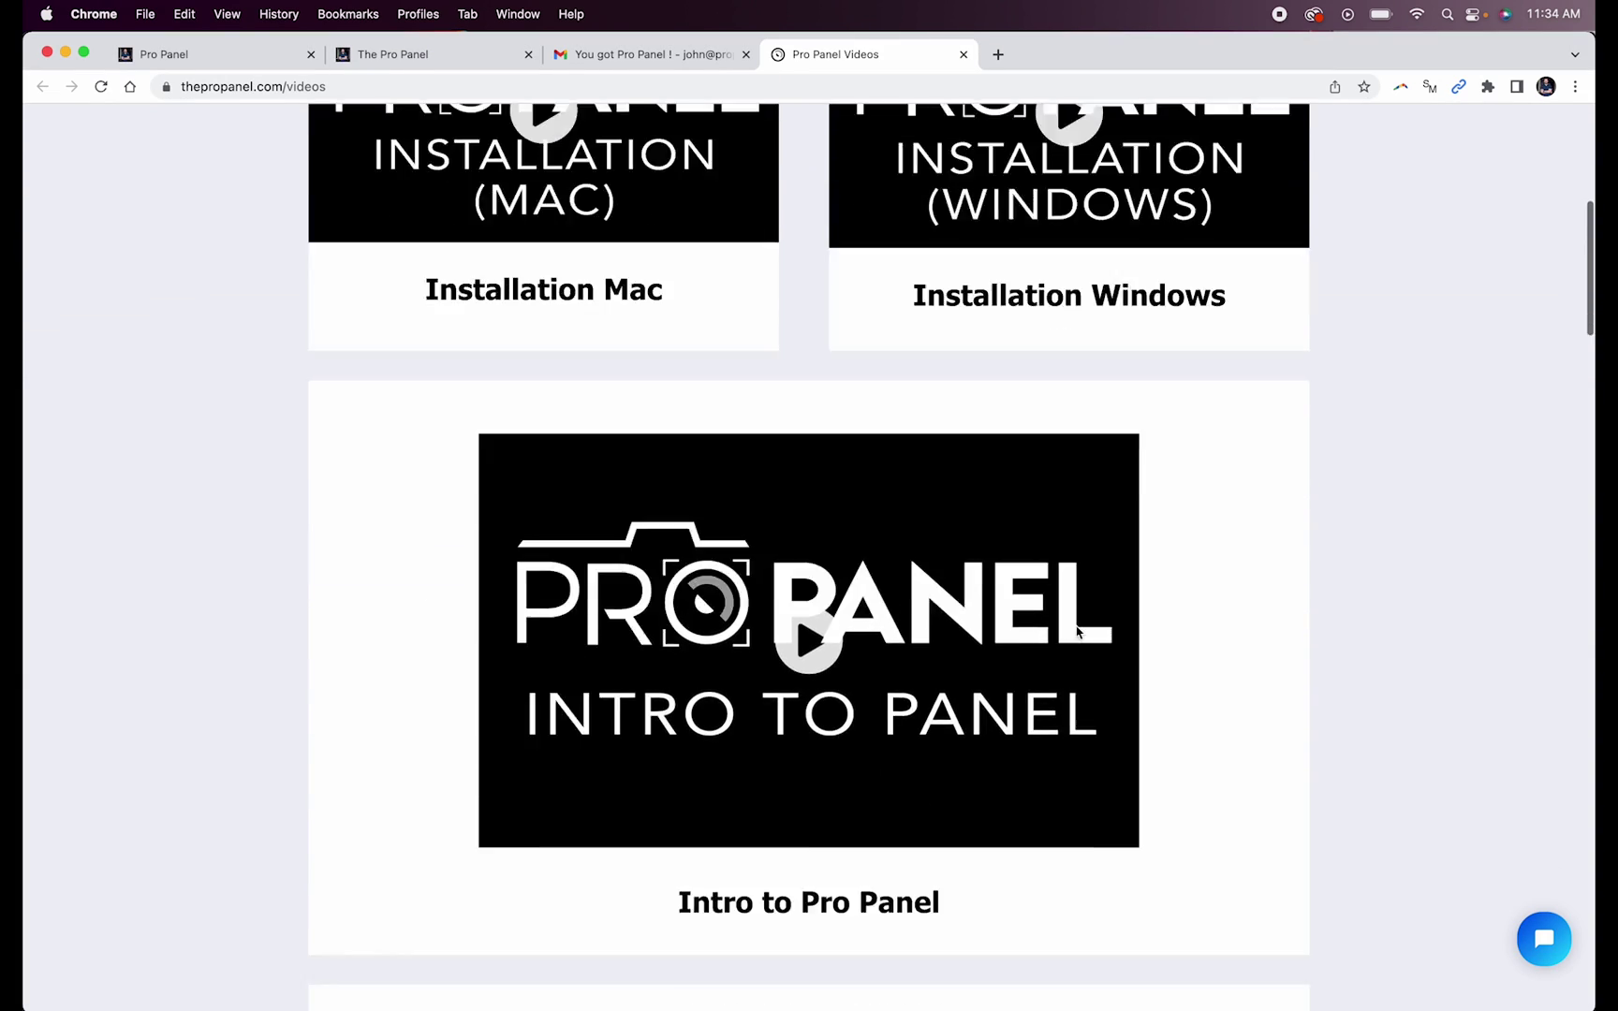
pyautogui.scroll(-20, 1077, 632)
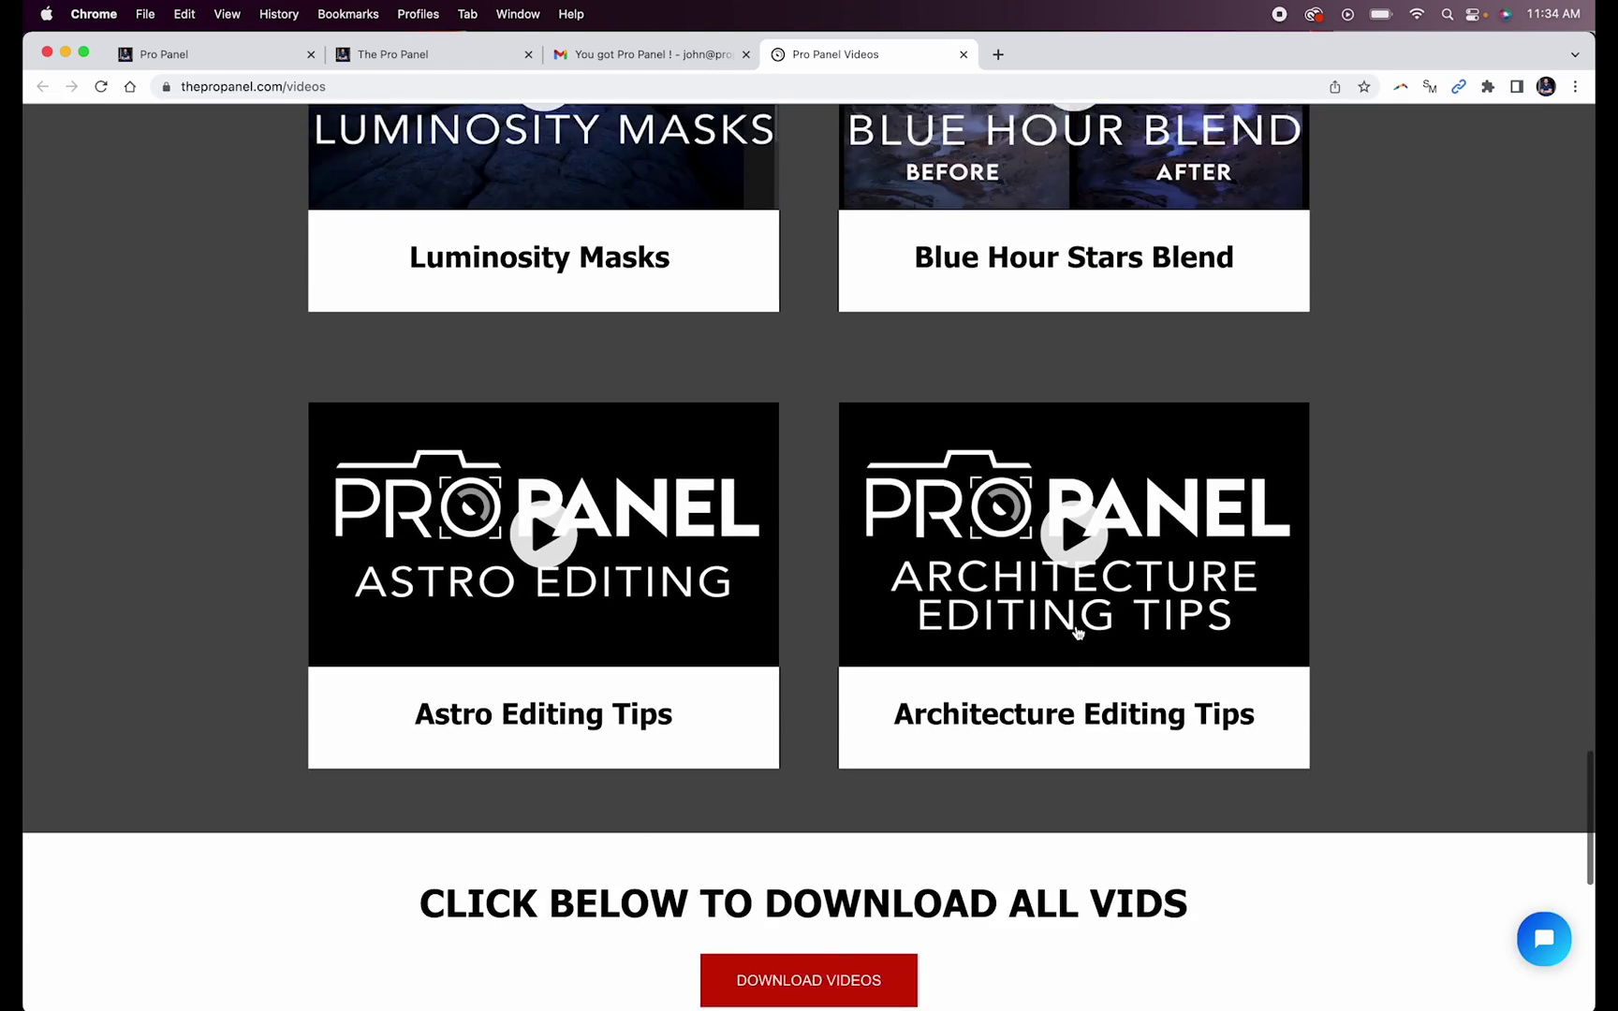
pyautogui.scroll(-7, 1077, 632)
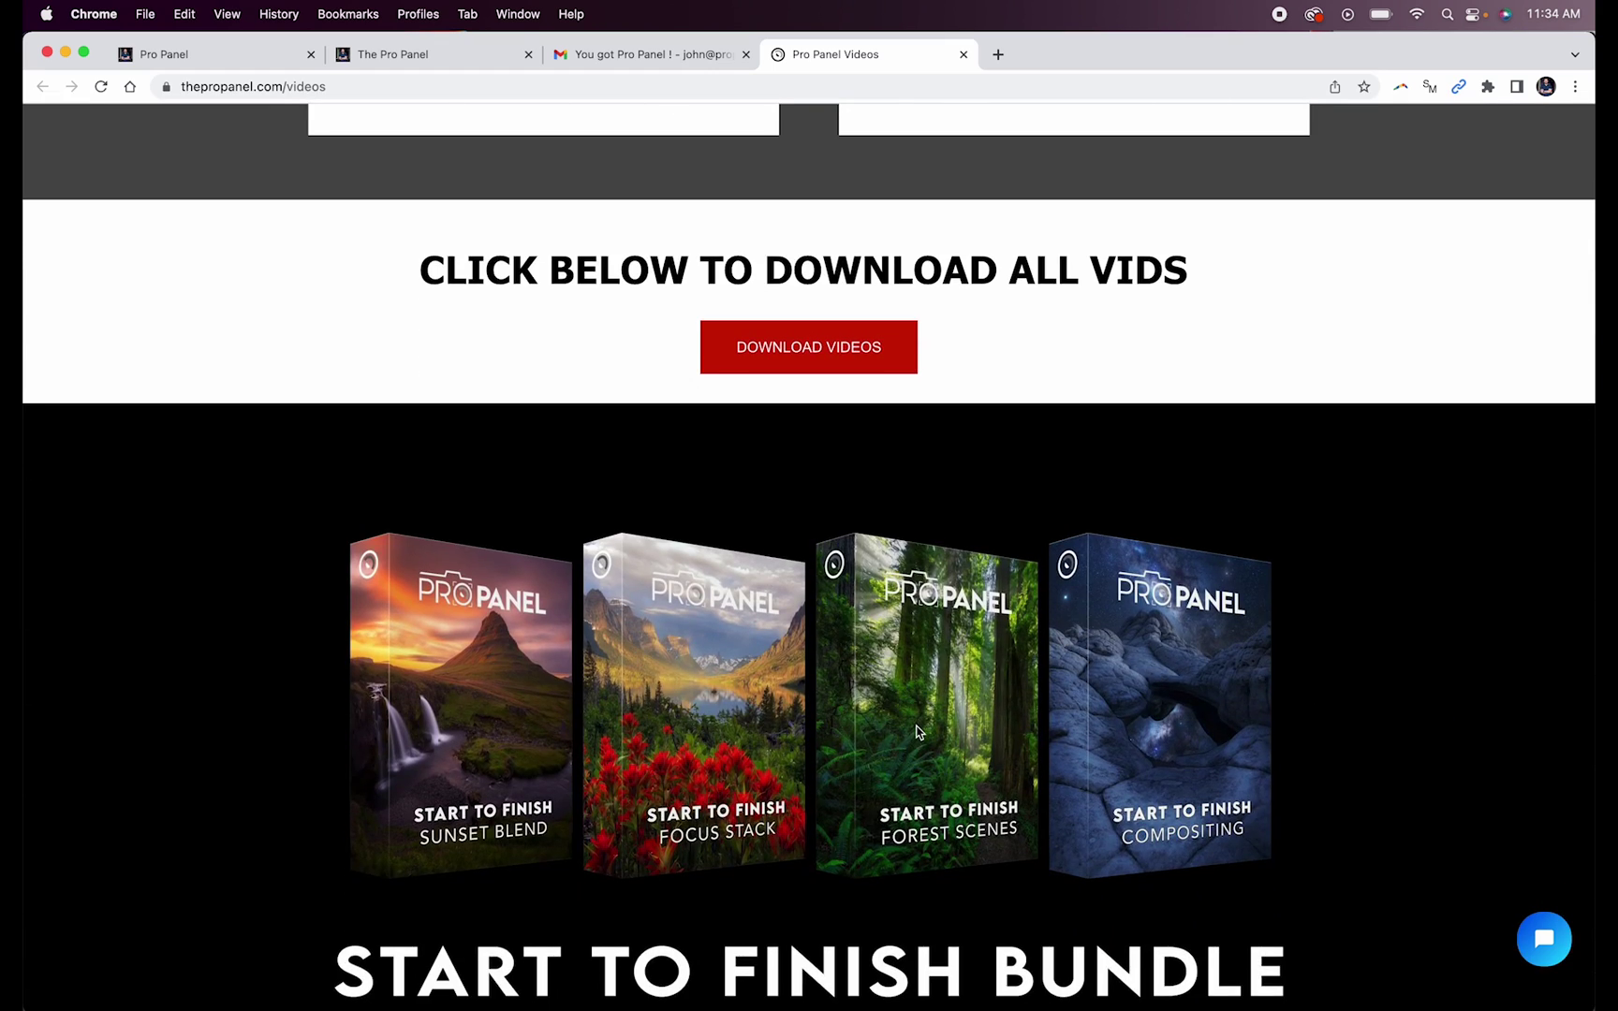
pyautogui.scroll(-3, 917, 732)
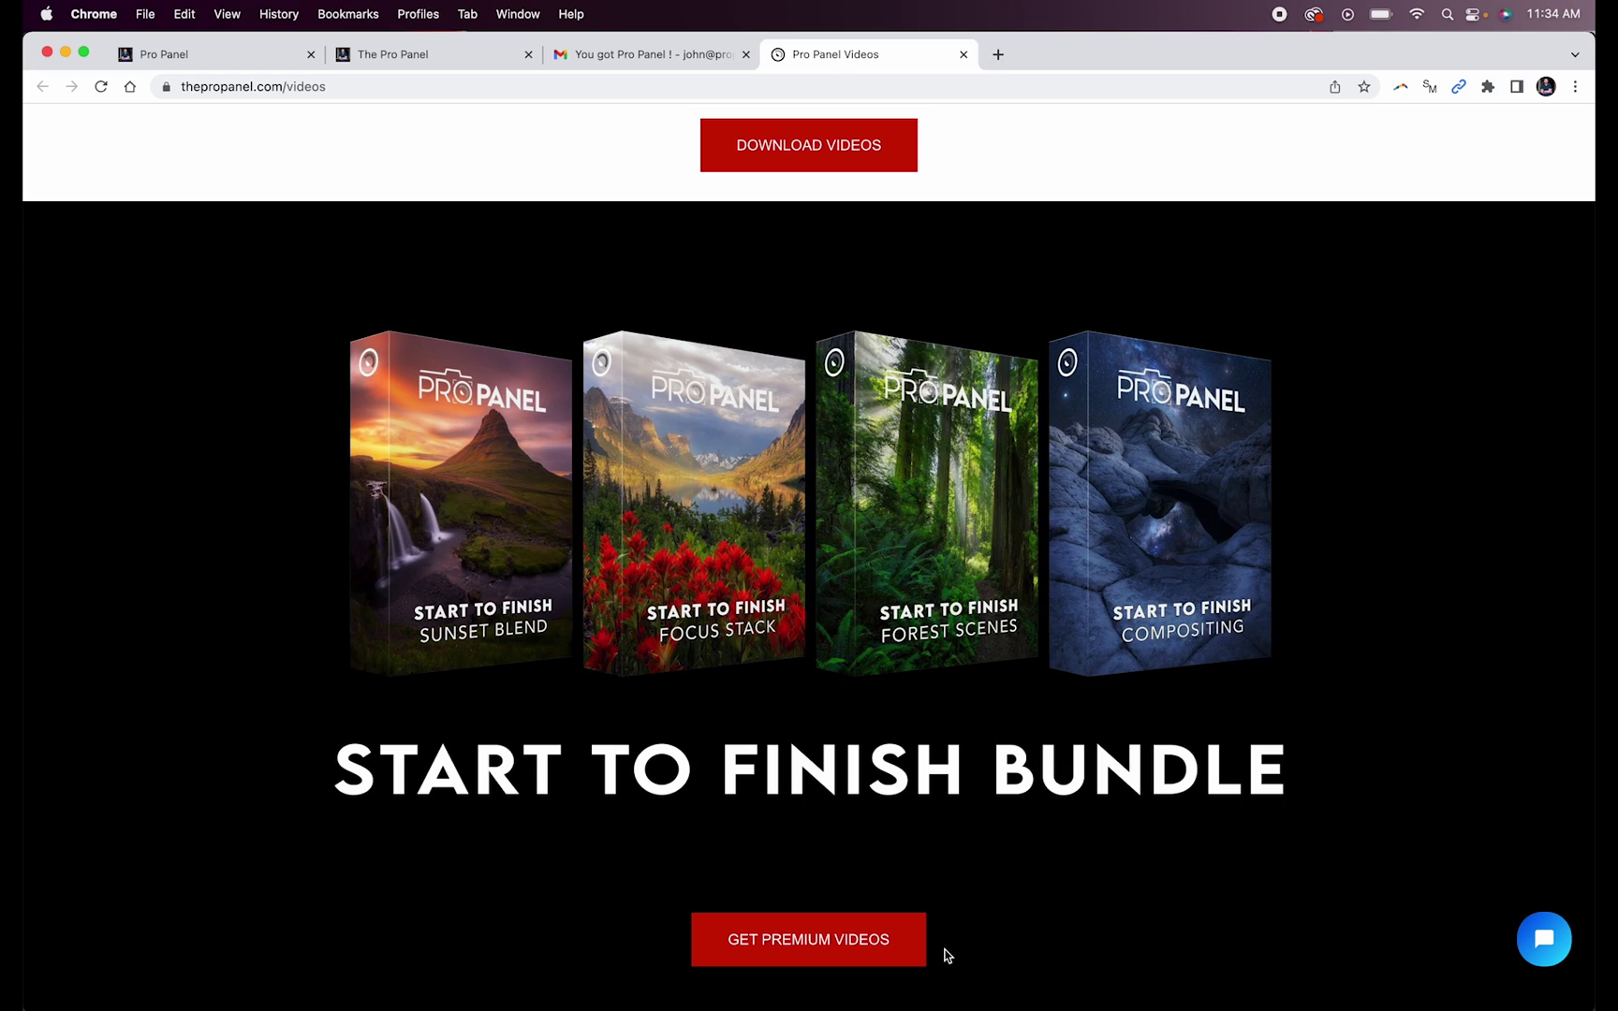
pyautogui.moveTo(899, 1004)
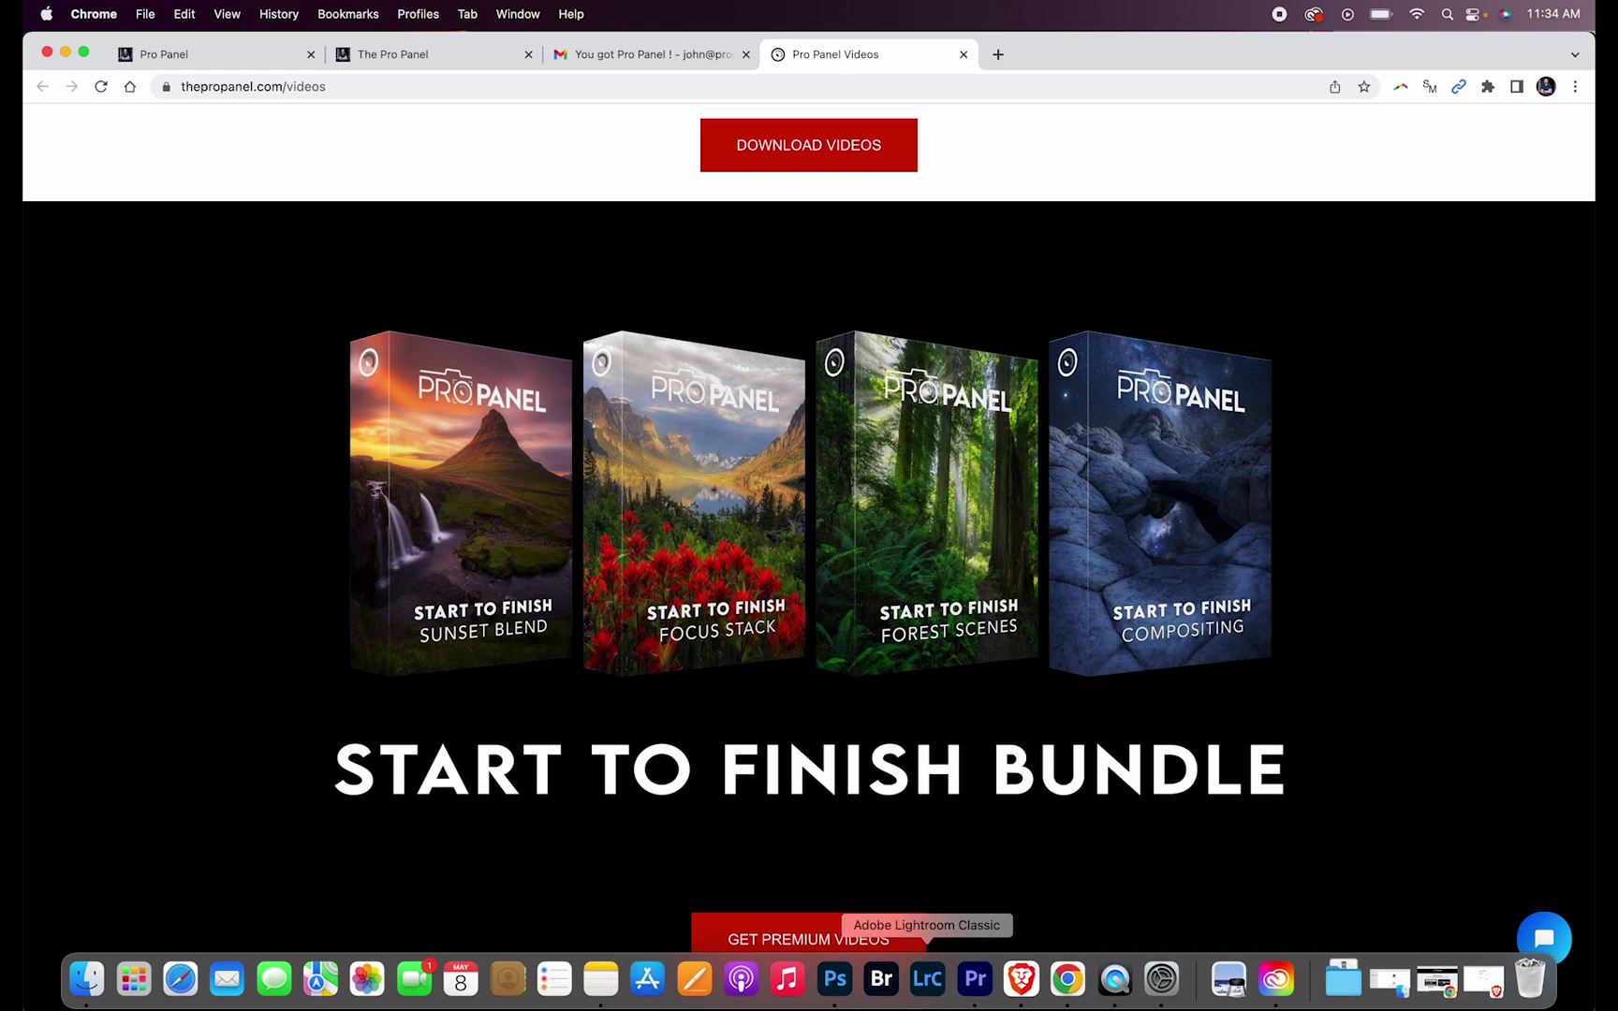
pyautogui.click(841, 983)
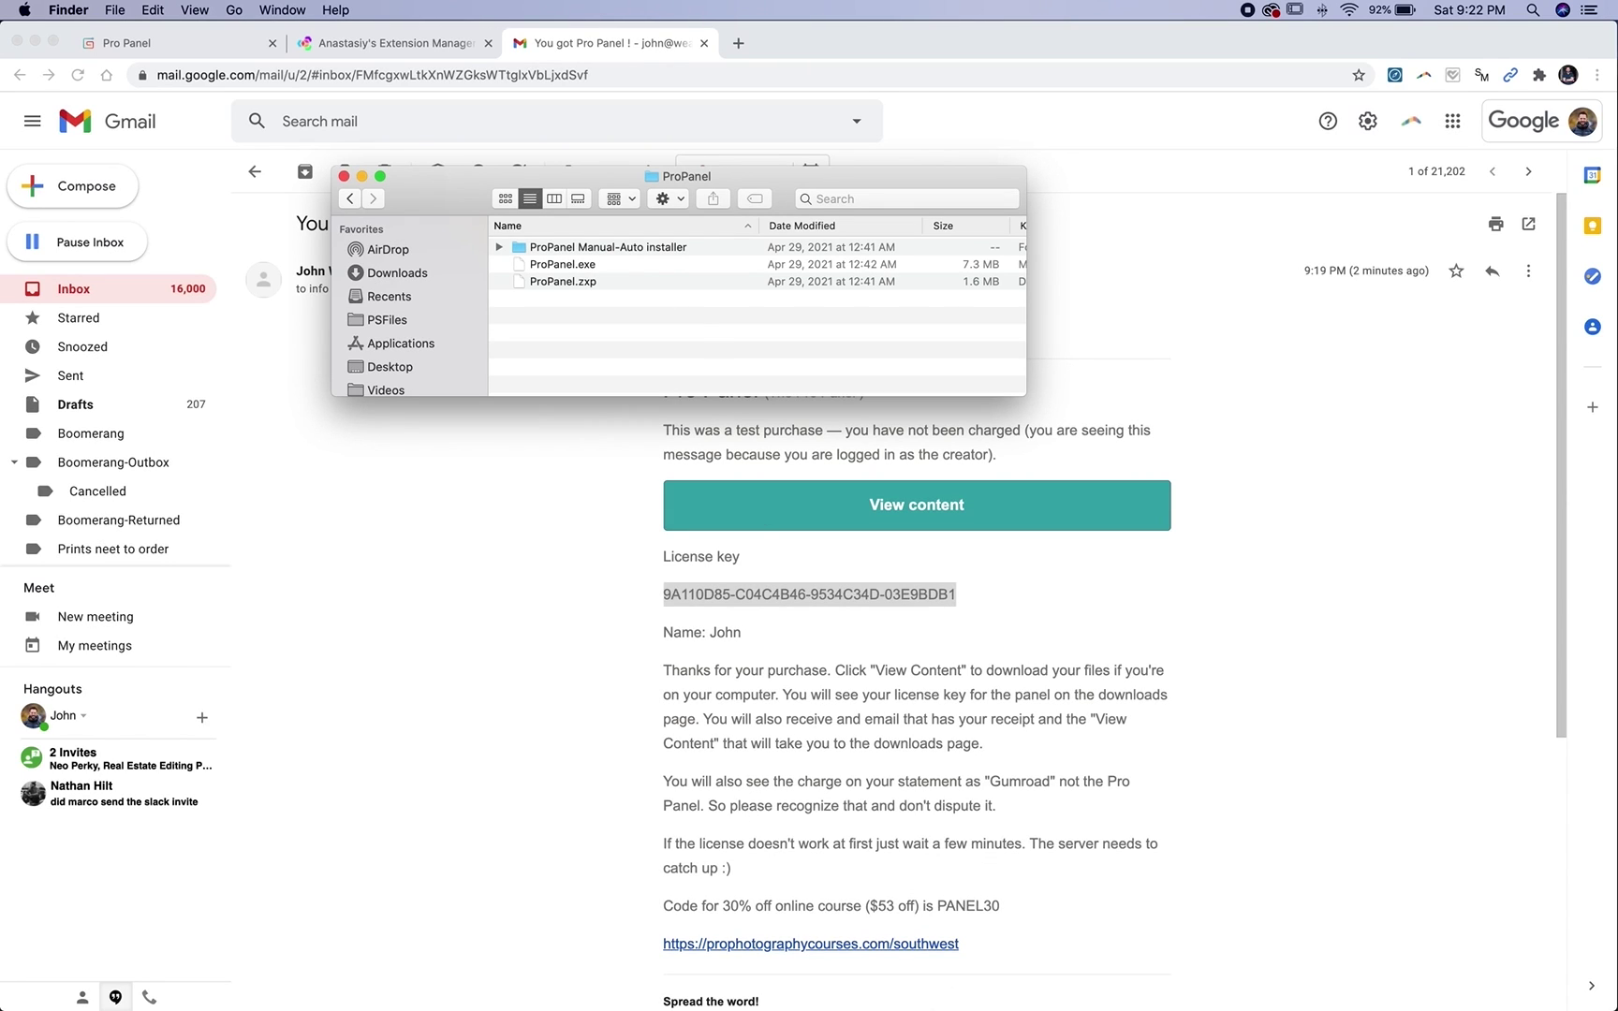
# Step: Run ProPanel Manual-Auto installer.jsx by dropping it from Finder onto Photoshop and confirming Yes
pyautogui.click(882, 989)
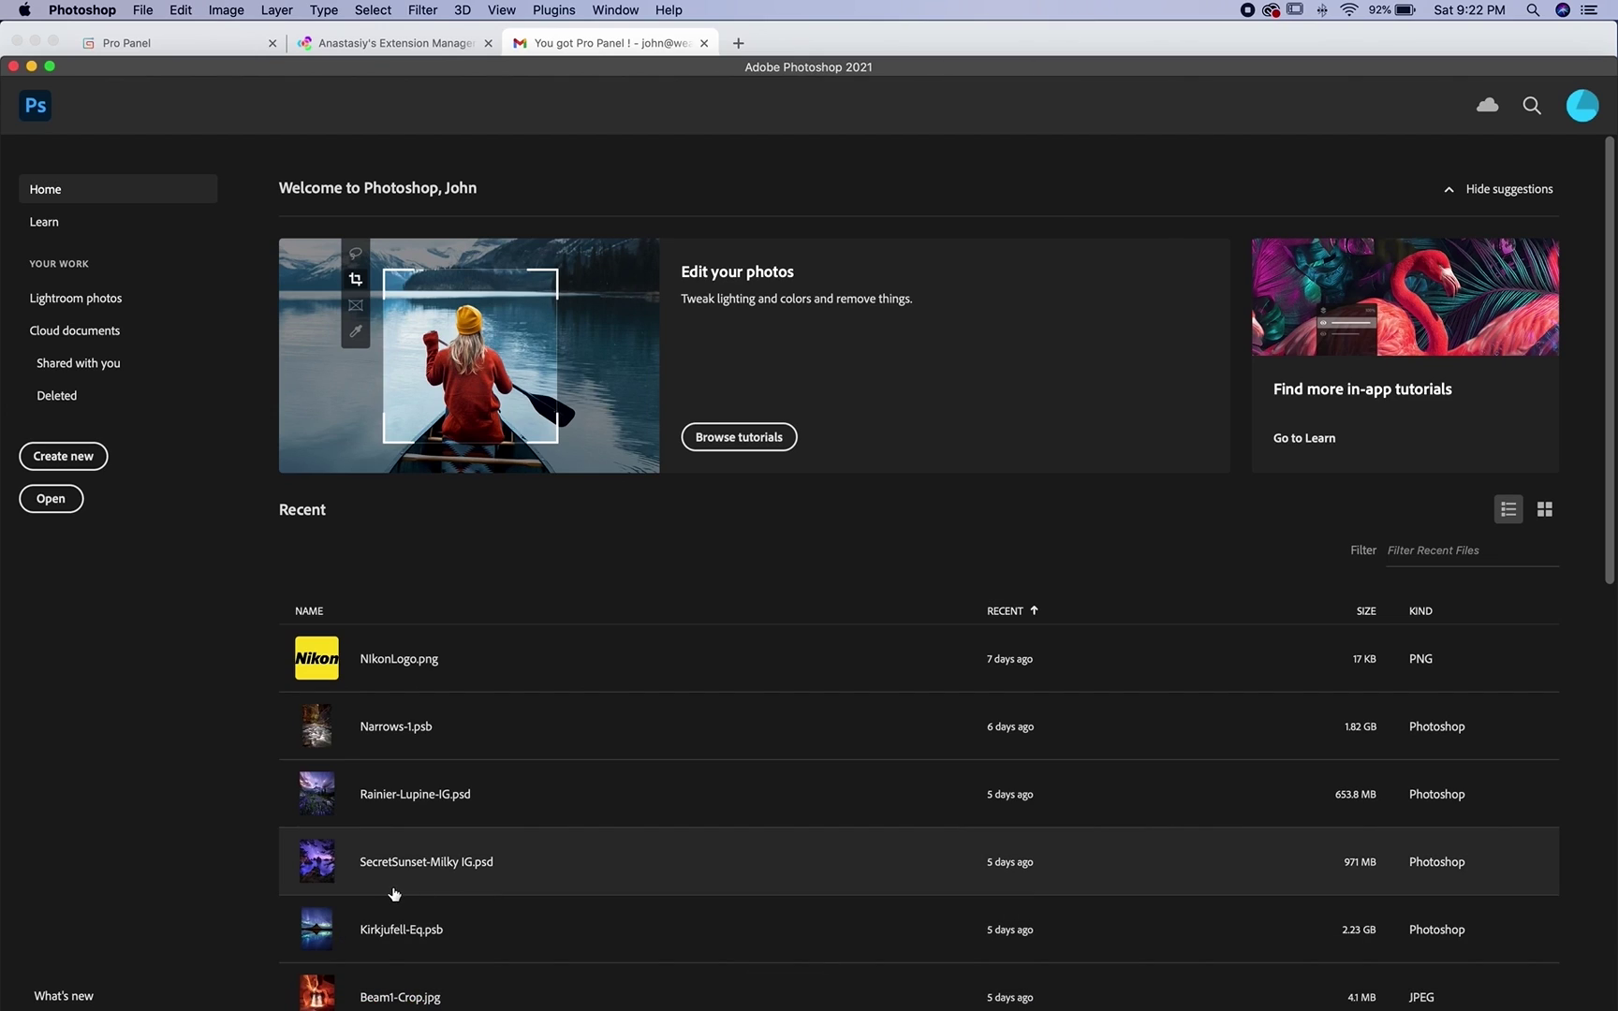
pyautogui.moveTo(168, 994)
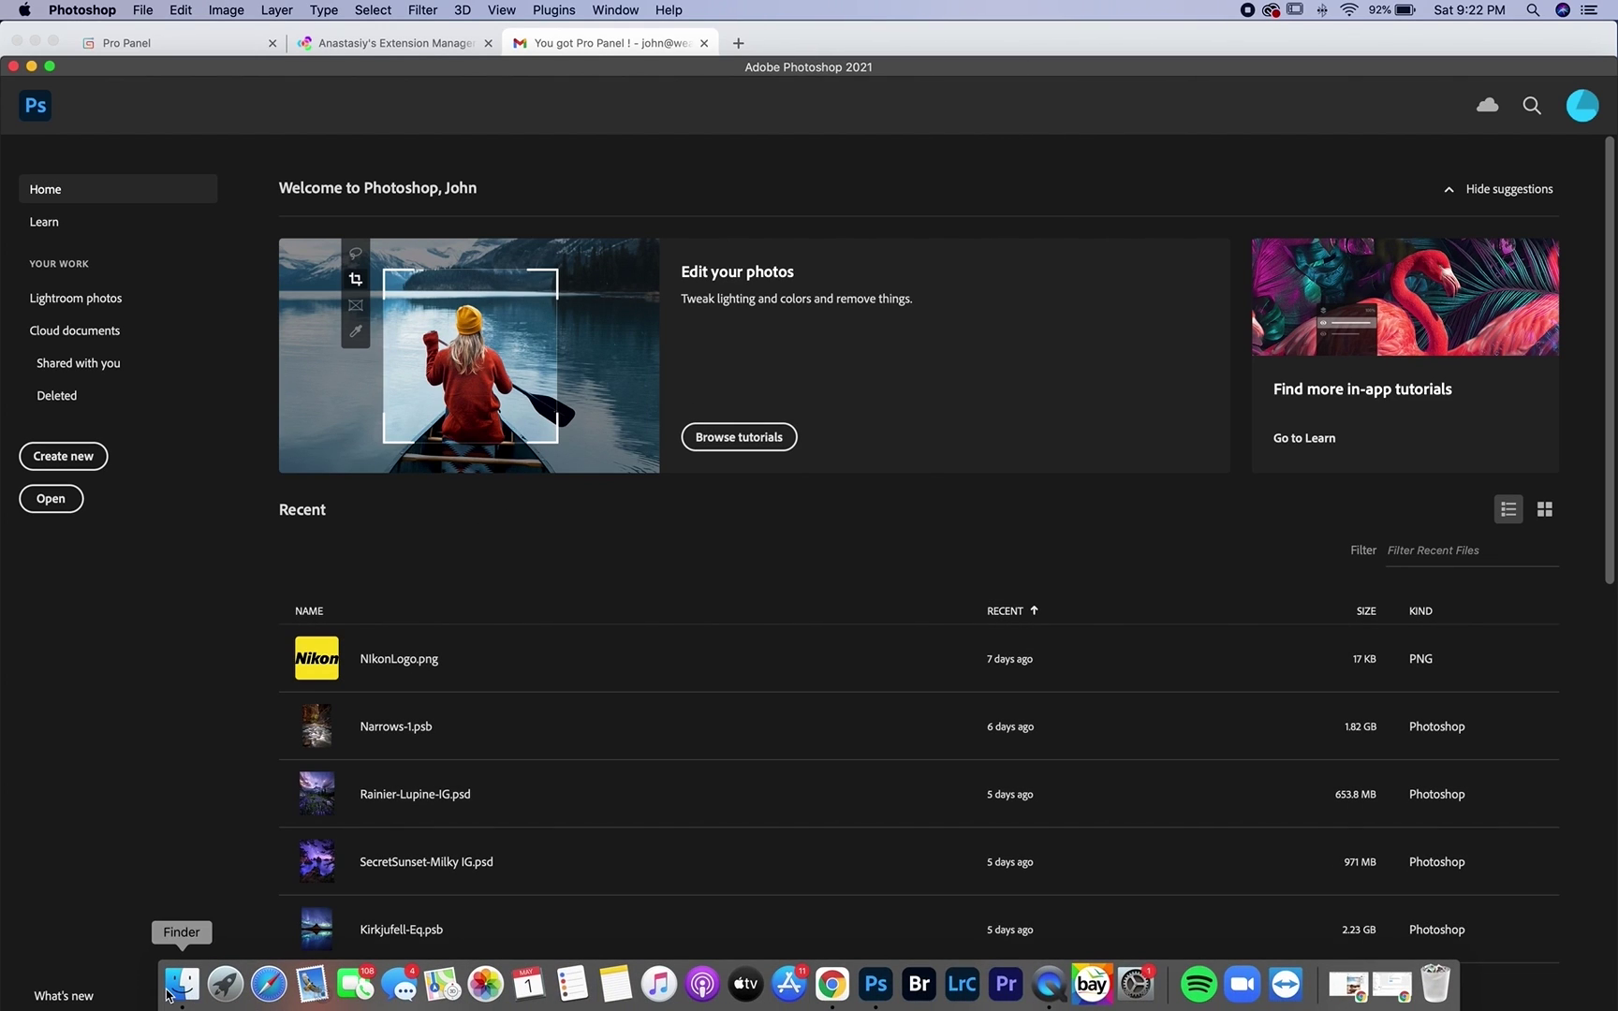
pyautogui.click(176, 991)
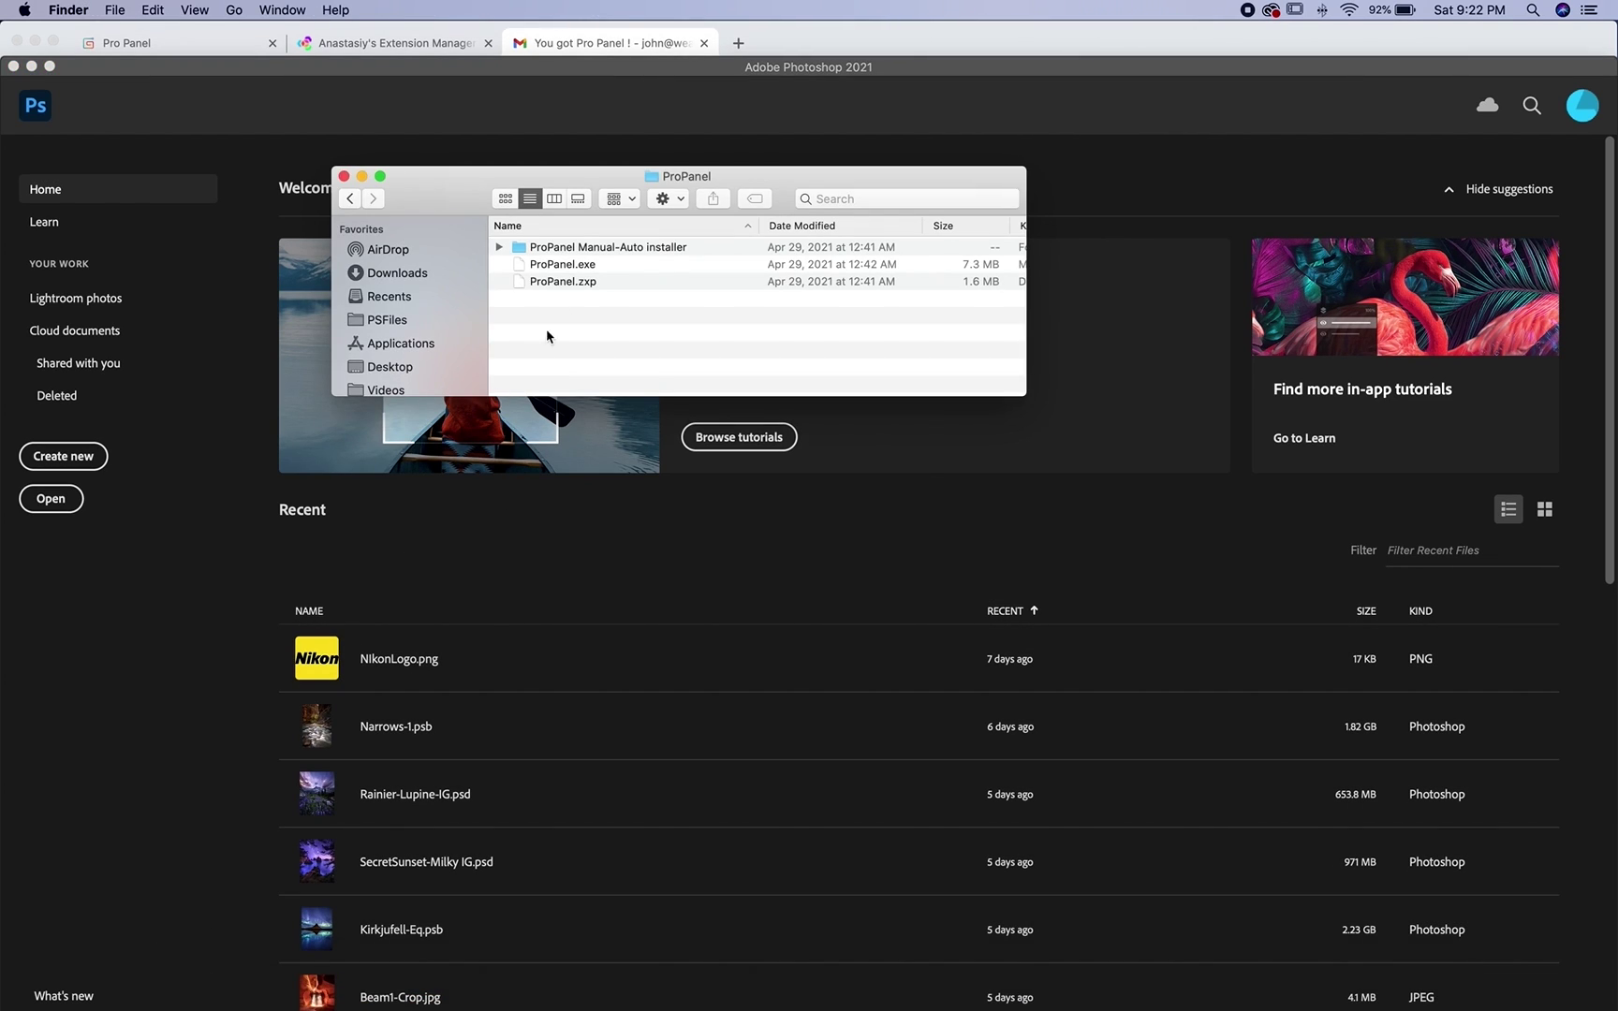
pyautogui.doubleClick(572, 251)
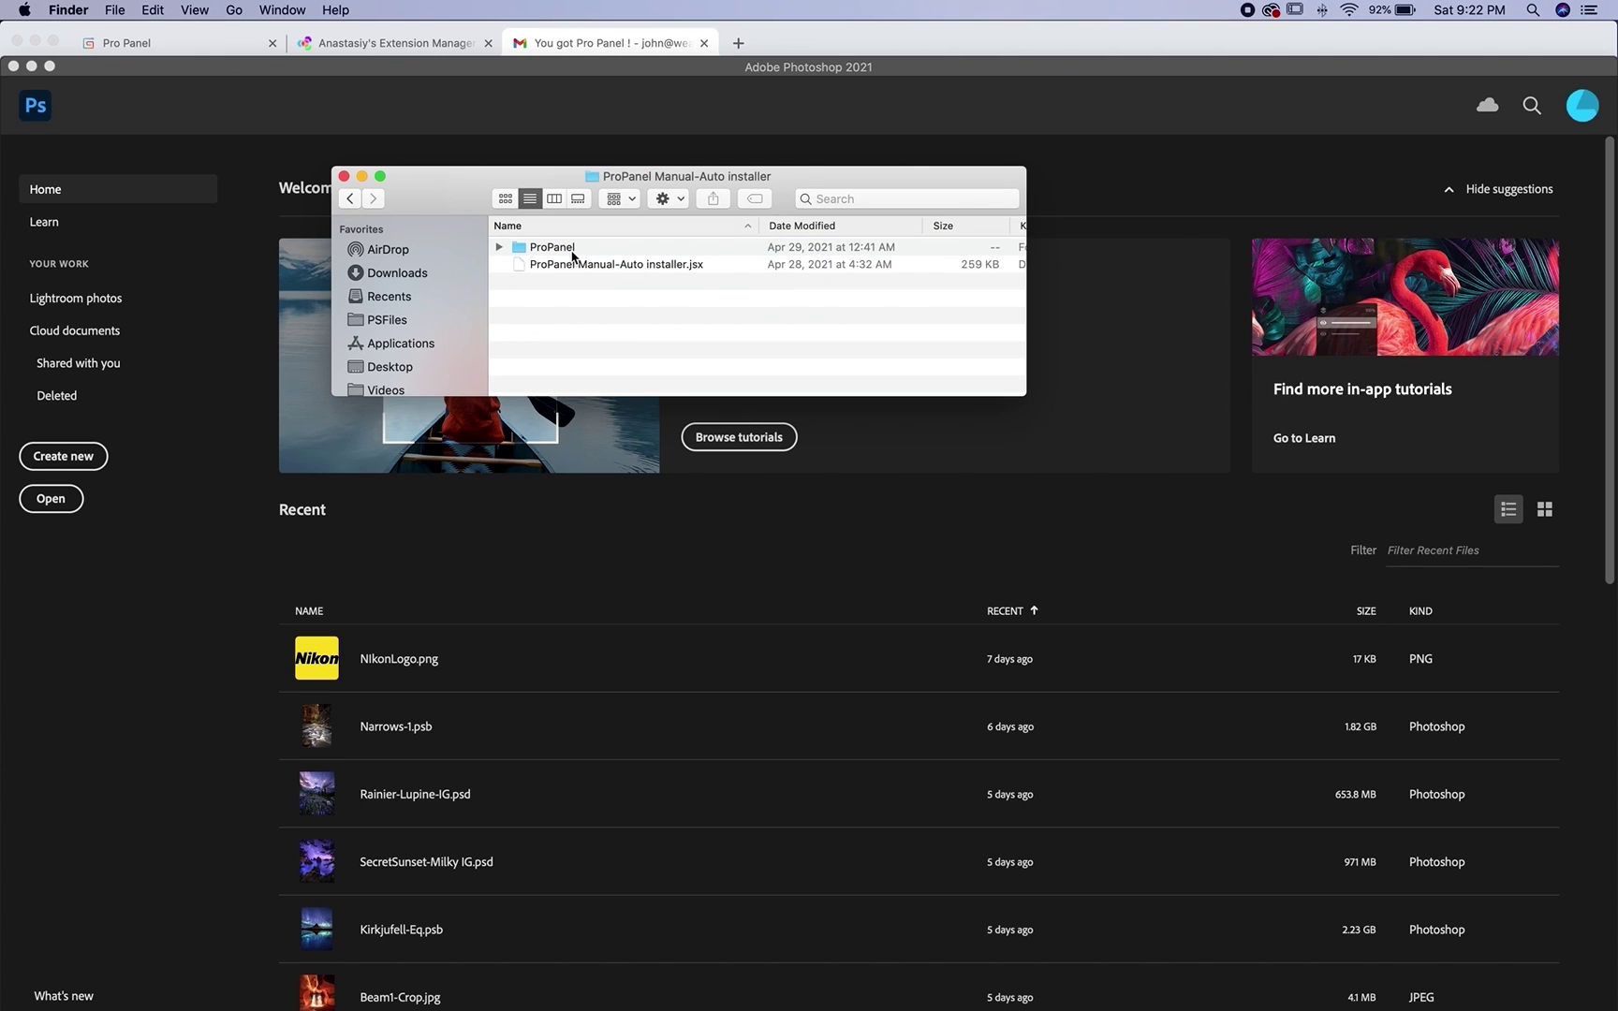
pyautogui.click(635, 266)
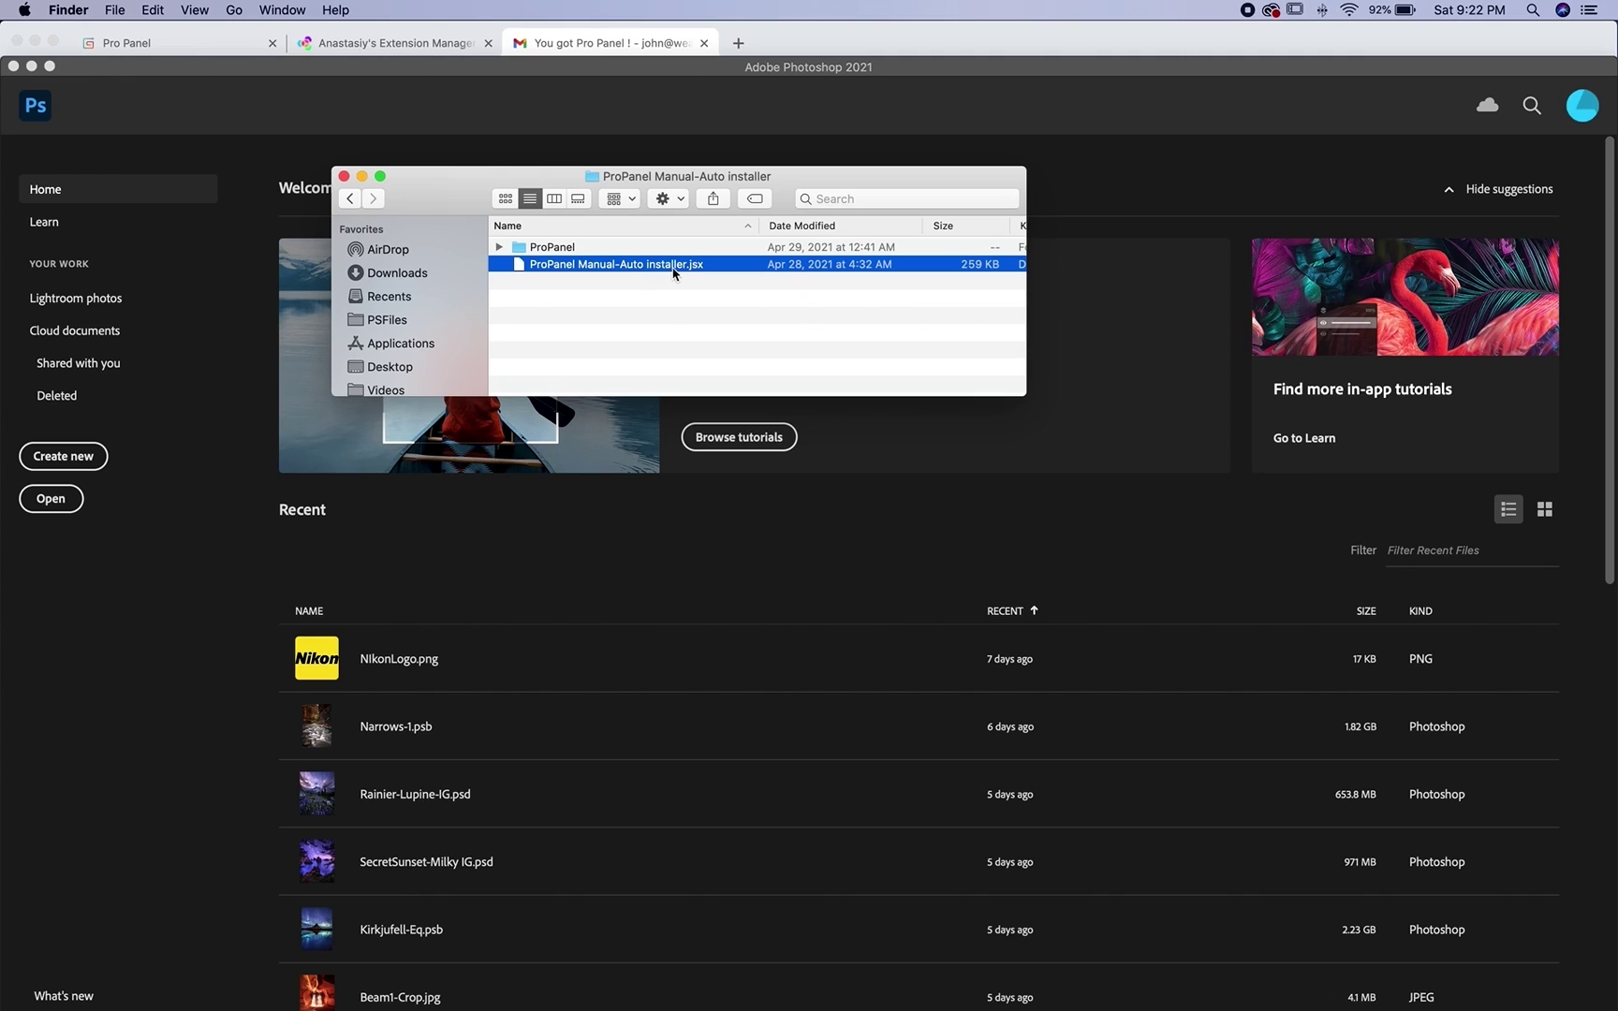
pyautogui.moveTo(675, 272); pyautogui.dragTo(810, 124)
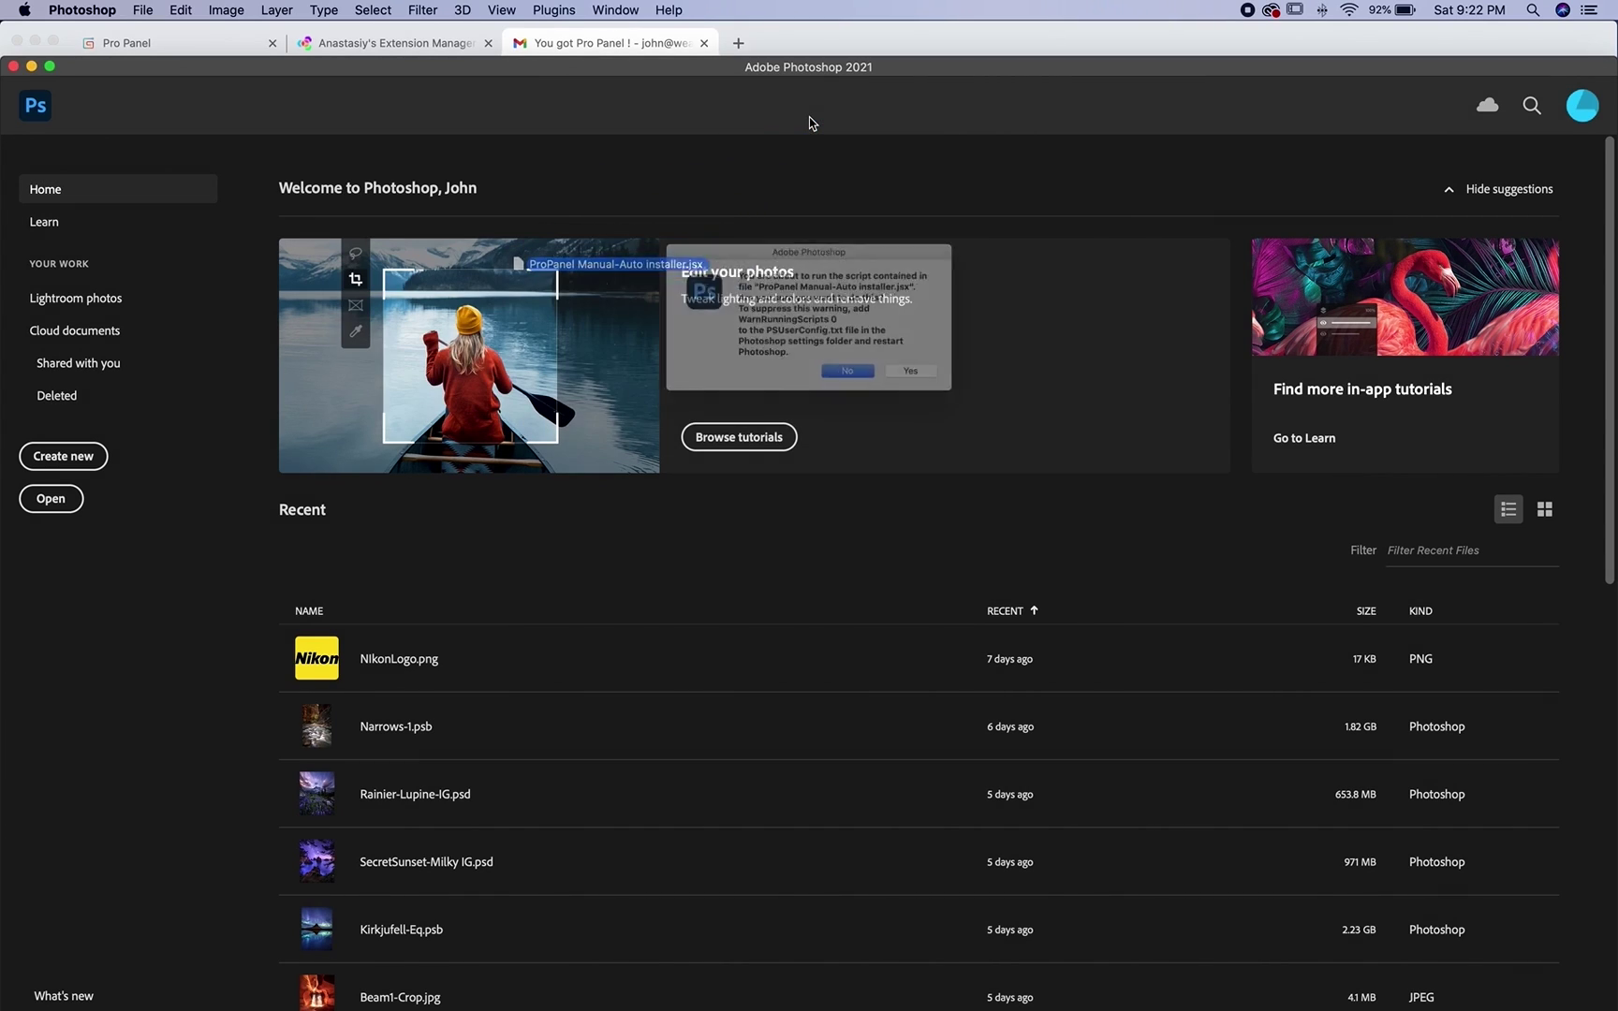
pyautogui.click(922, 390)
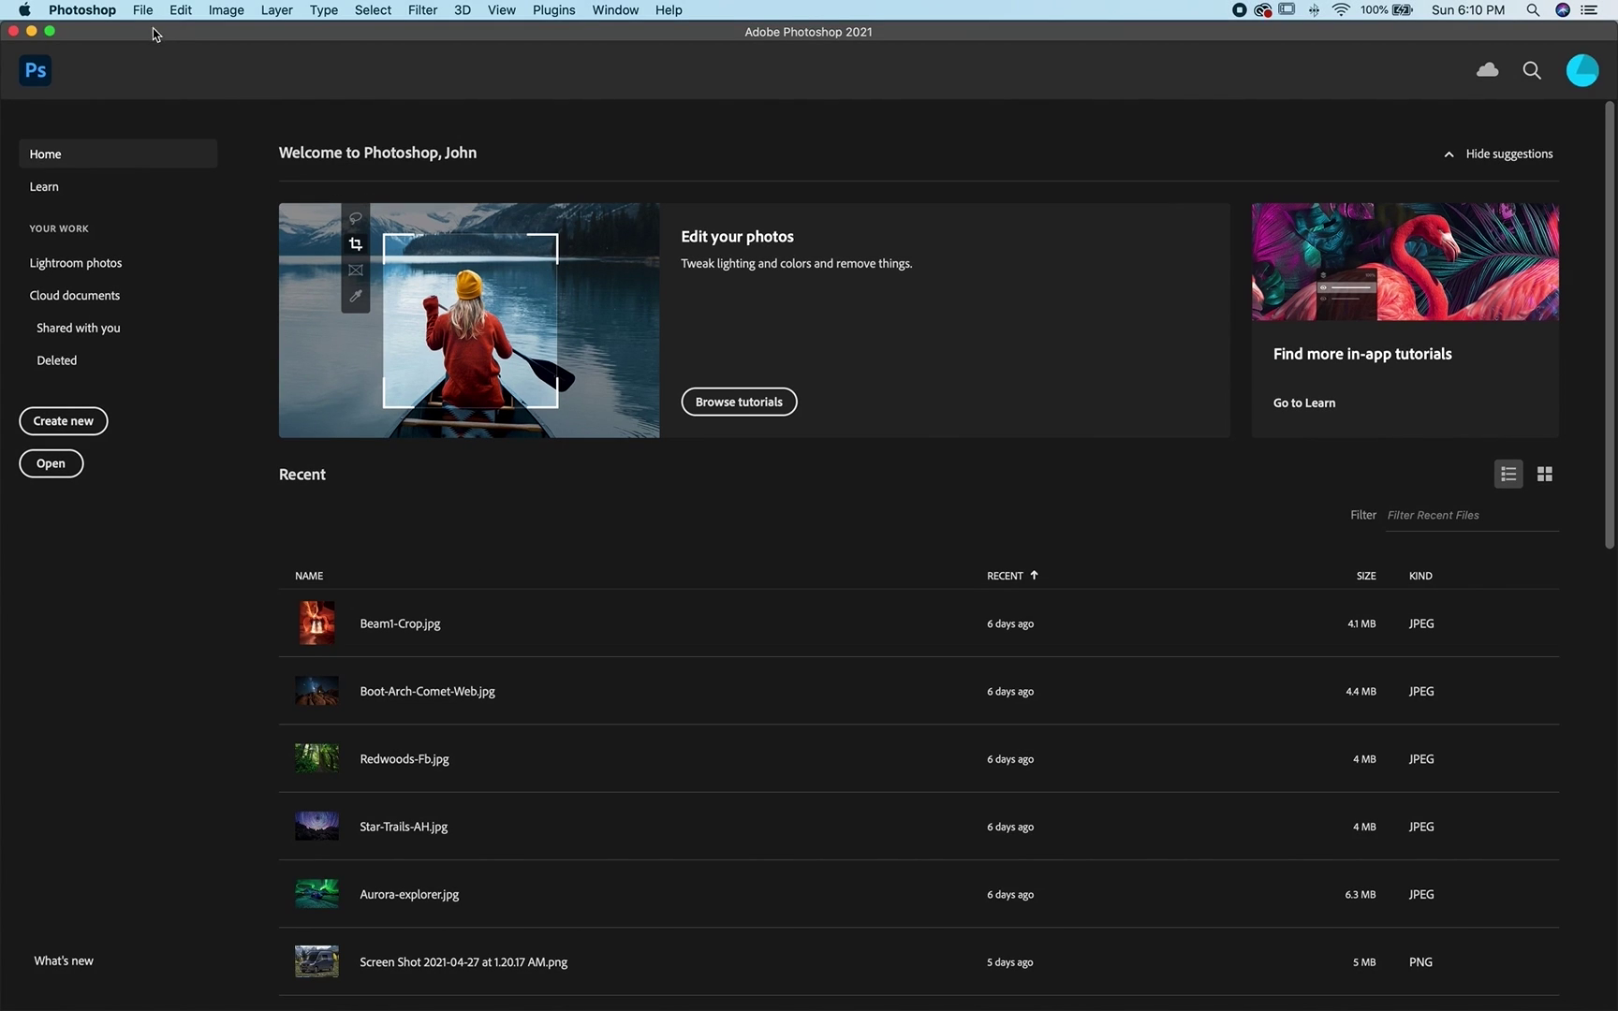
# Step: Run ProPanel Manual-Auto installer.jsx via File > Scripts > Browse from Downloads > ProPanel
pyautogui.click(142, 10)
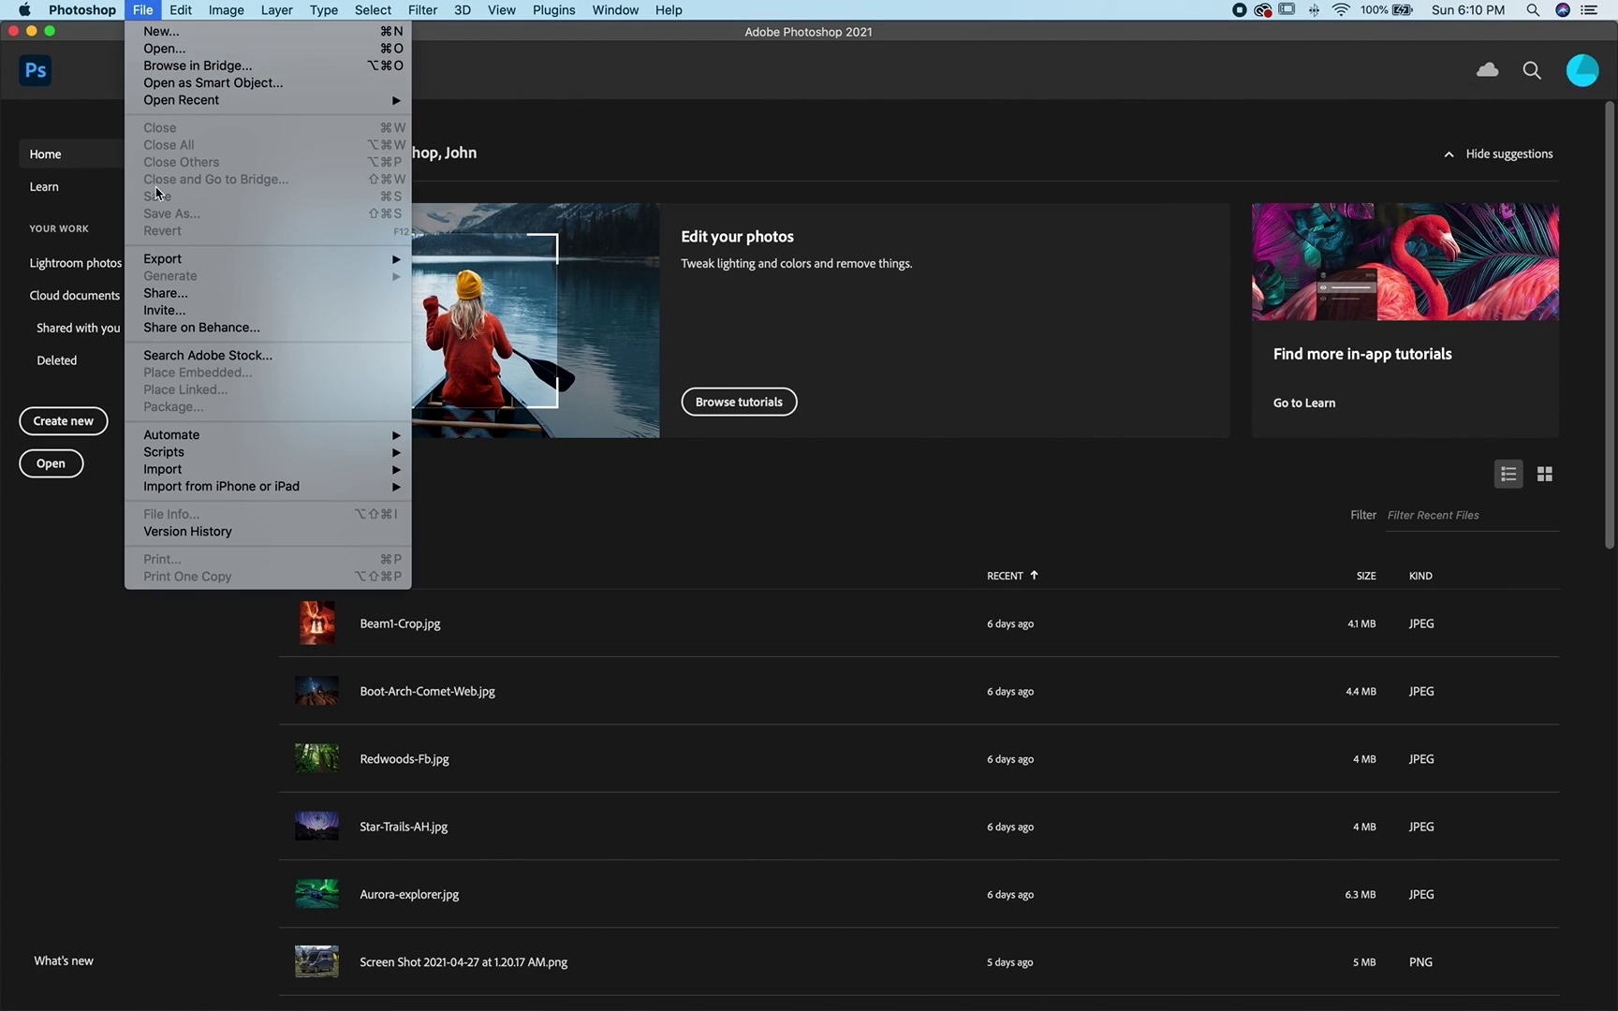
pyautogui.moveTo(178, 452)
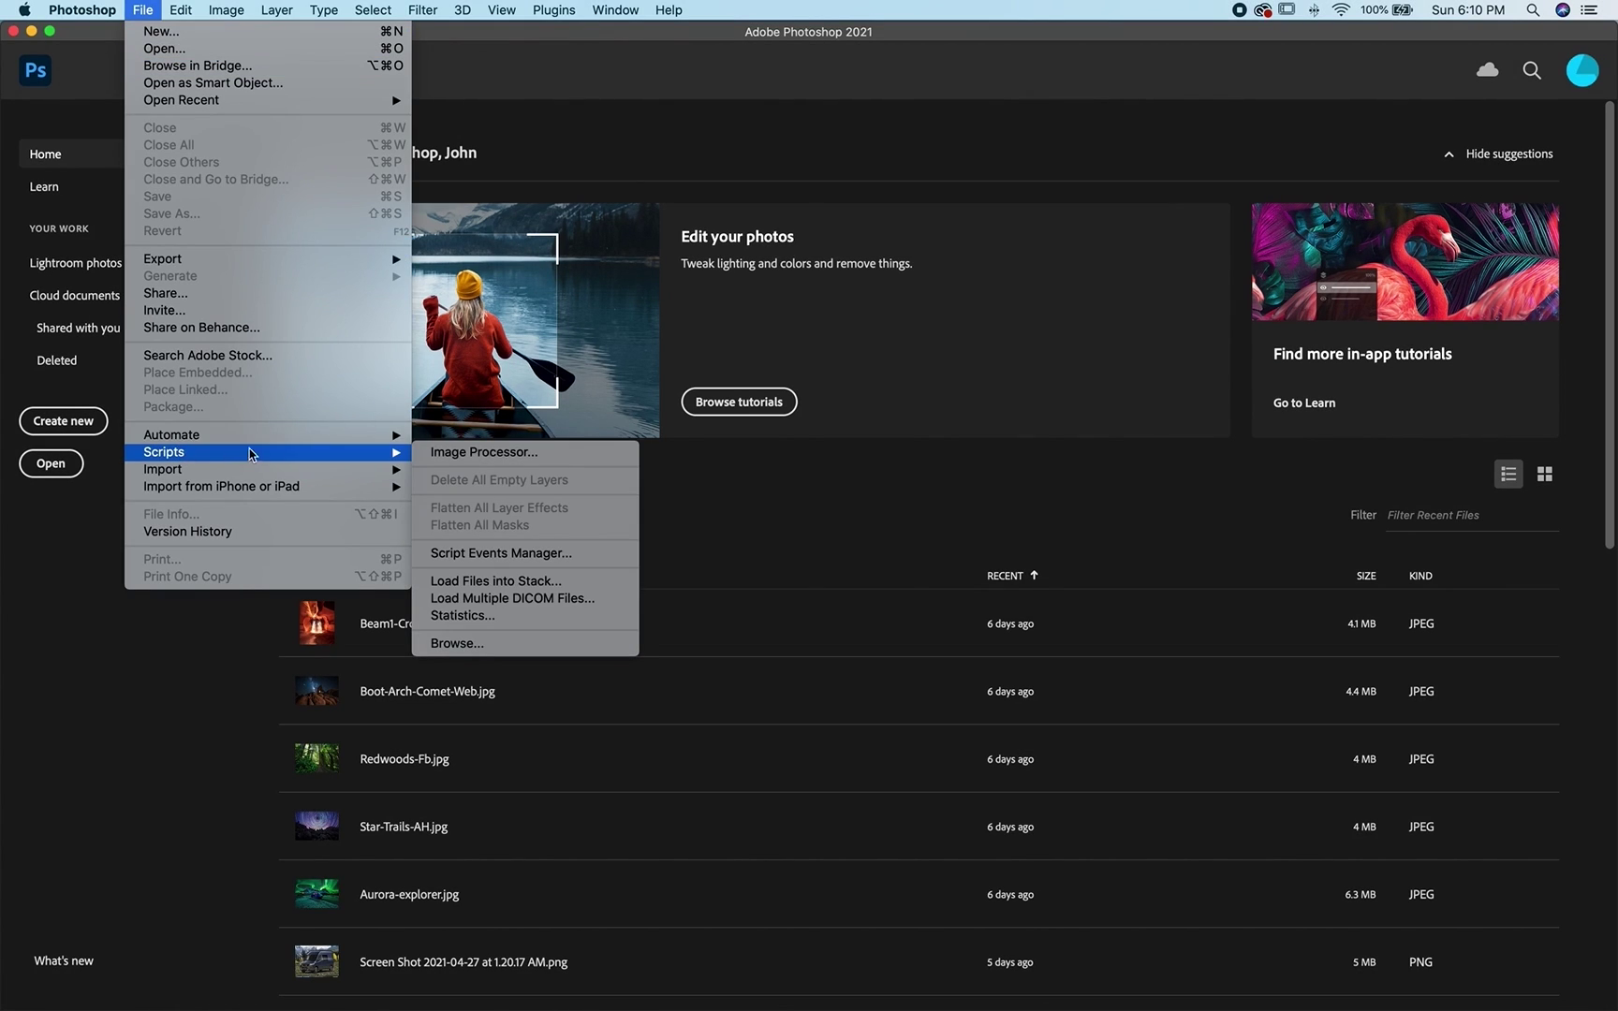
pyautogui.click(520, 642)
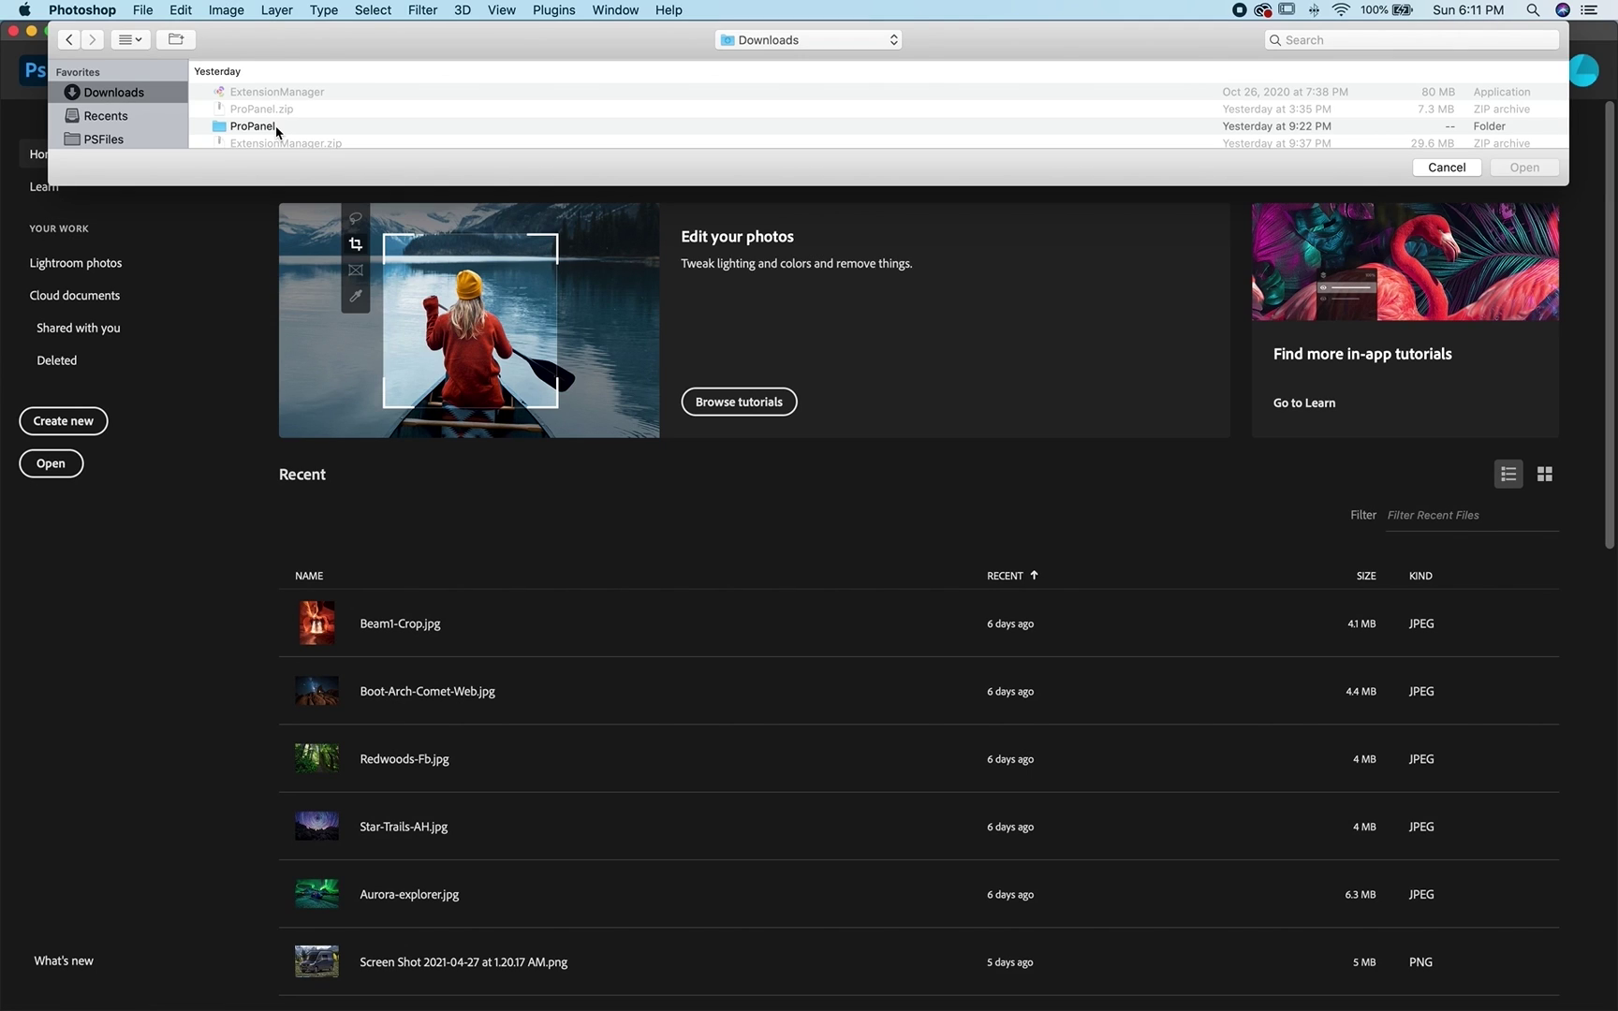
pyautogui.doubleClick(276, 127)
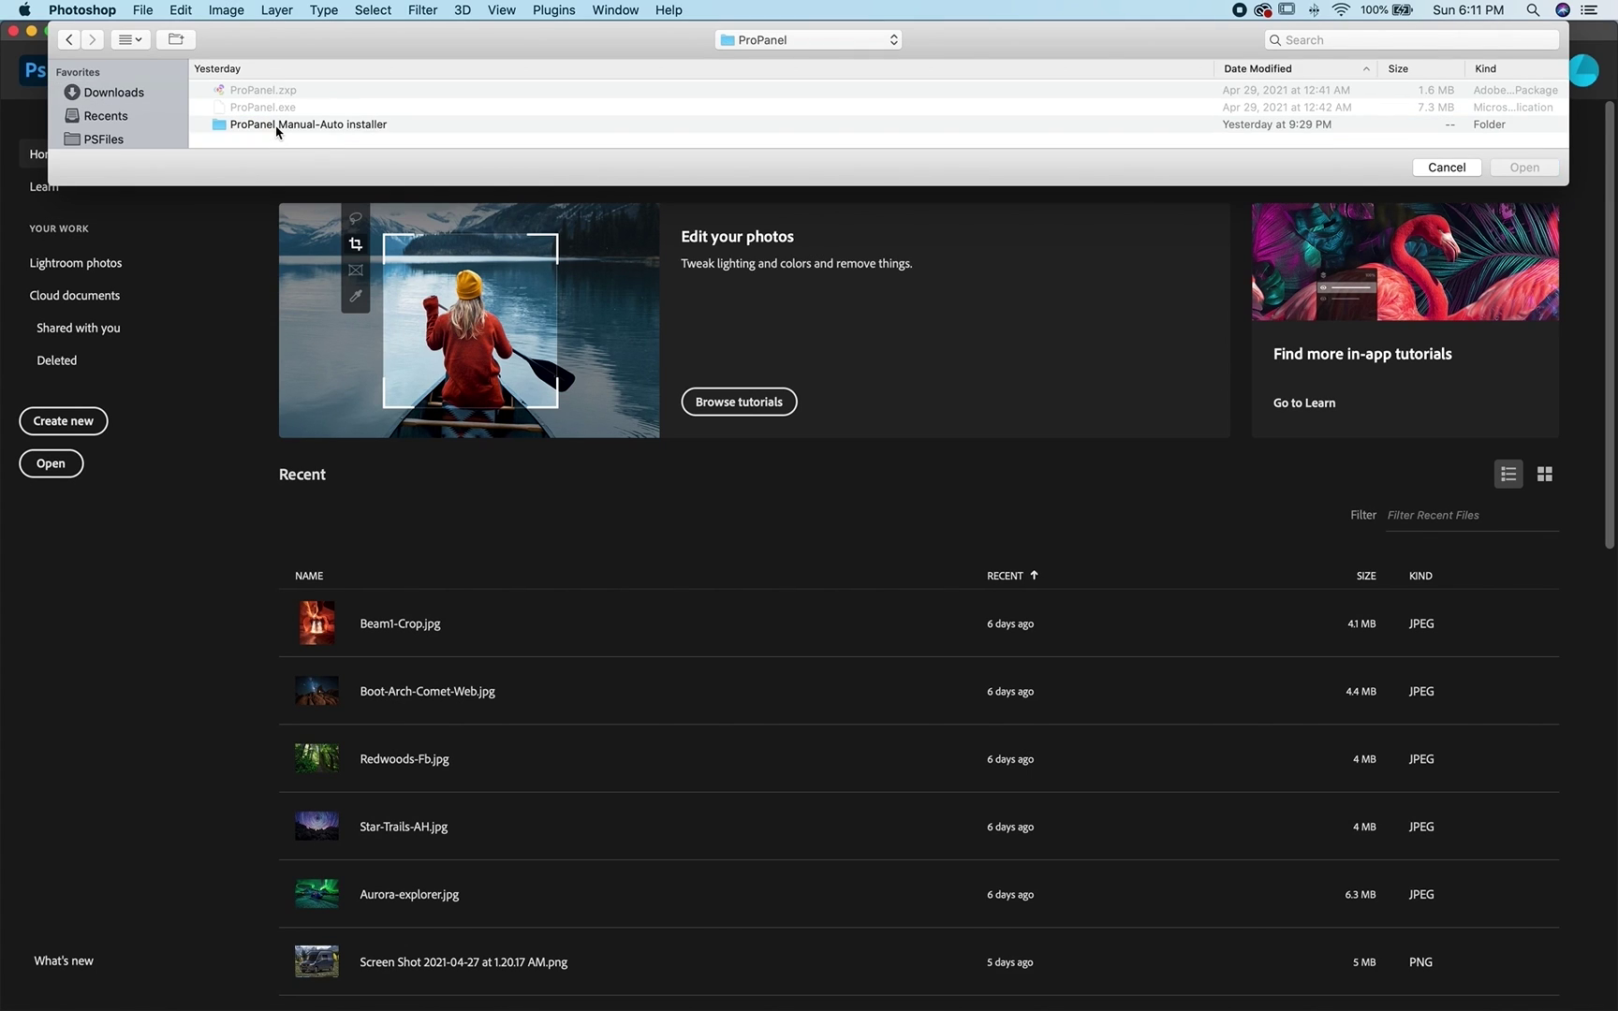
pyautogui.doubleClick(277, 127)
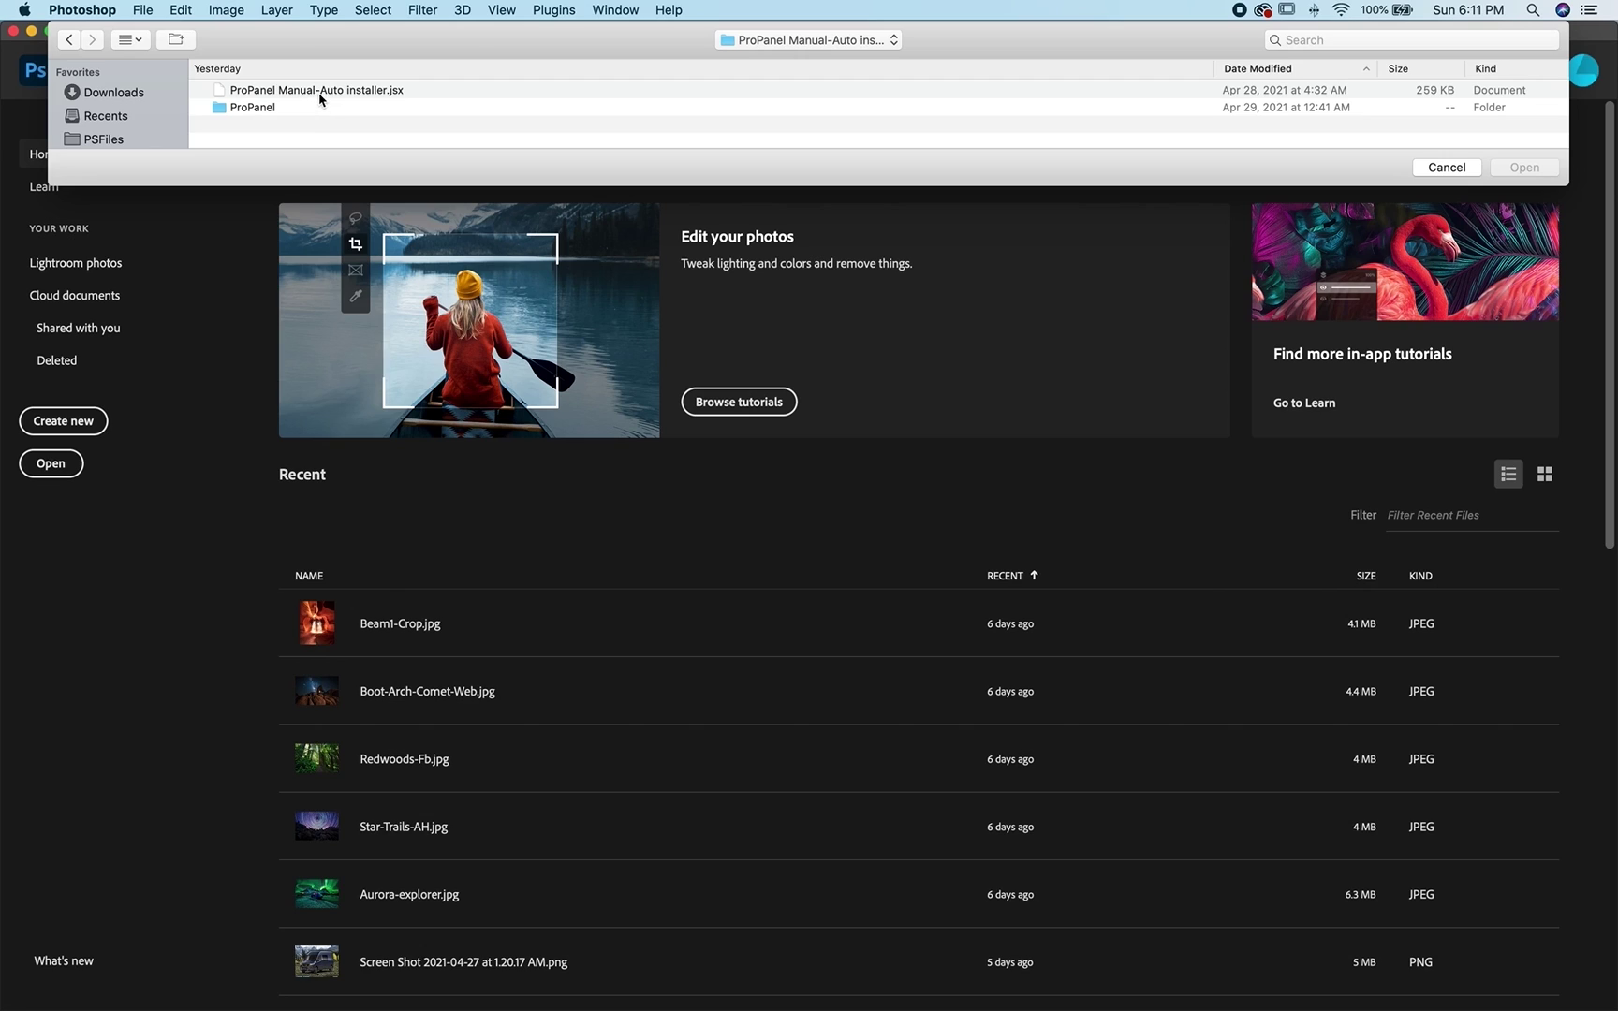
pyautogui.click(346, 91)
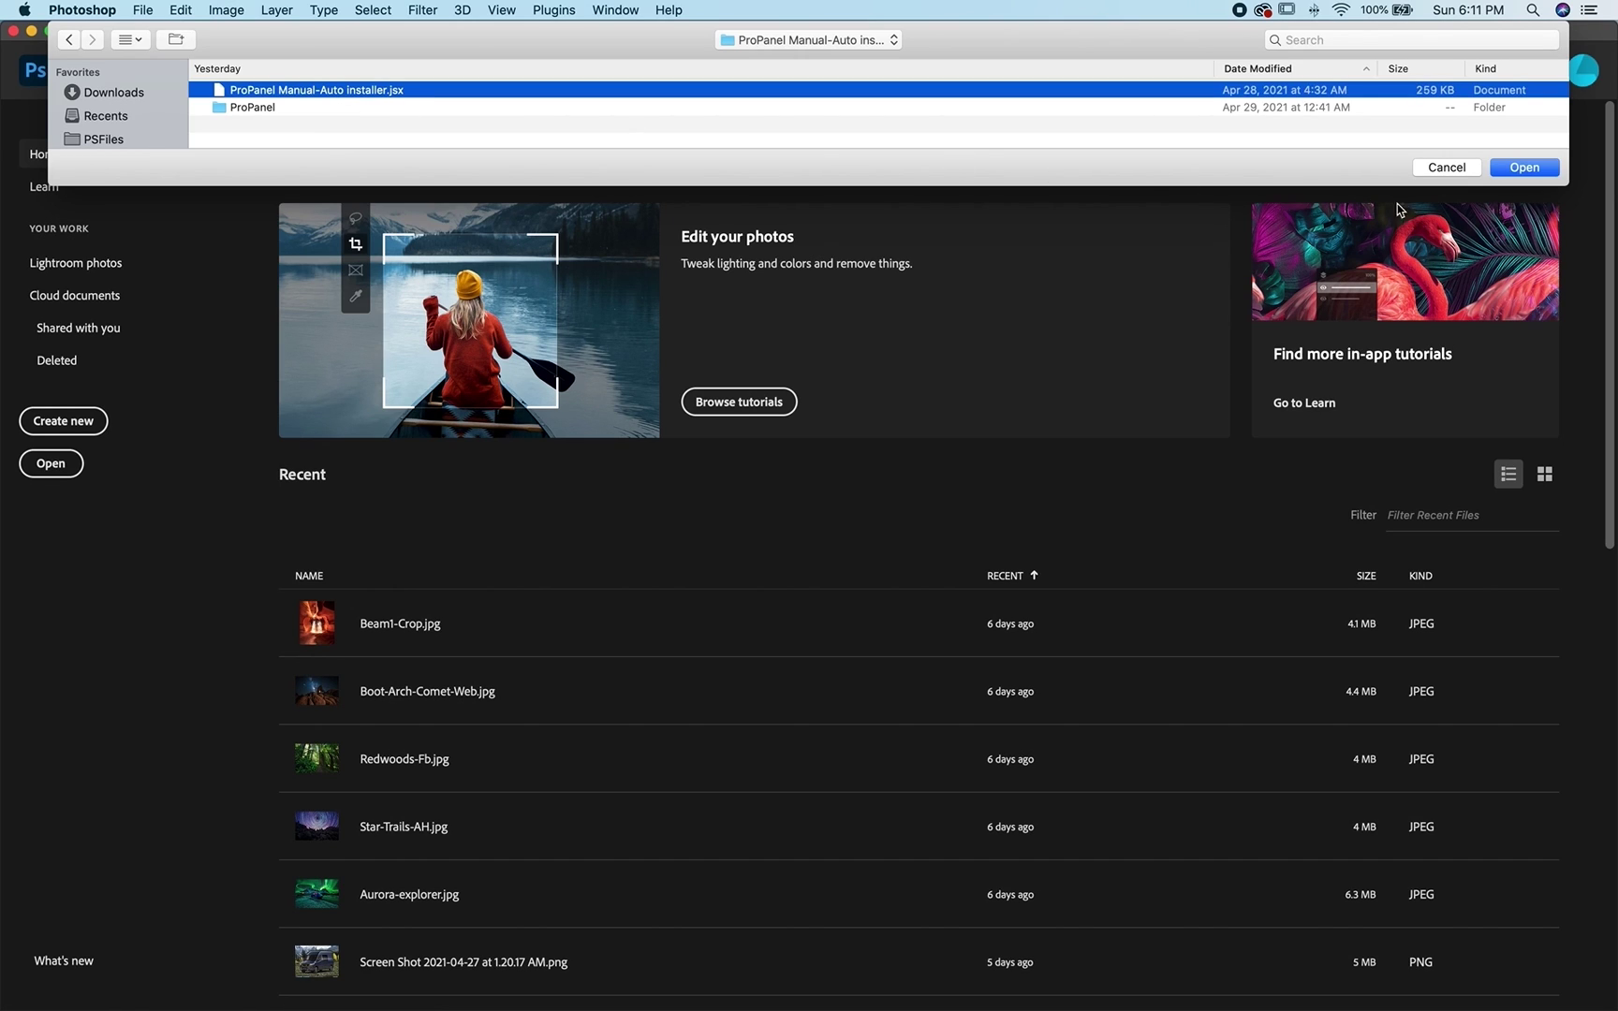
pyautogui.click(1525, 168)
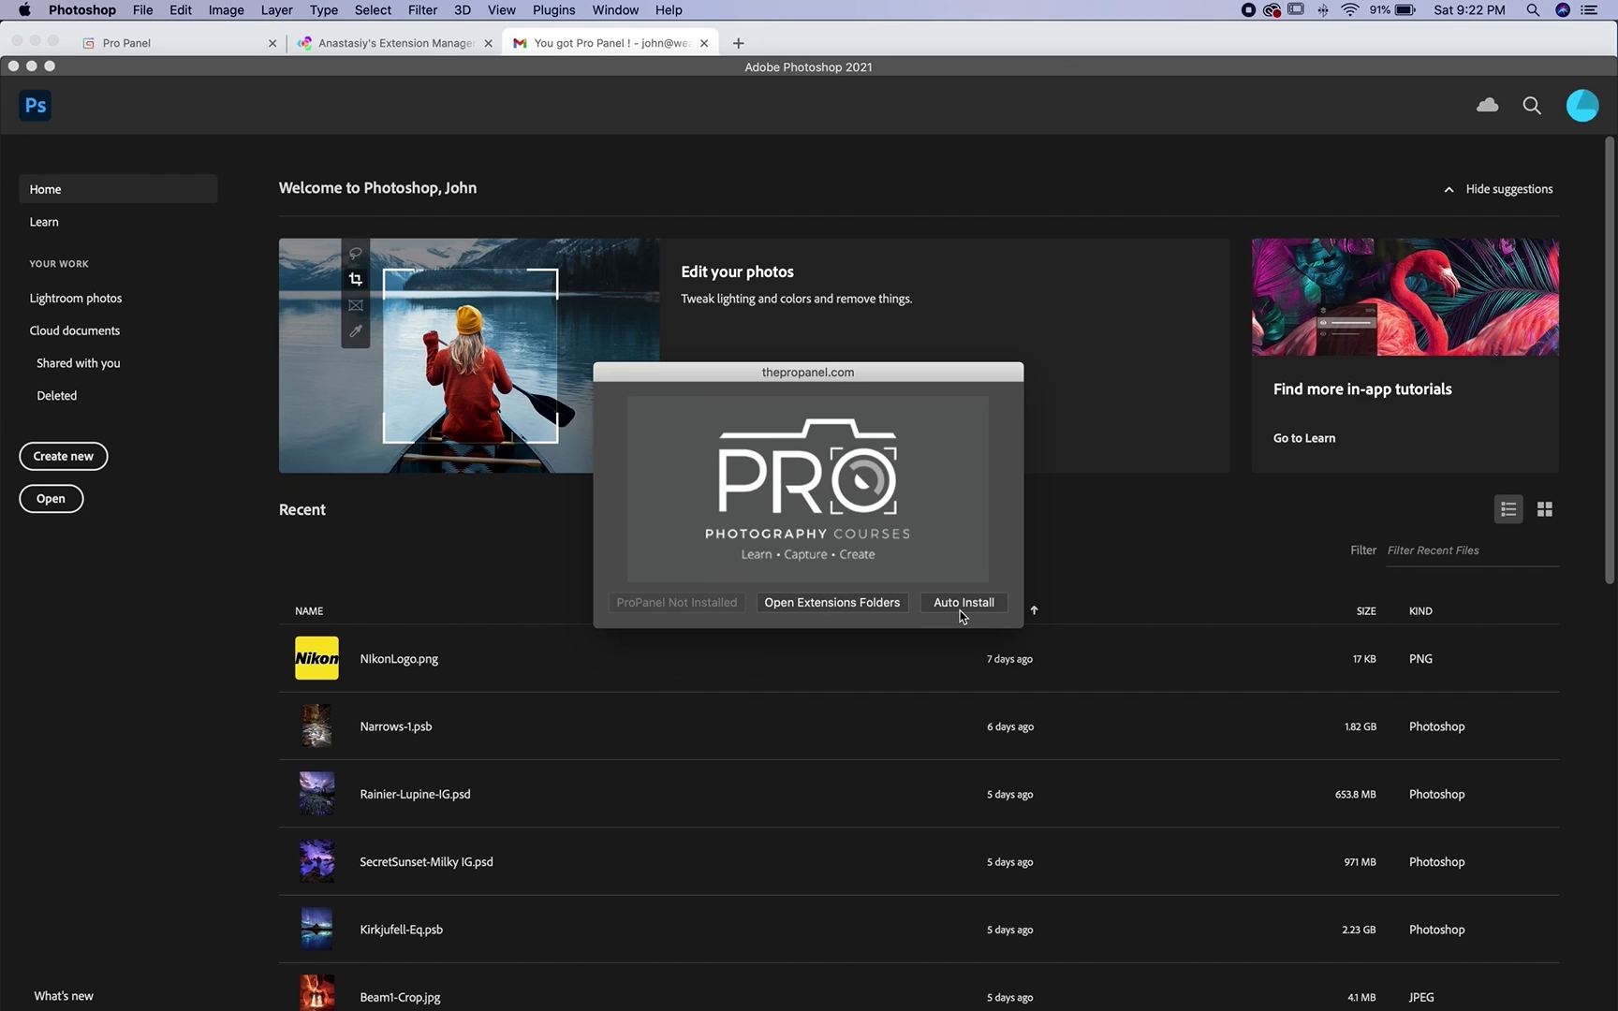
# Step: Auto Install ProPanel v1.6.1 and dismiss the installation-complete message
pyautogui.click(954, 610)
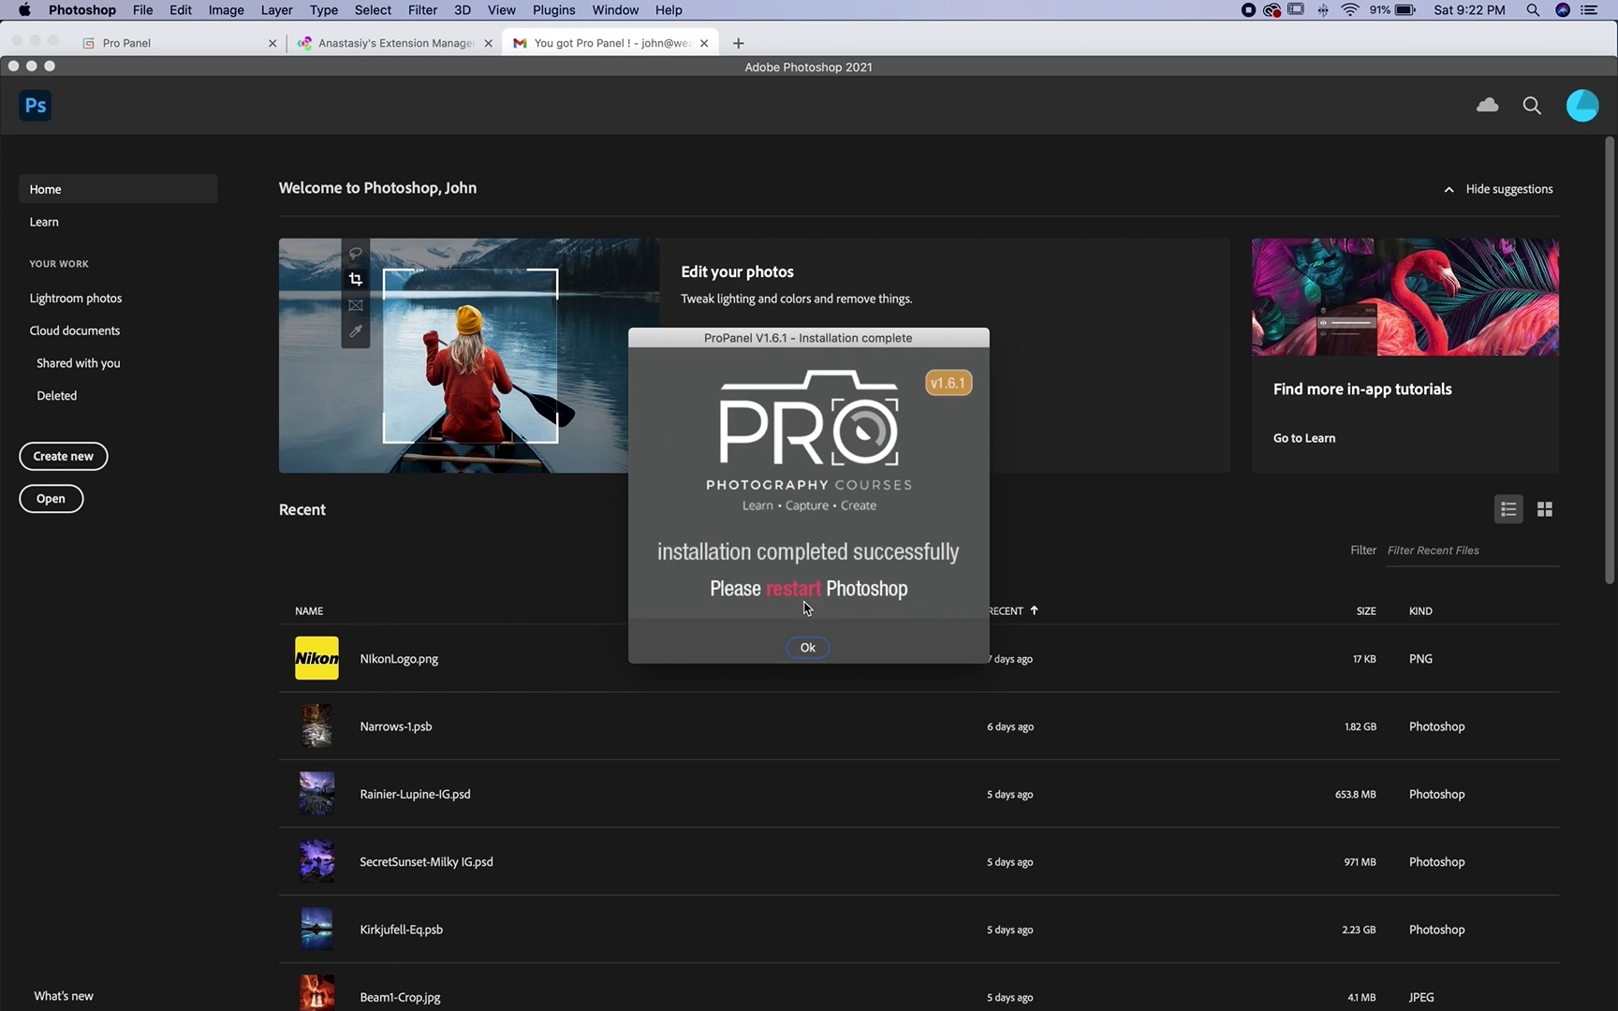
pyautogui.click(808, 648)
# Step: Quit Photoshop and relaunch it from the Dock
pyautogui.click(627, 10)
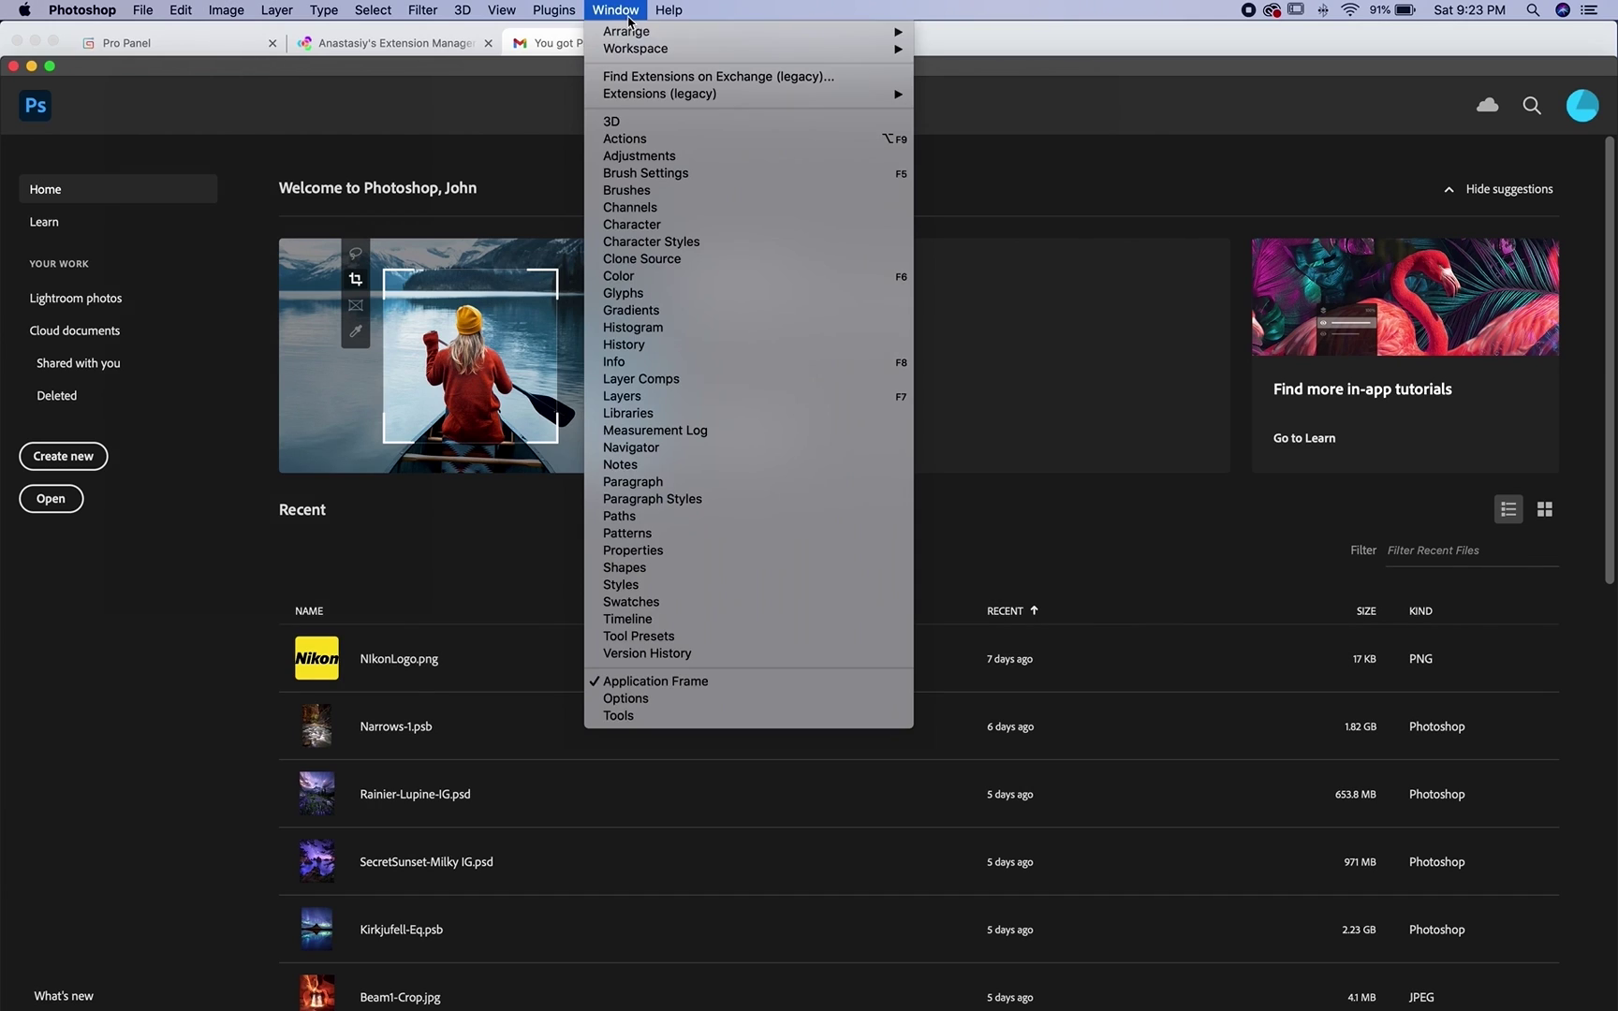
pyautogui.moveTo(646, 97)
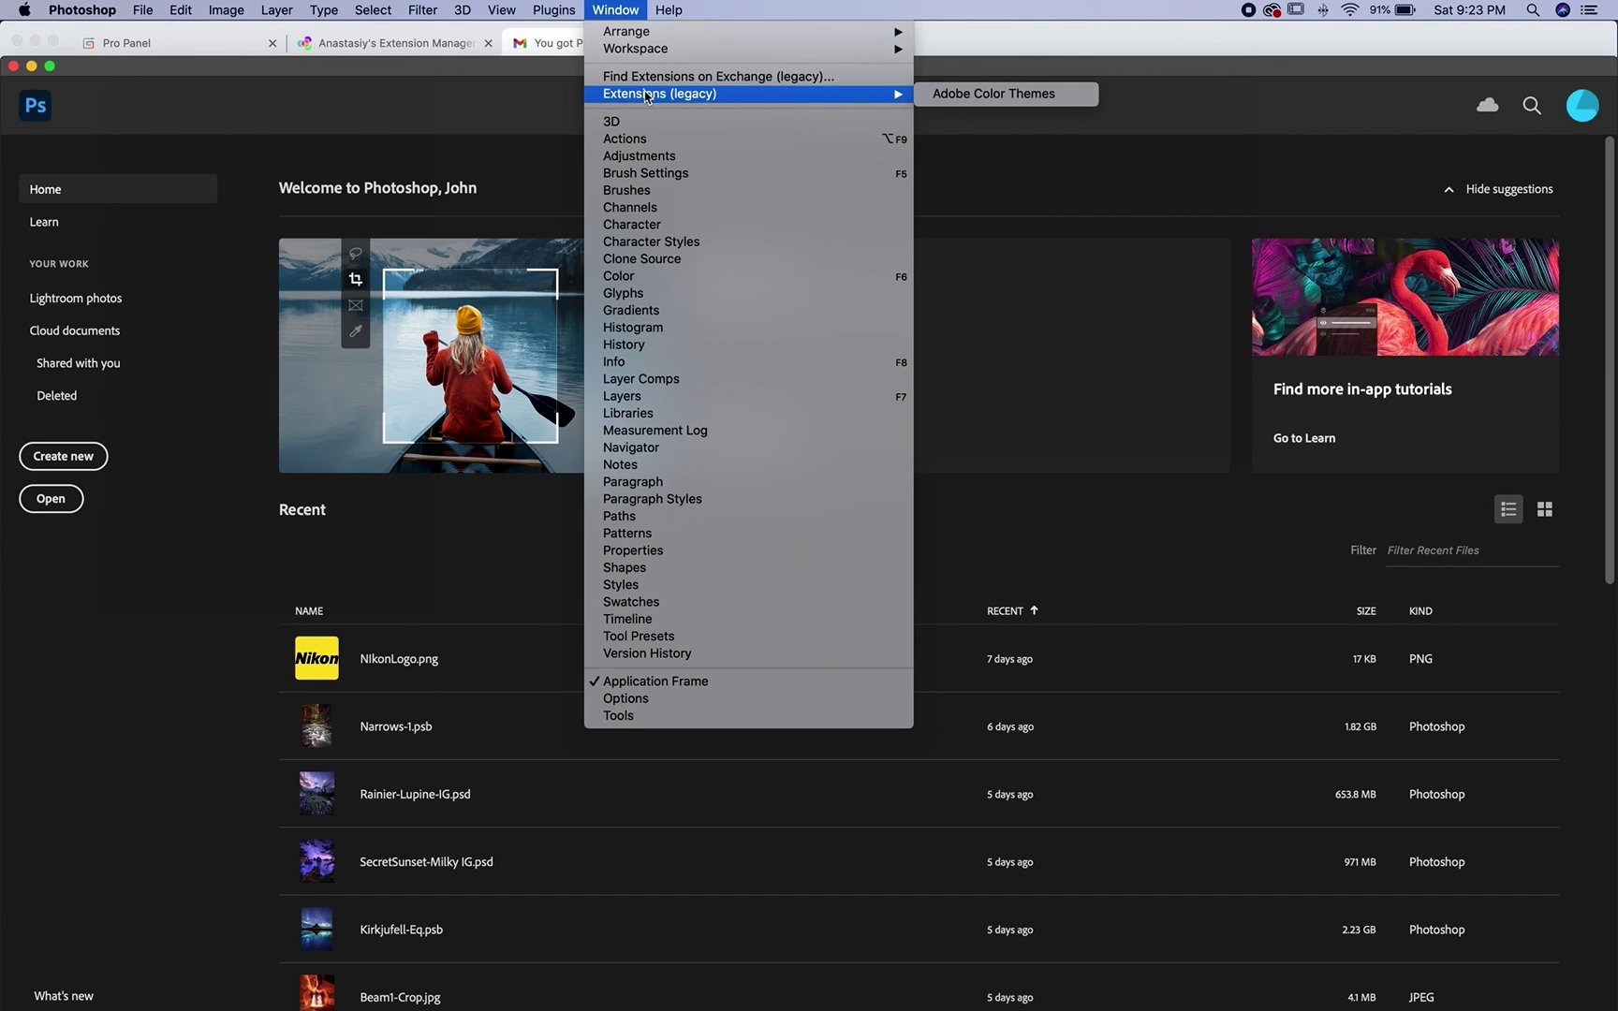
pyautogui.moveTo(111, 12)
pyautogui.click(90, 184)
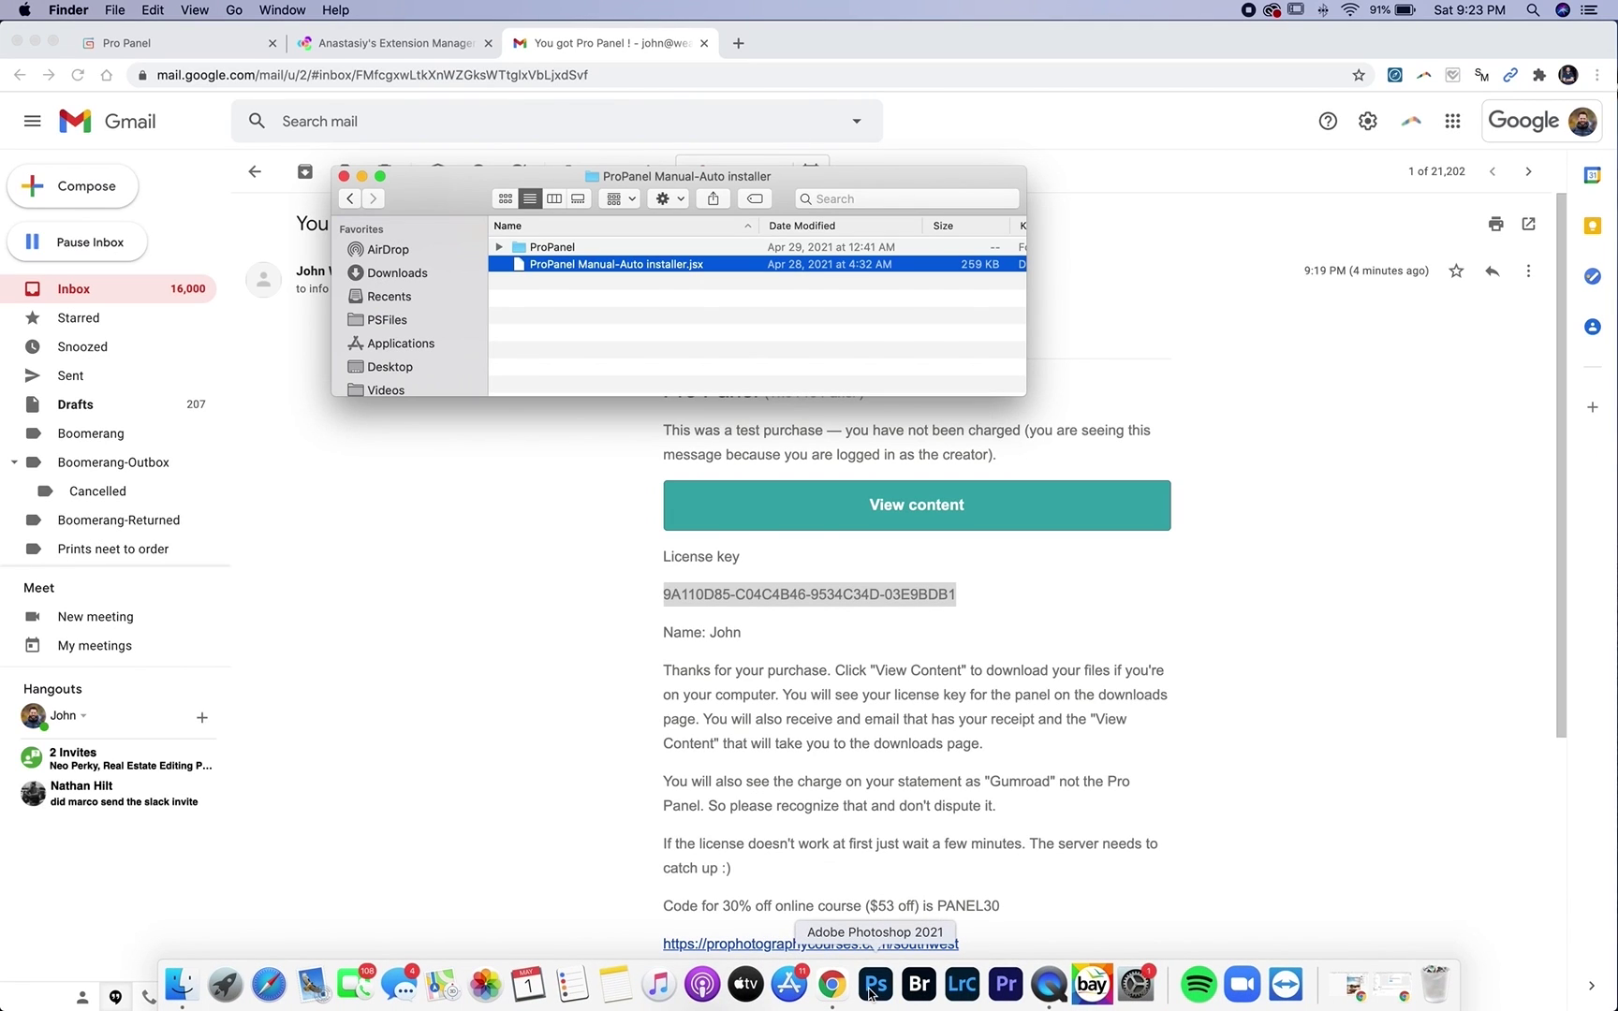
pyautogui.click(870, 992)
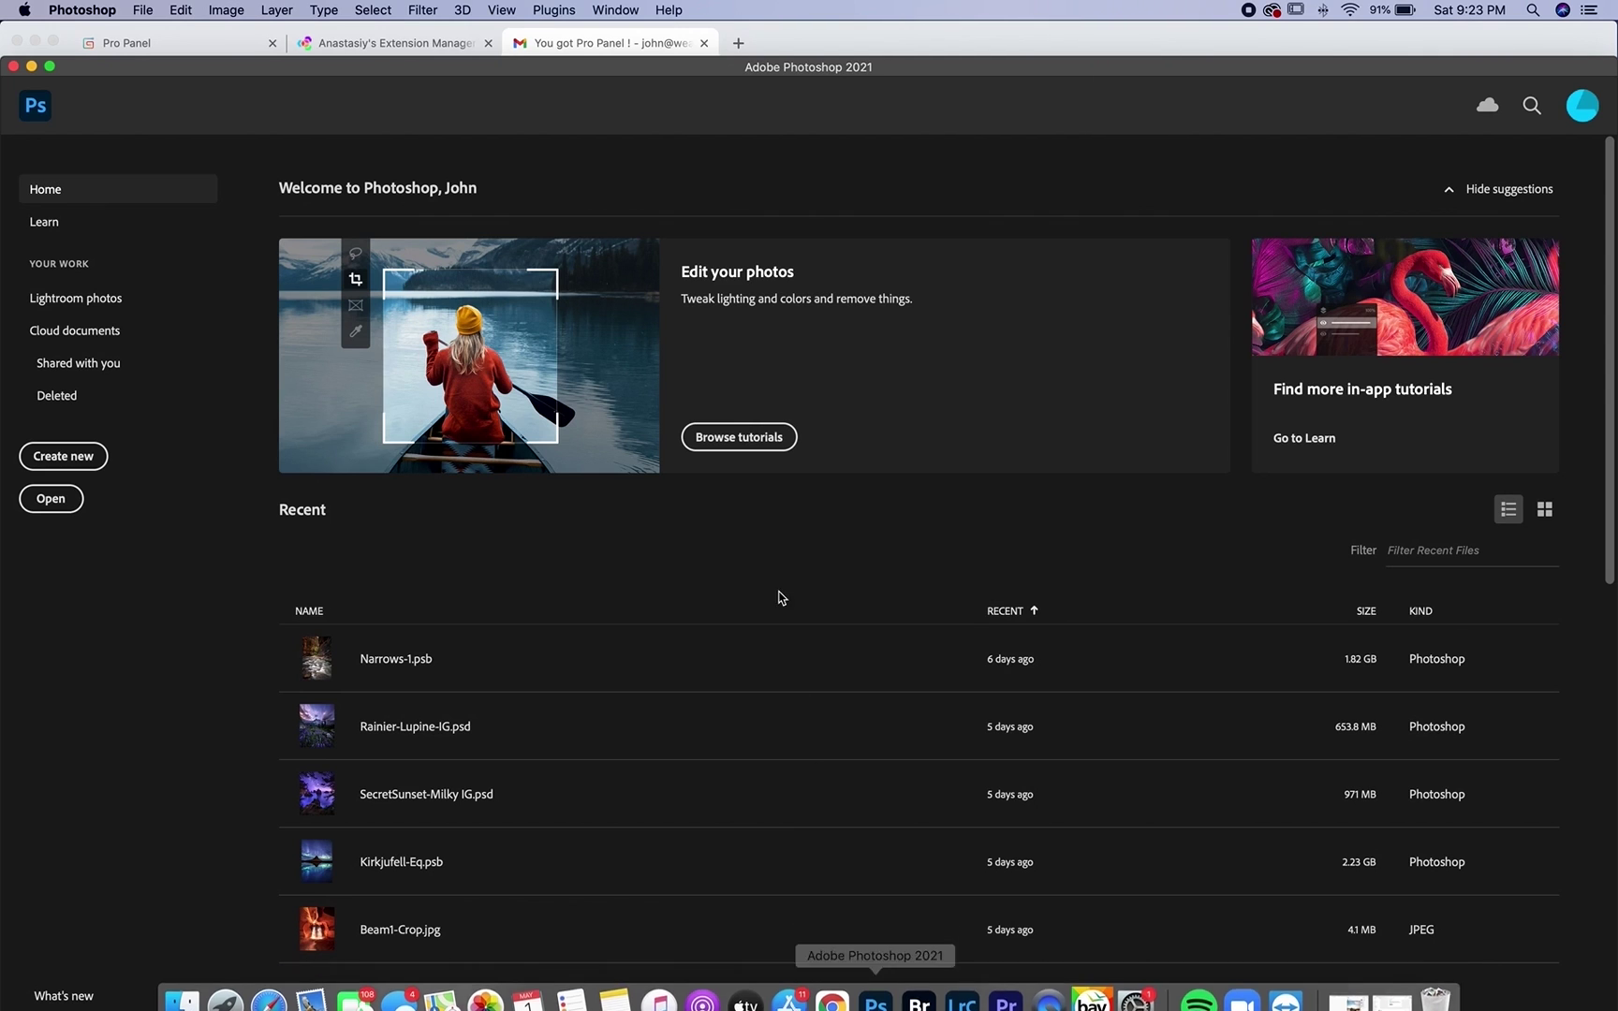
# Step: Open Pro Panel from Window > Extensions (legacy) to reach its registration screen
pyautogui.click(627, 13)
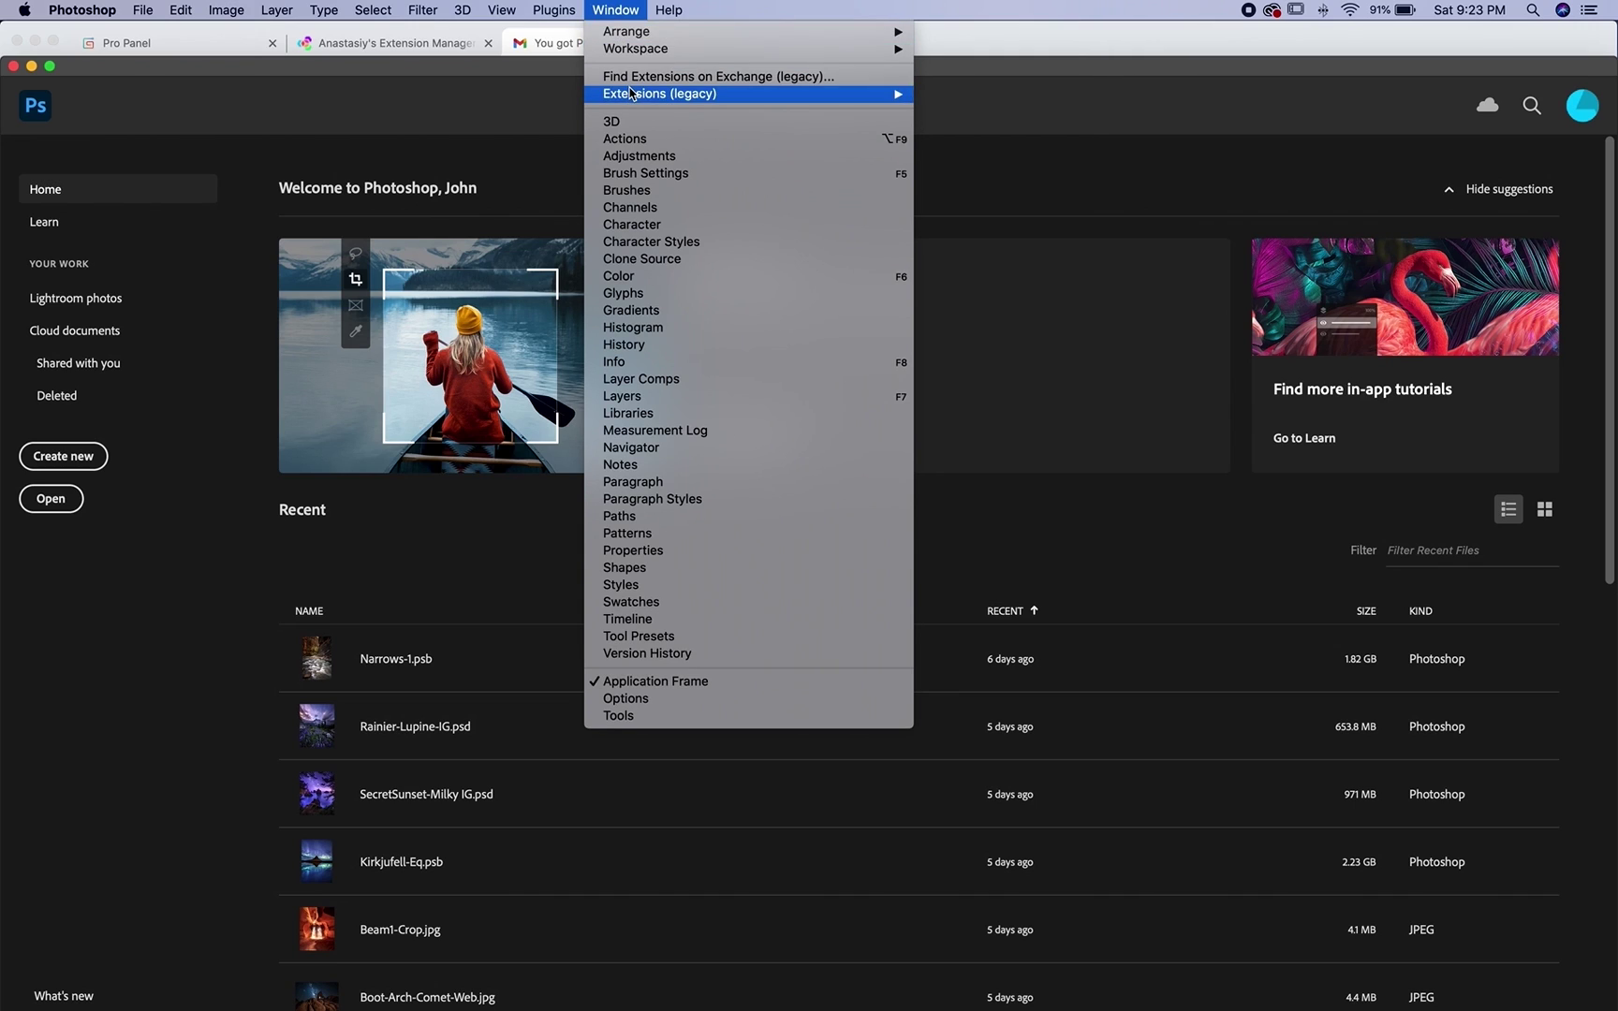
pyautogui.moveTo(630, 93)
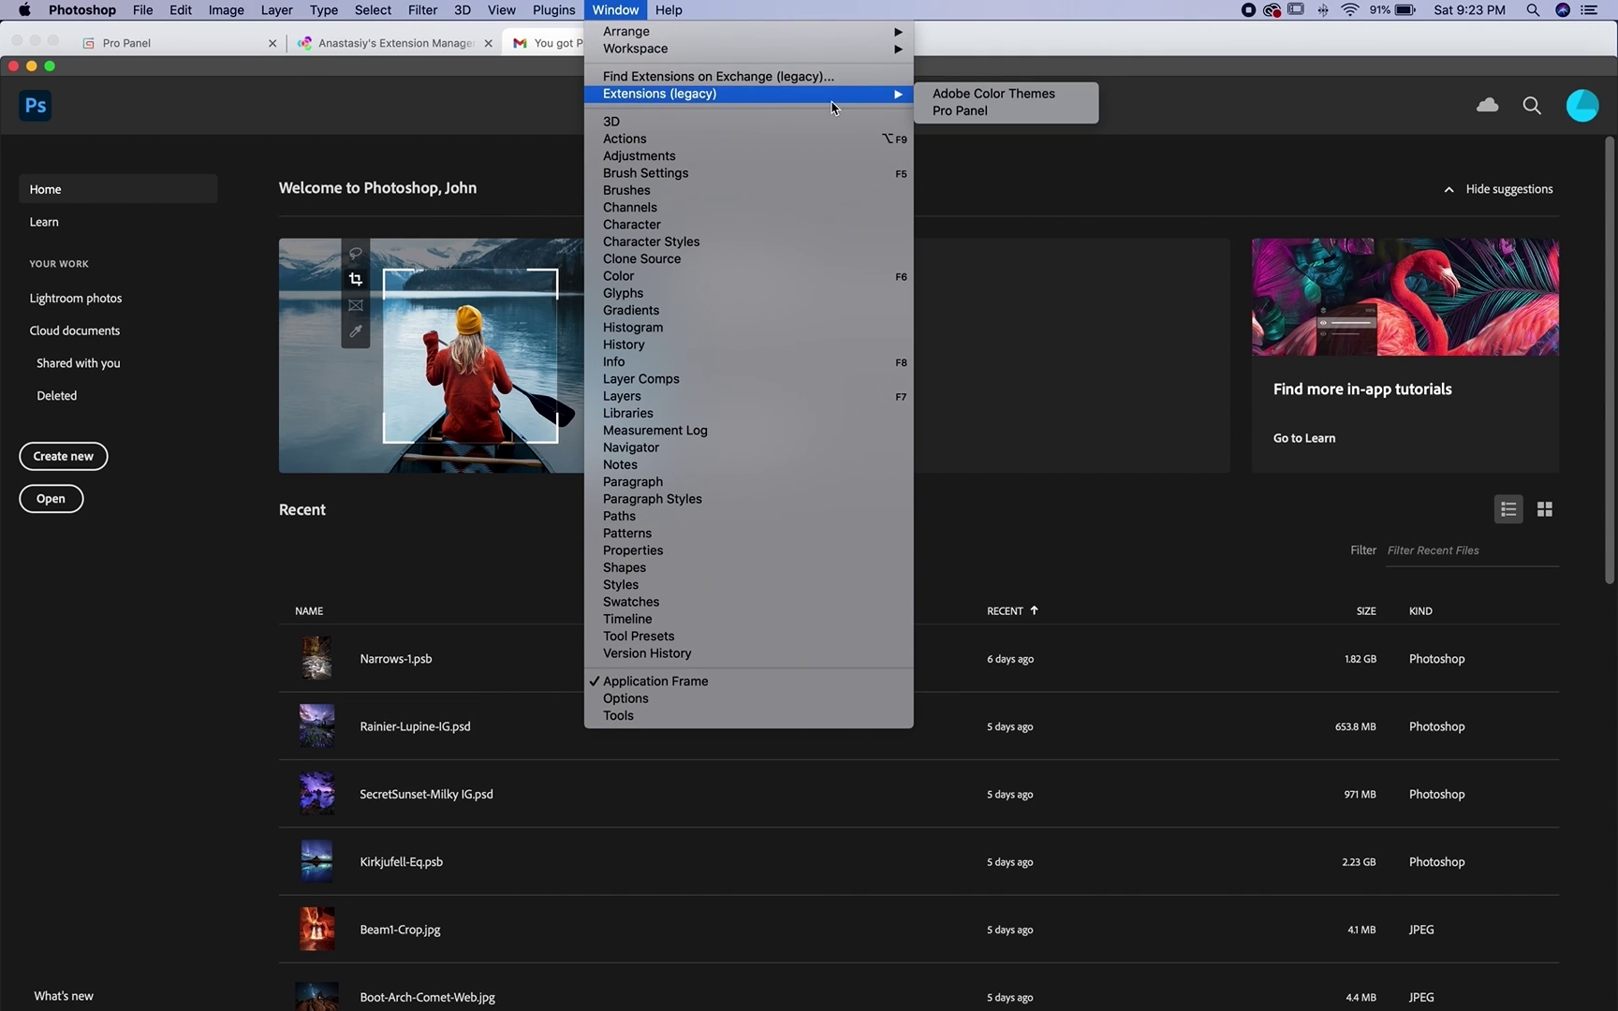
pyautogui.click(942, 111)
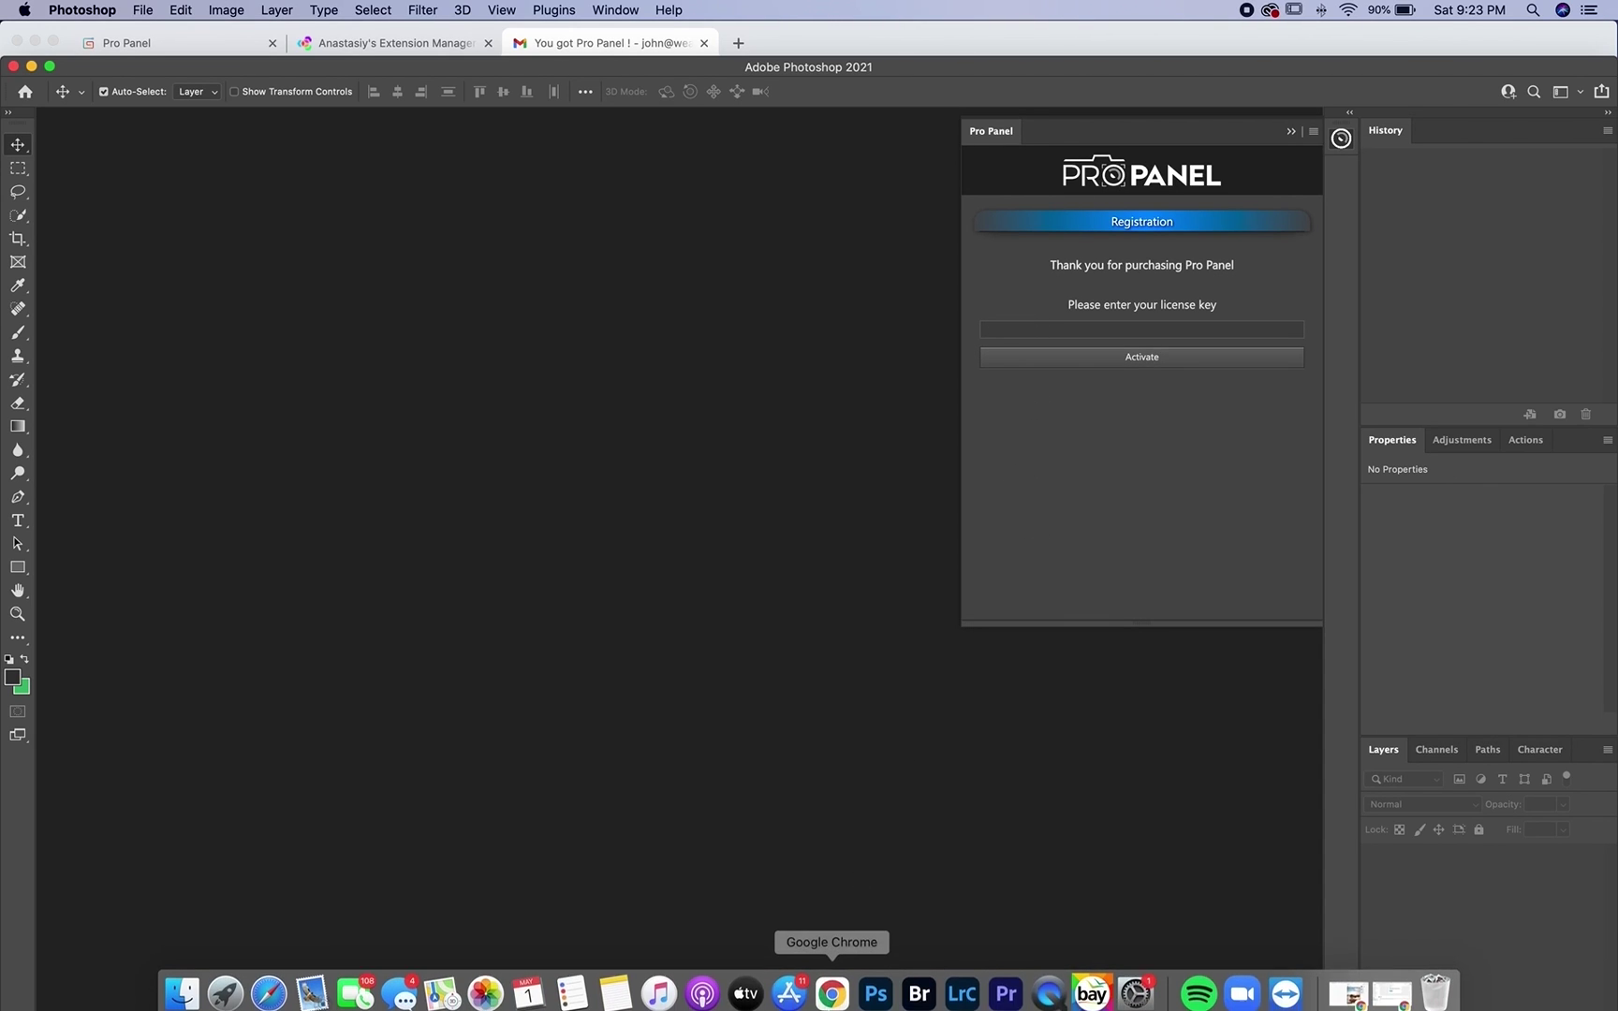
# Step: Copy the license key from the Gmail purchase email and paste it into Pro Panel's key field
pyautogui.click(831, 994)
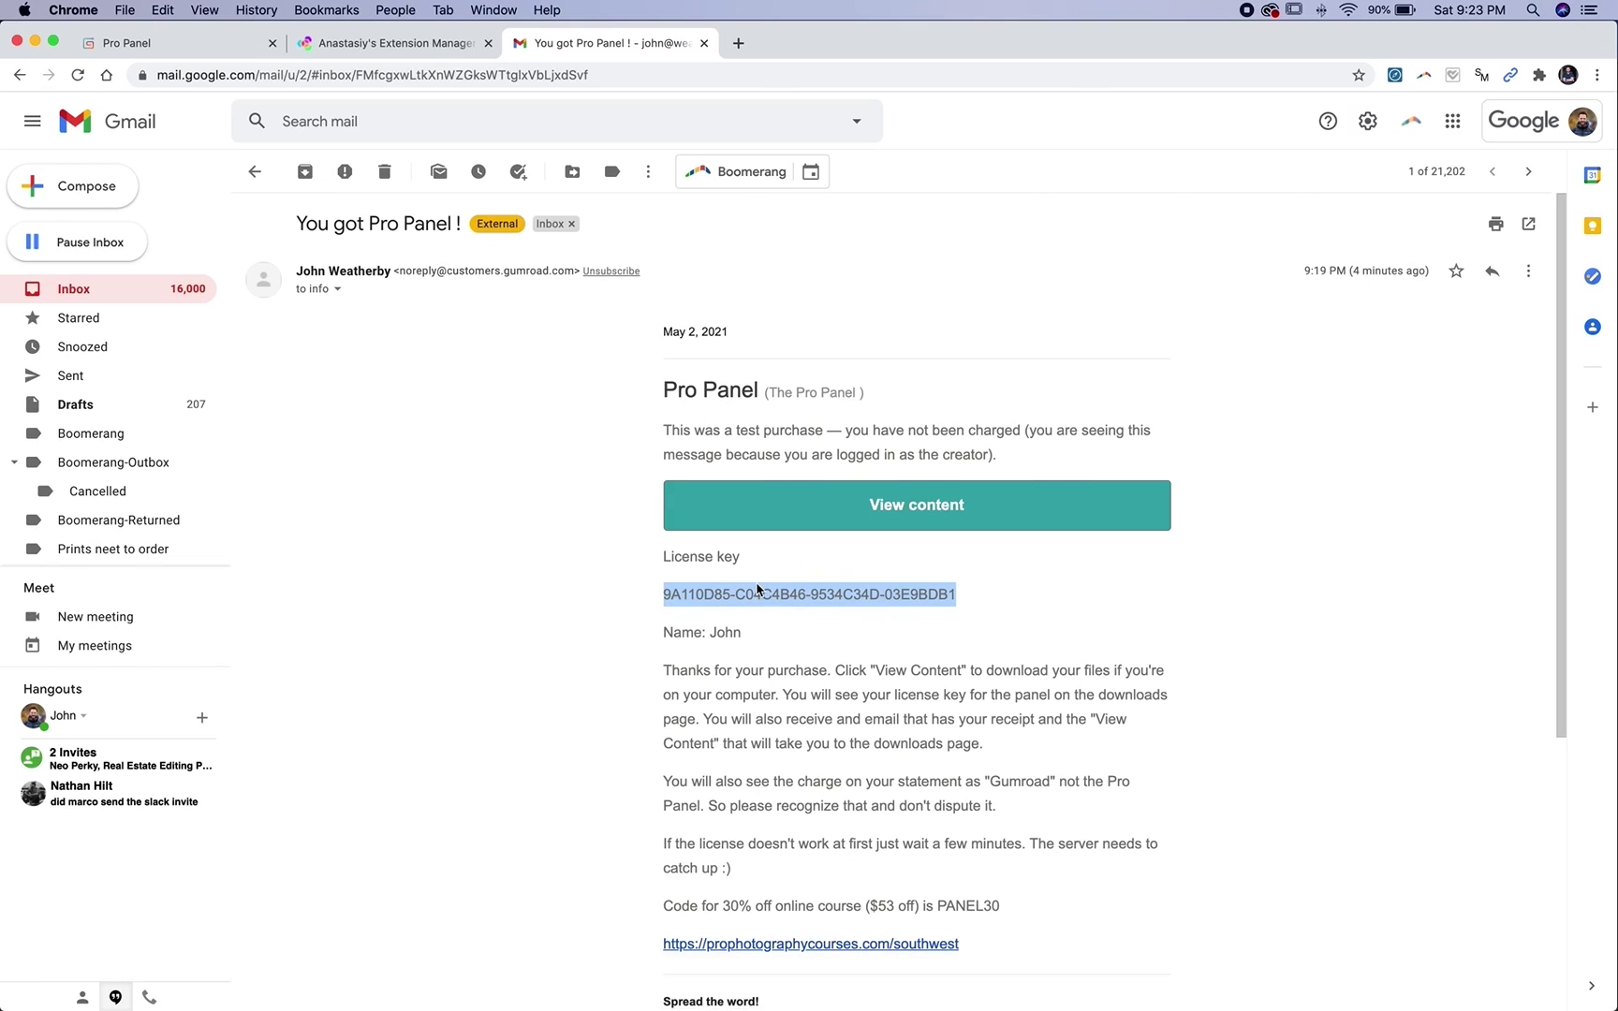
pyautogui.moveTo(970, 610); pyautogui.dragTo(640, 590)
pyautogui.moveTo(833, 1005)
pyautogui.click(876, 985)
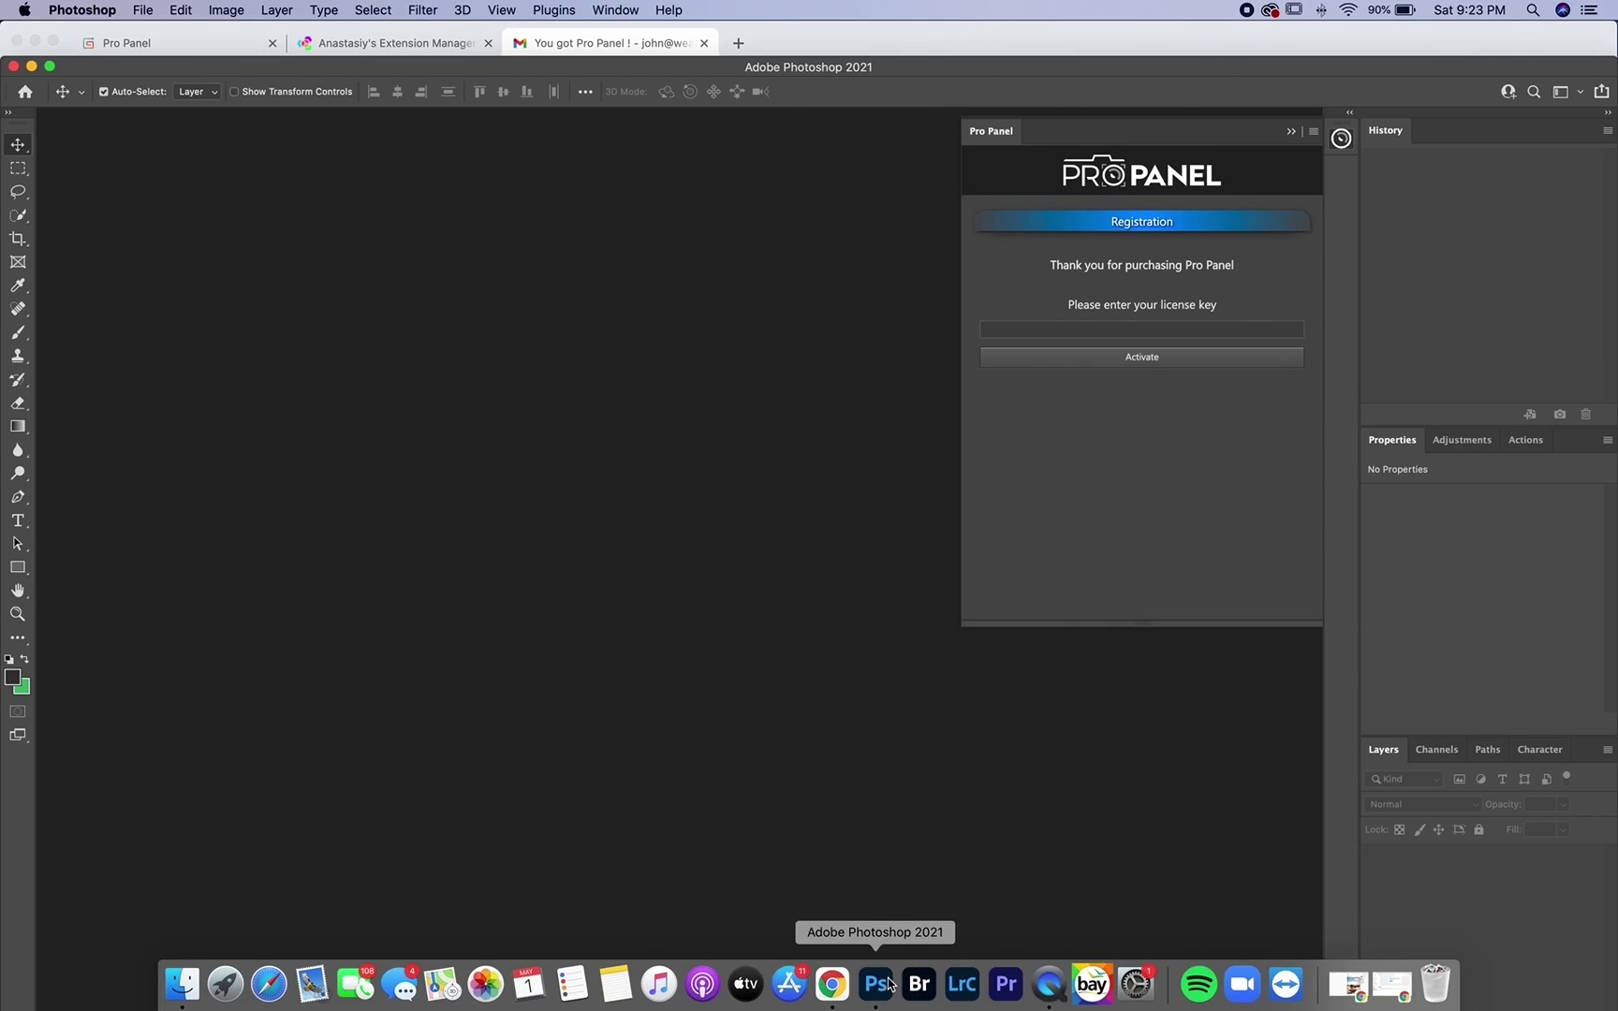
pyautogui.click(1101, 330)
pyautogui.press('super+v')
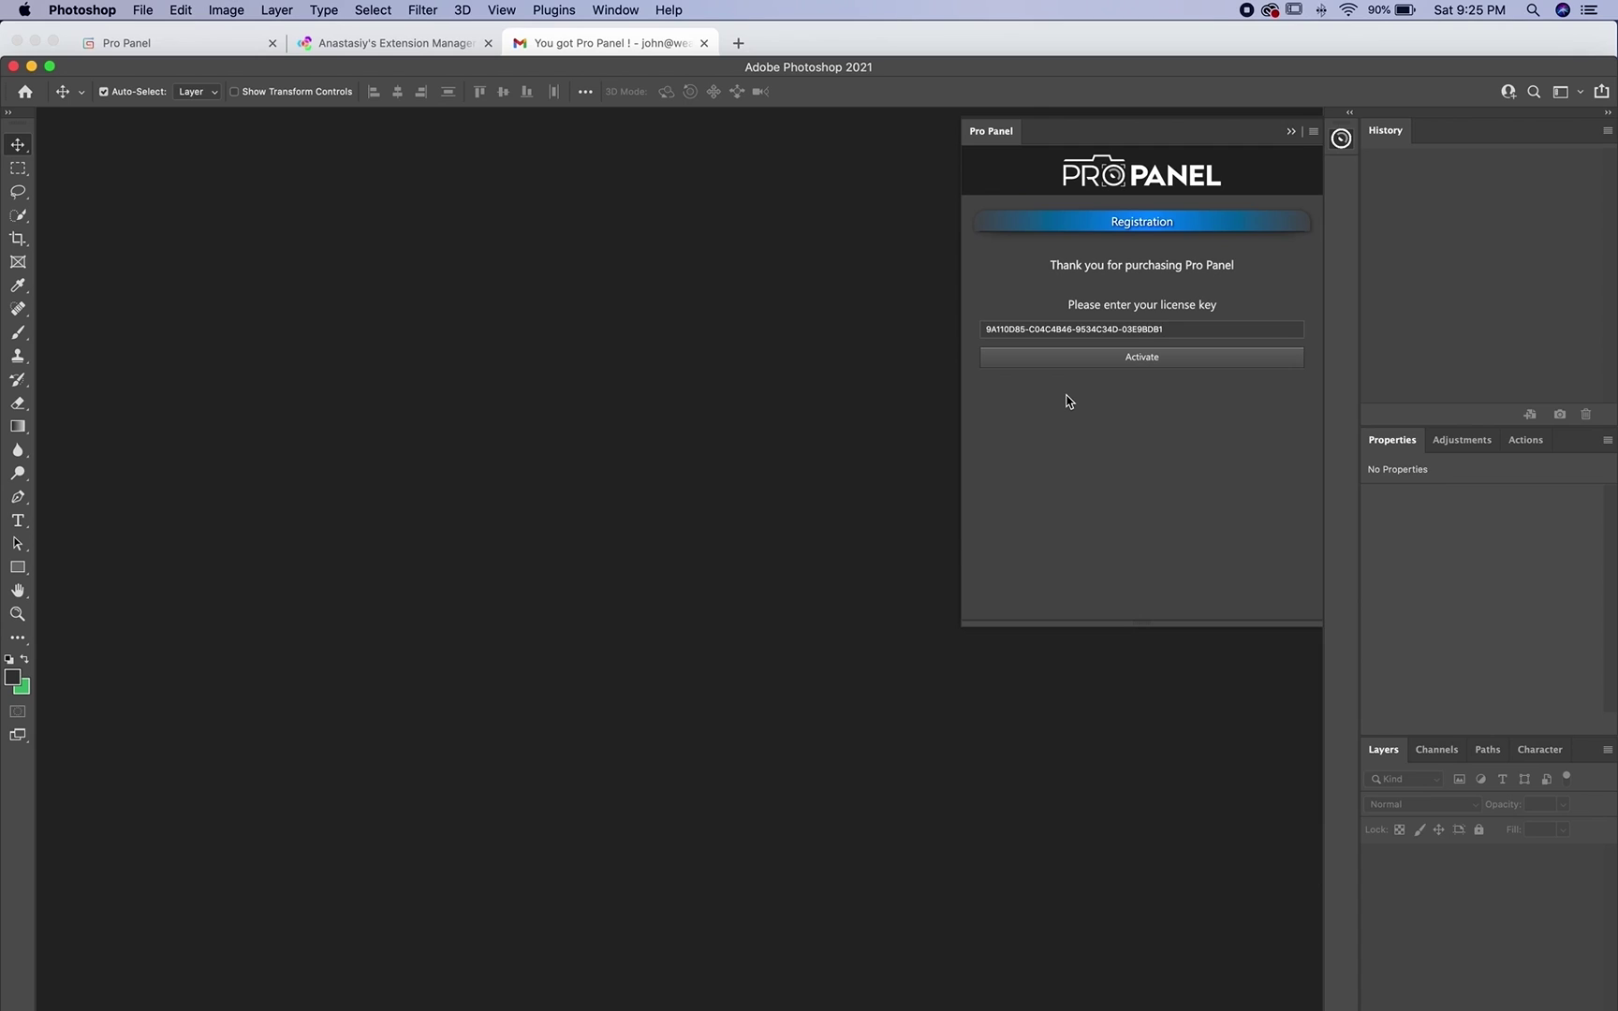
pyautogui.click(1314, 133)
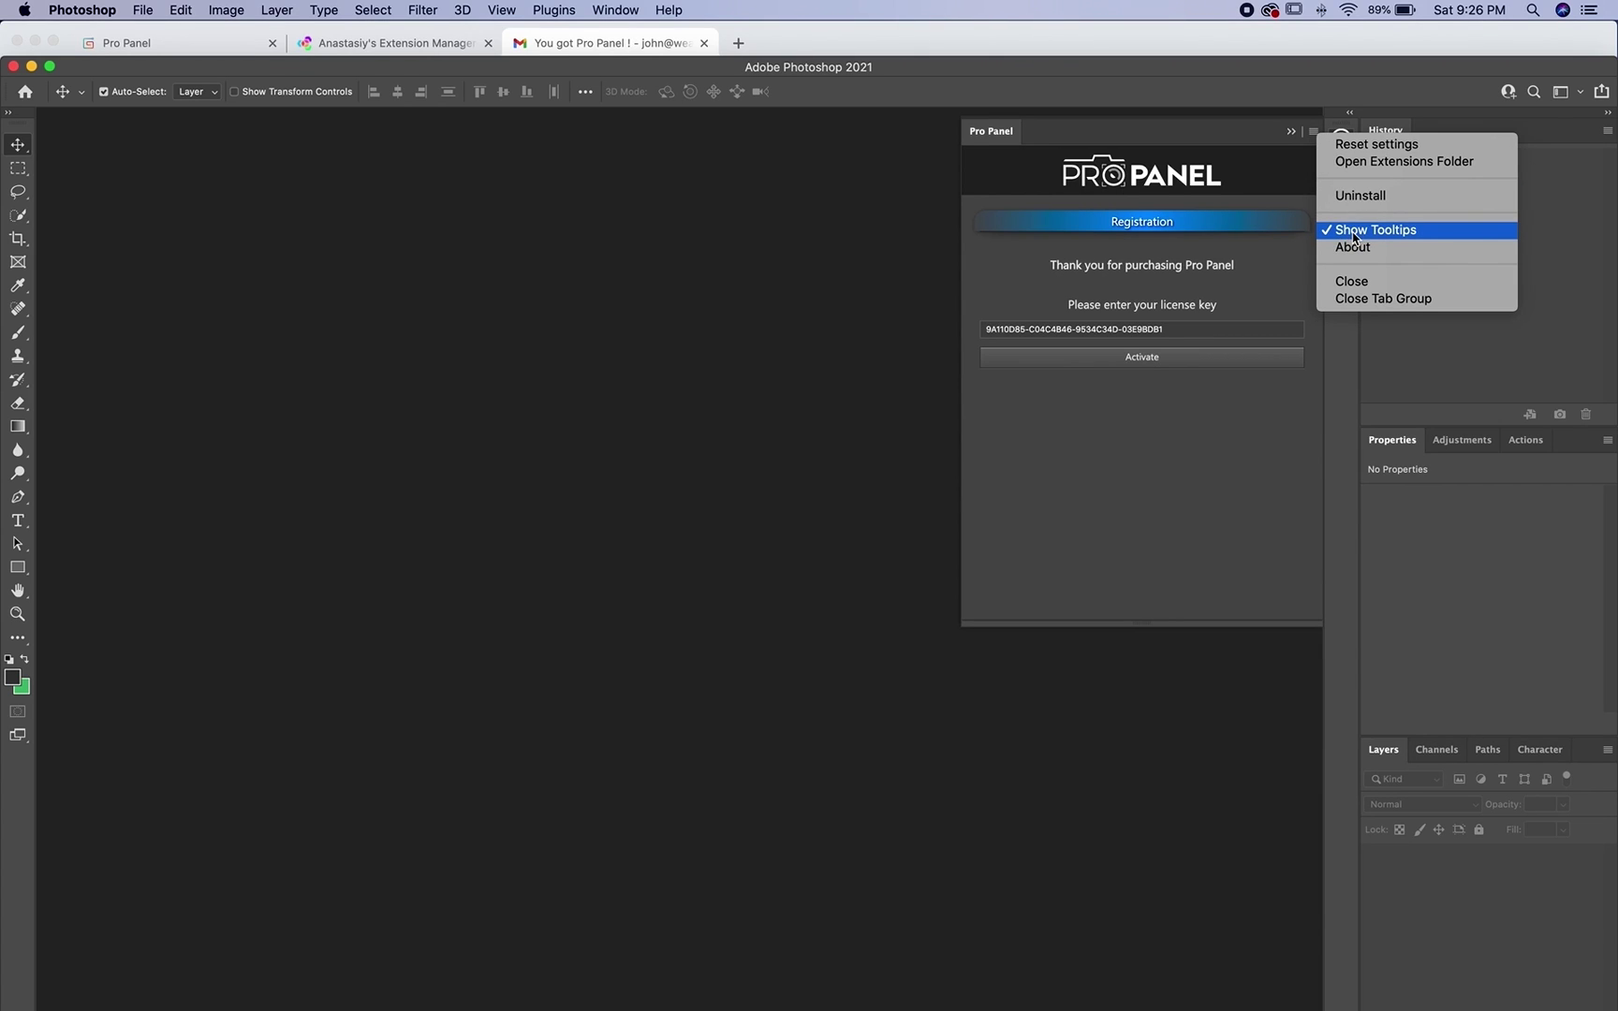
# Step: Choose Reset settings in Pro Panel's menu, drag its left edge narrower, then collapse the panel
pyautogui.click(1355, 146)
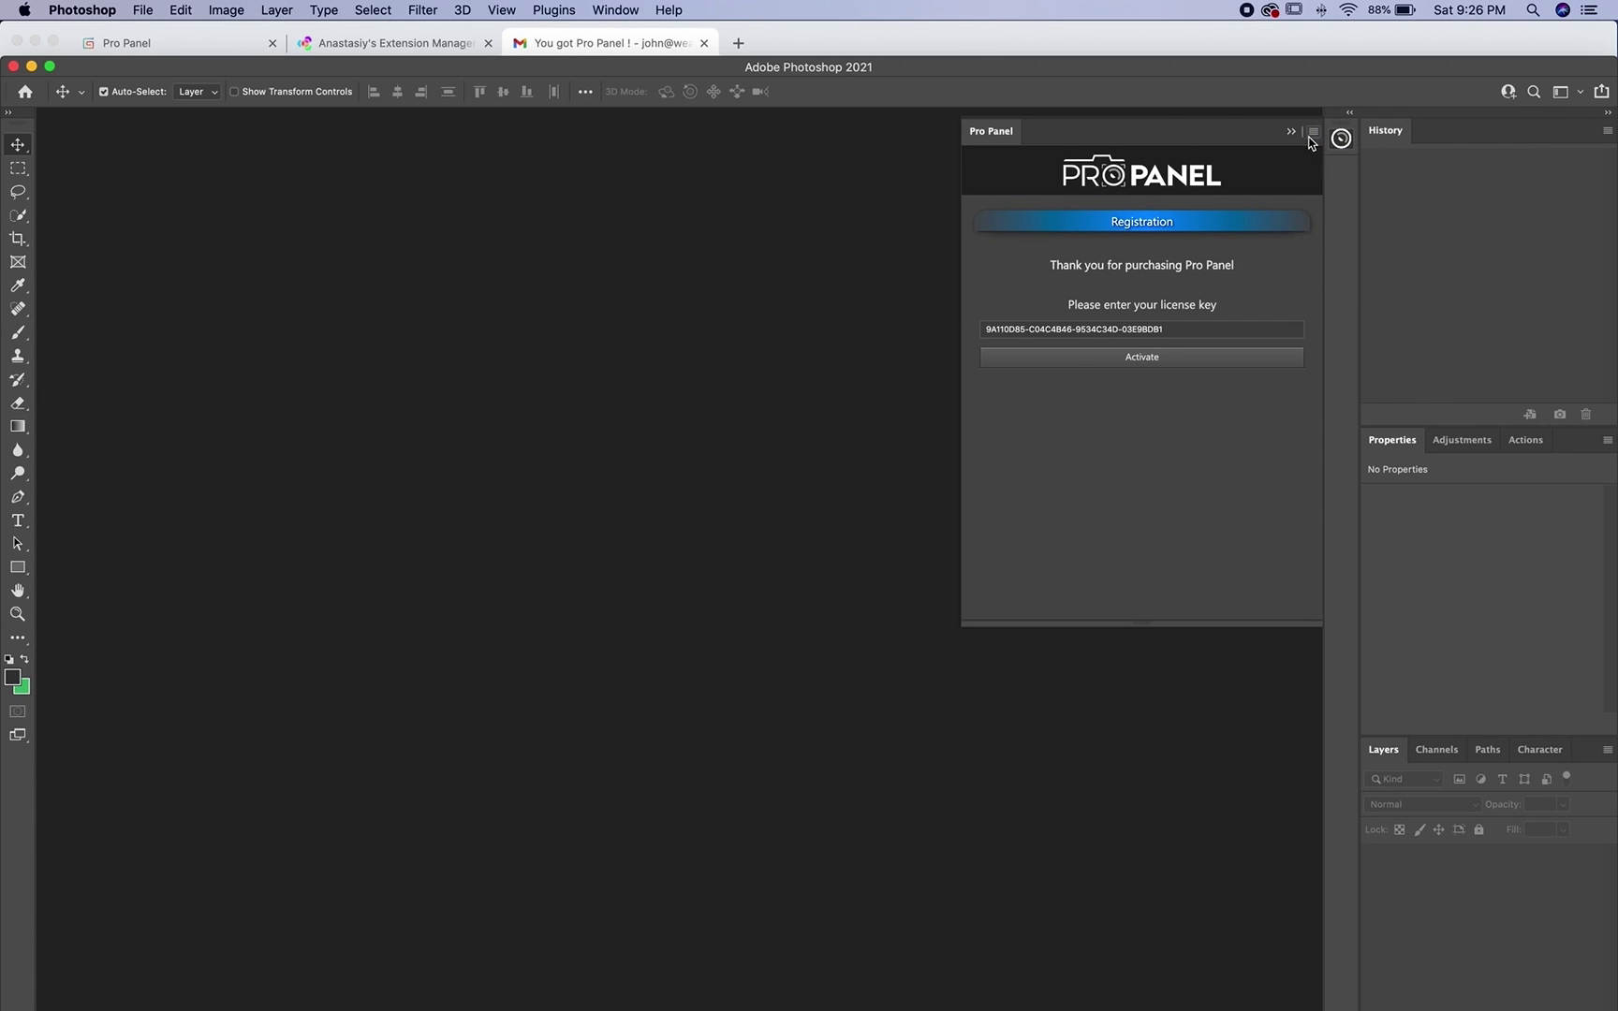
pyautogui.moveTo(960, 309); pyautogui.dragTo(1097, 312)
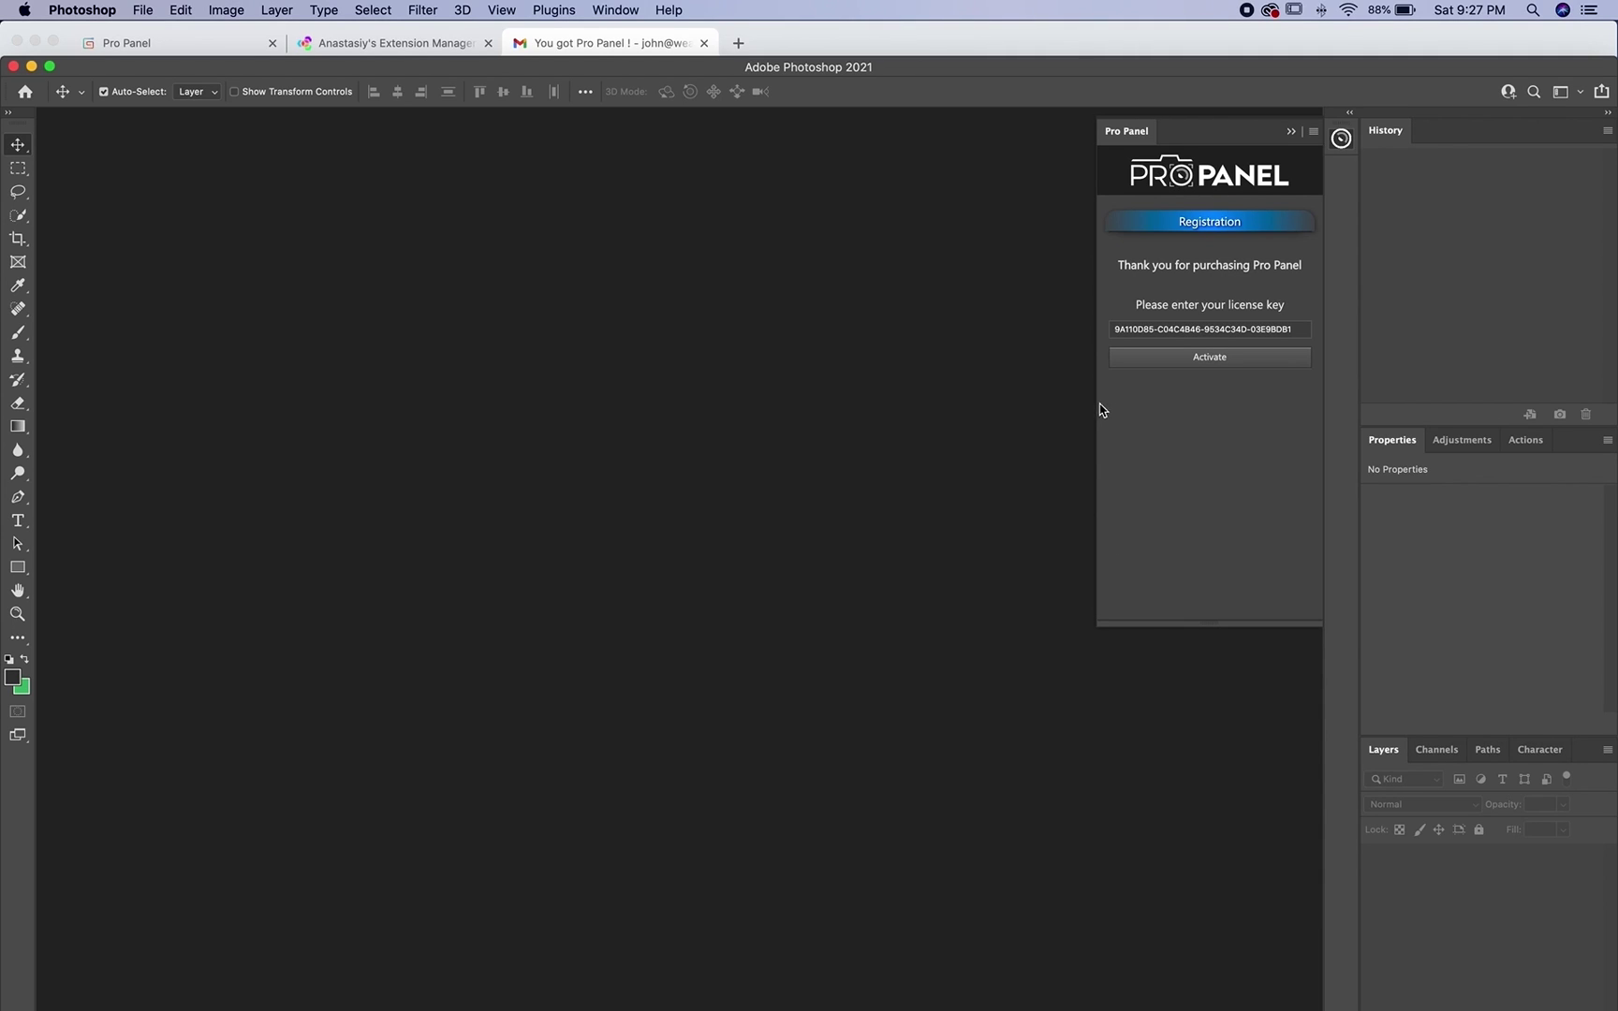
pyautogui.click(1349, 140)
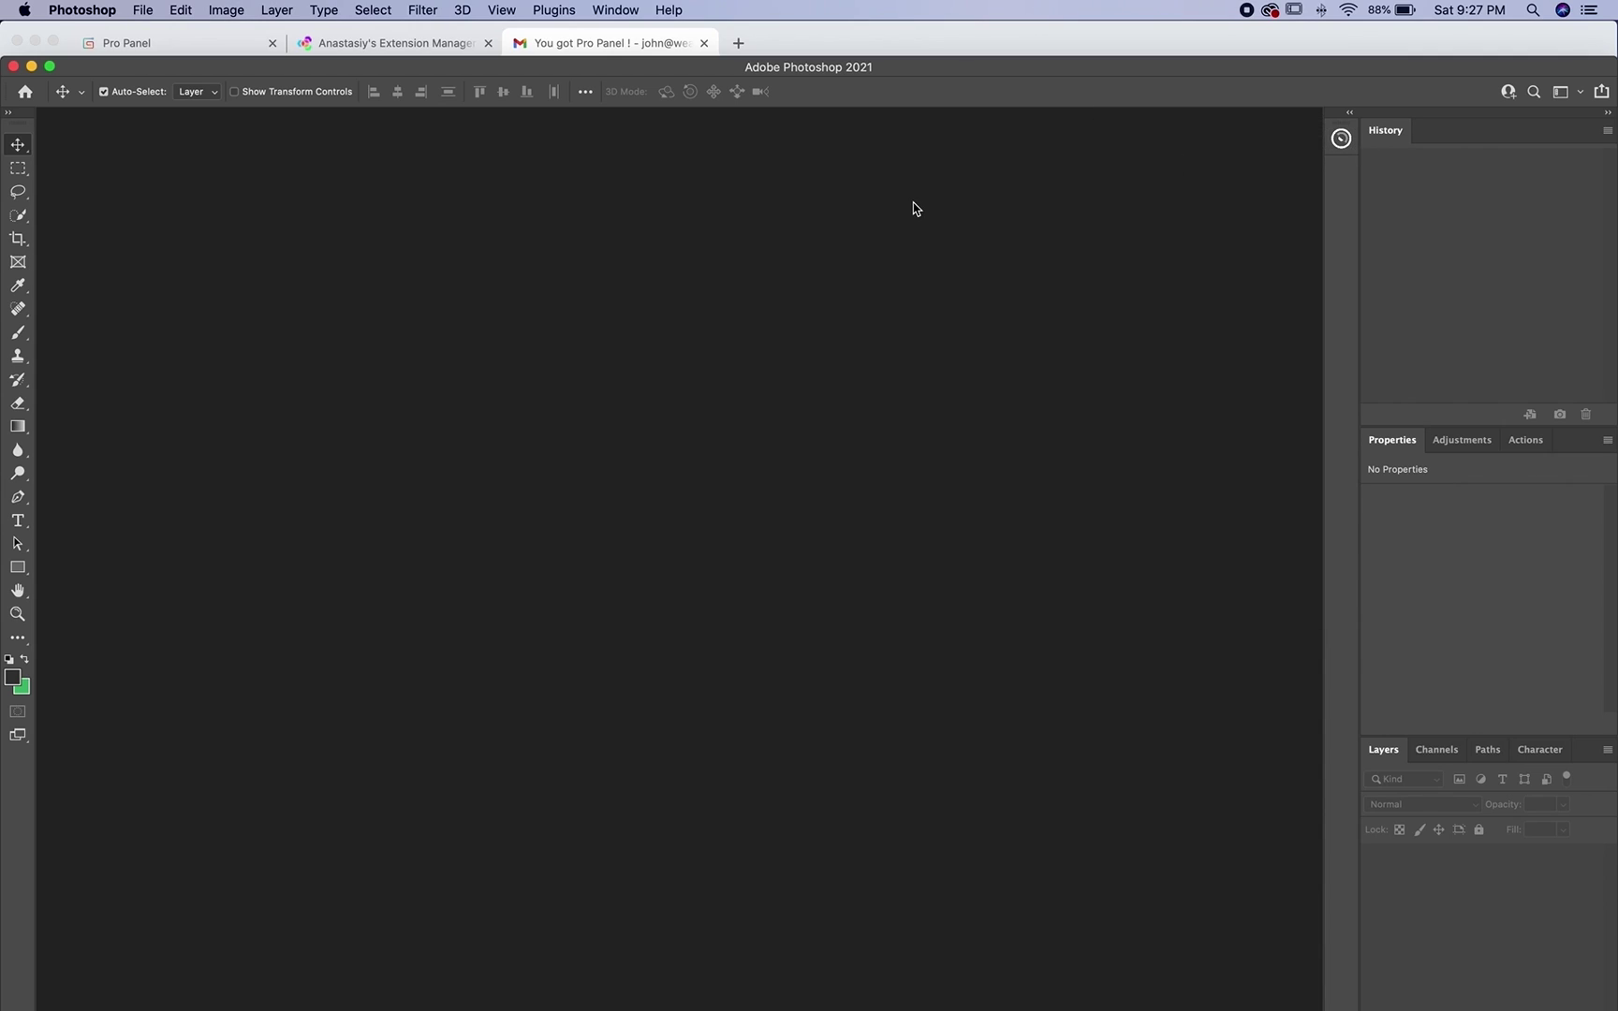
# Step: Open the ProPanel Manual-Auto installer folder and drag its installer .jsx script onto Photoshop
pyautogui.click(109, 11)
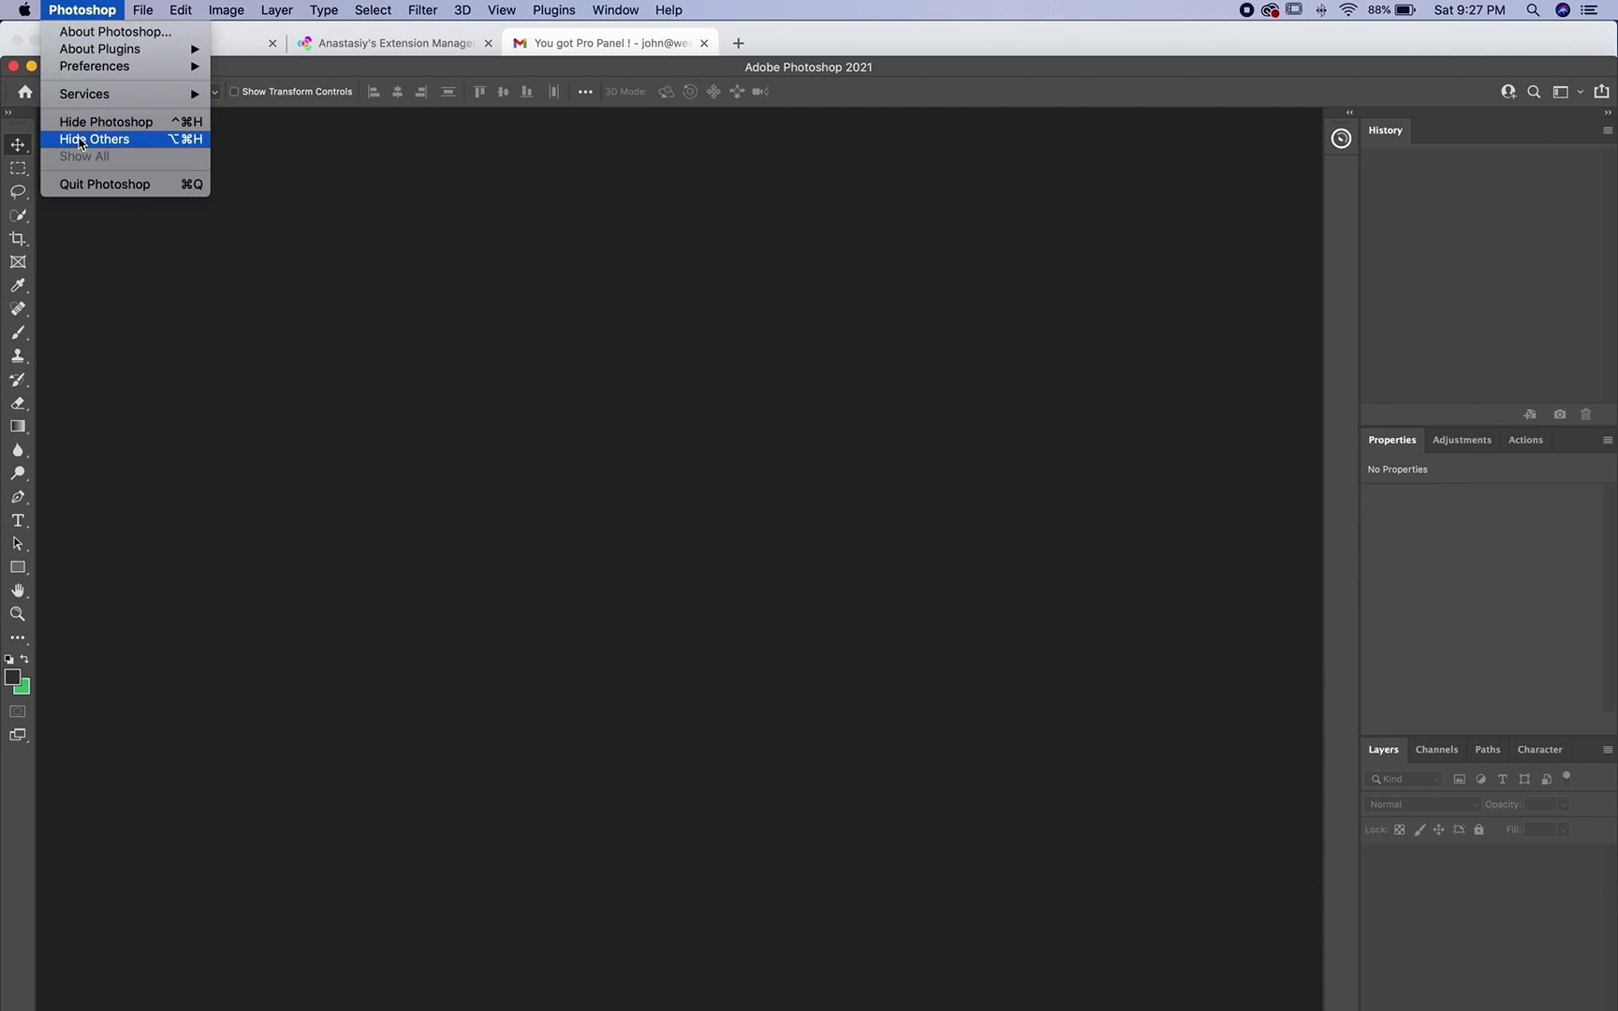
pyautogui.click(391, 242)
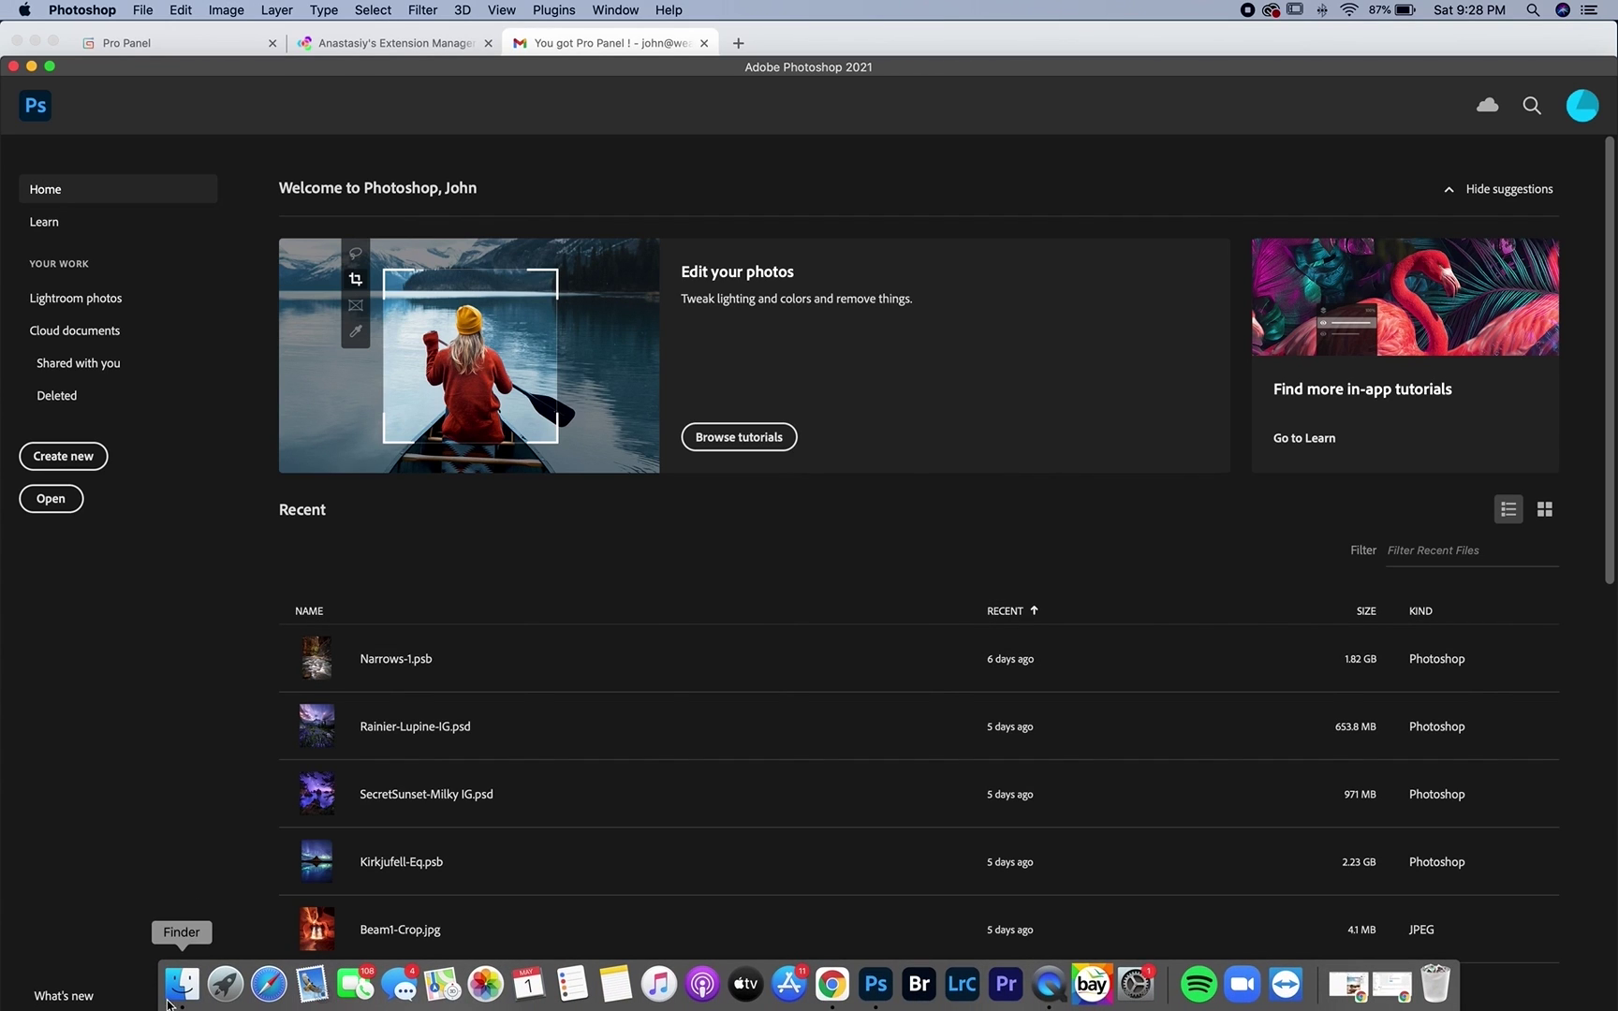
pyautogui.click(181, 983)
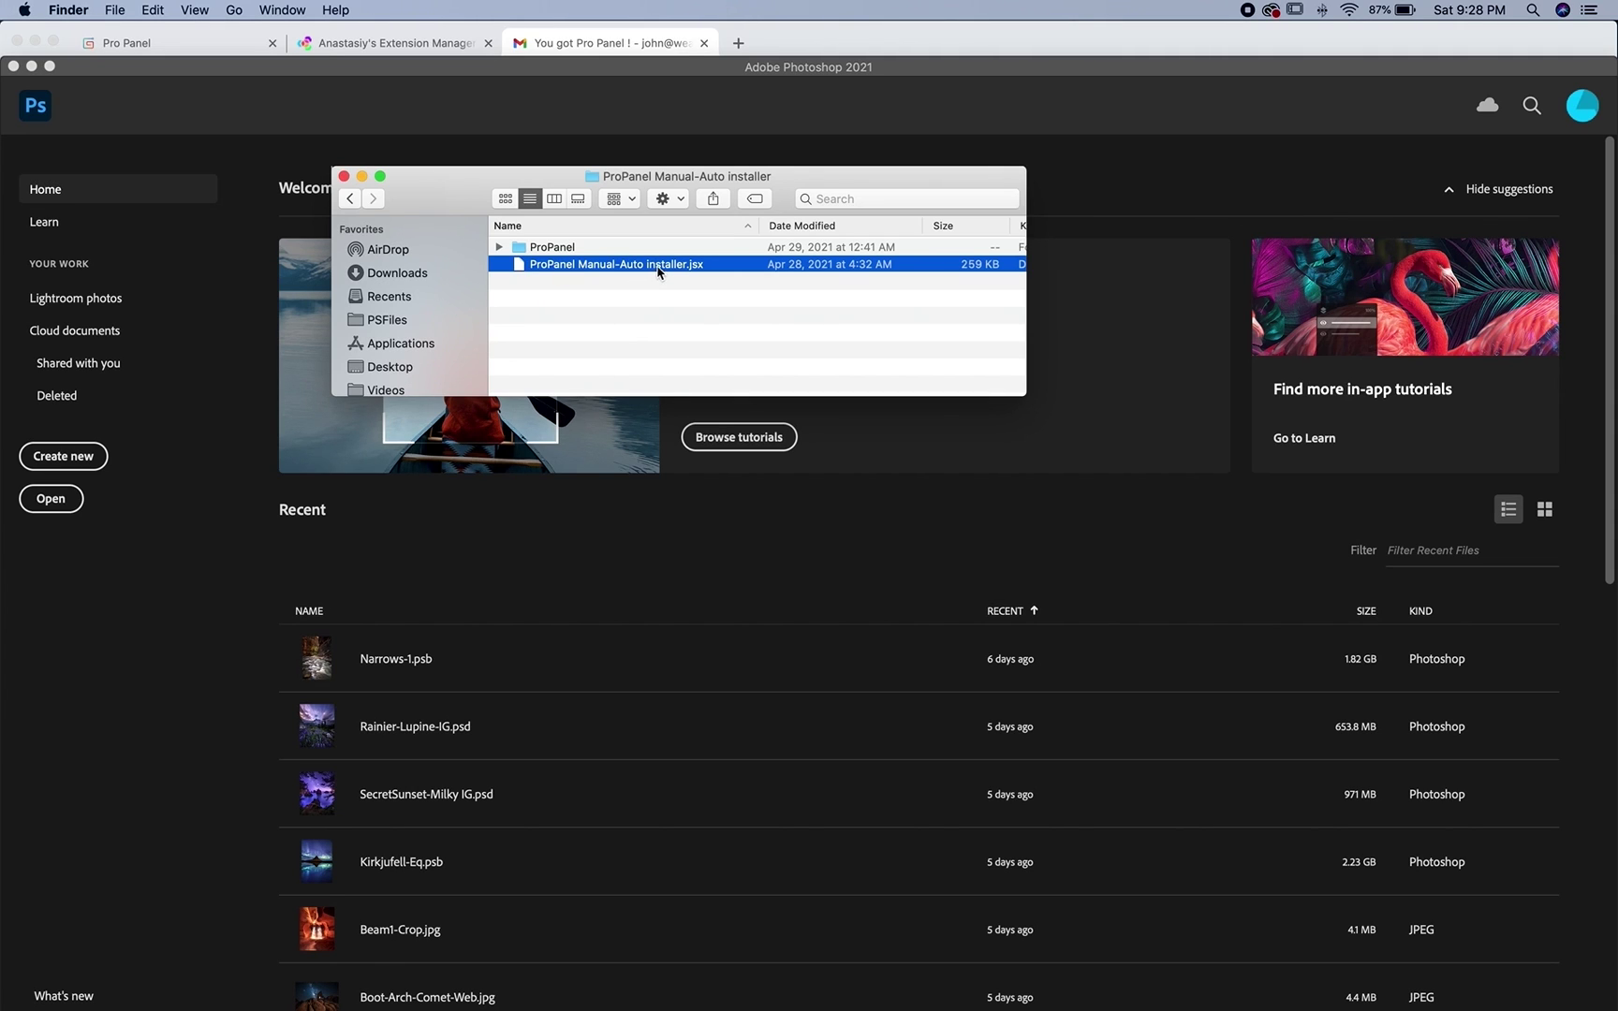
pyautogui.moveTo(658, 271); pyautogui.dragTo(905, 106)
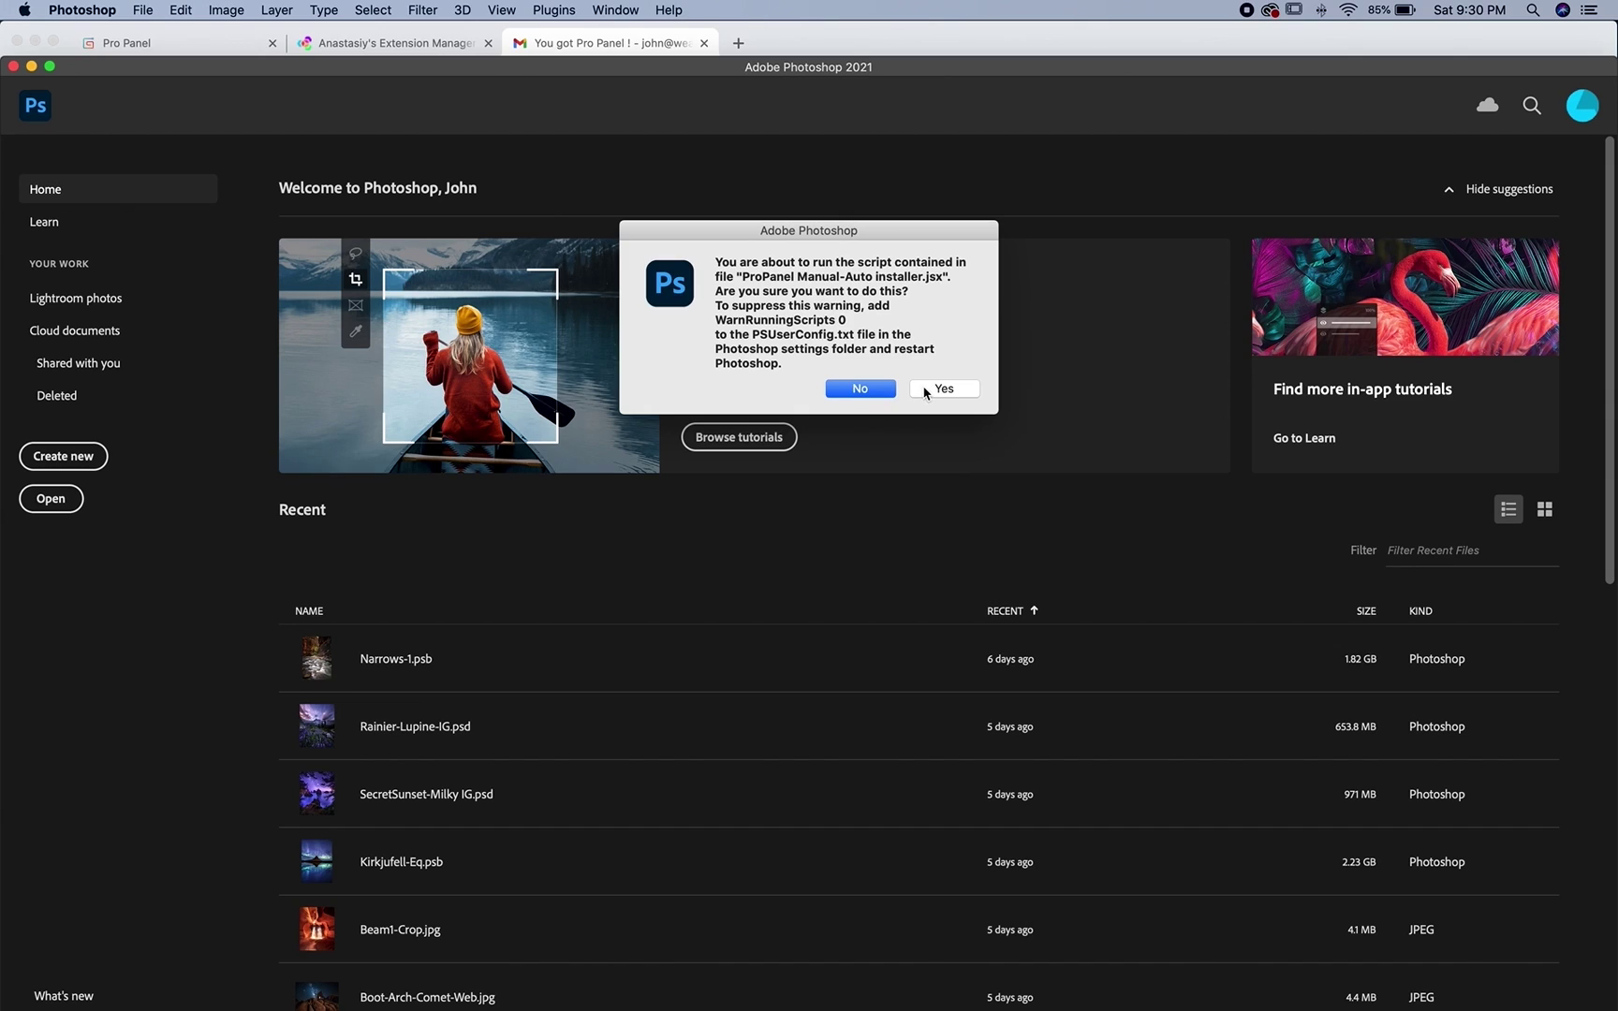
# Step: Confirm running the ProPanel installer script and open the extensions folders
pyautogui.click(944, 388)
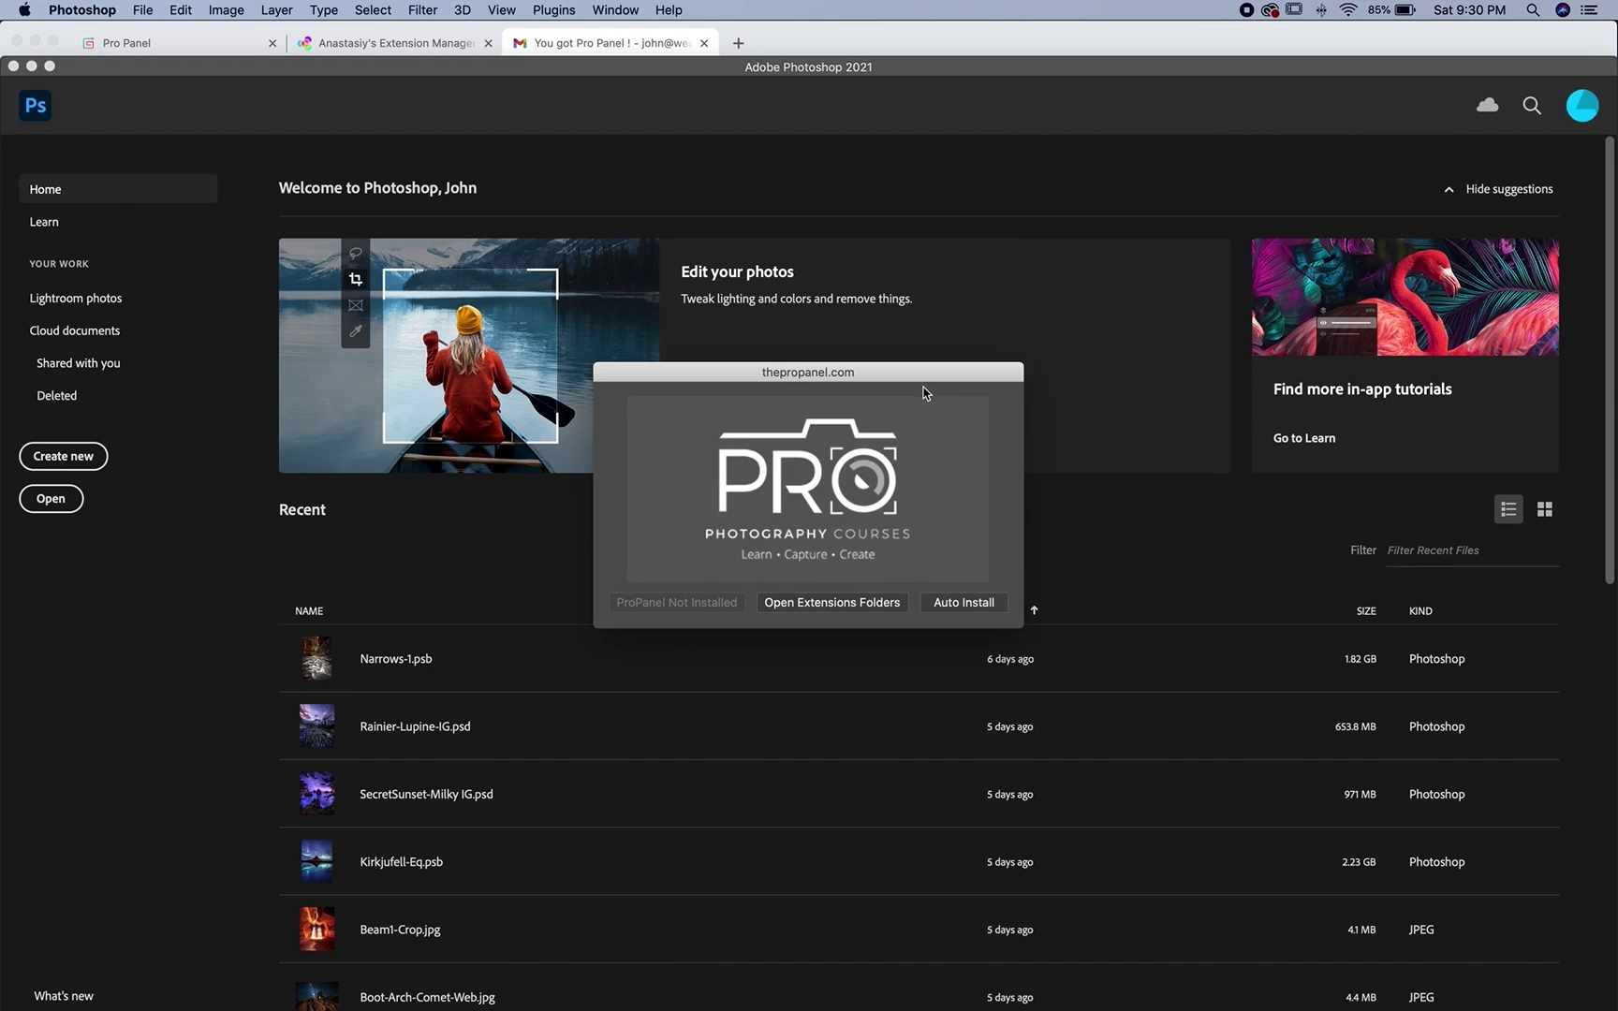
pyautogui.click(823, 604)
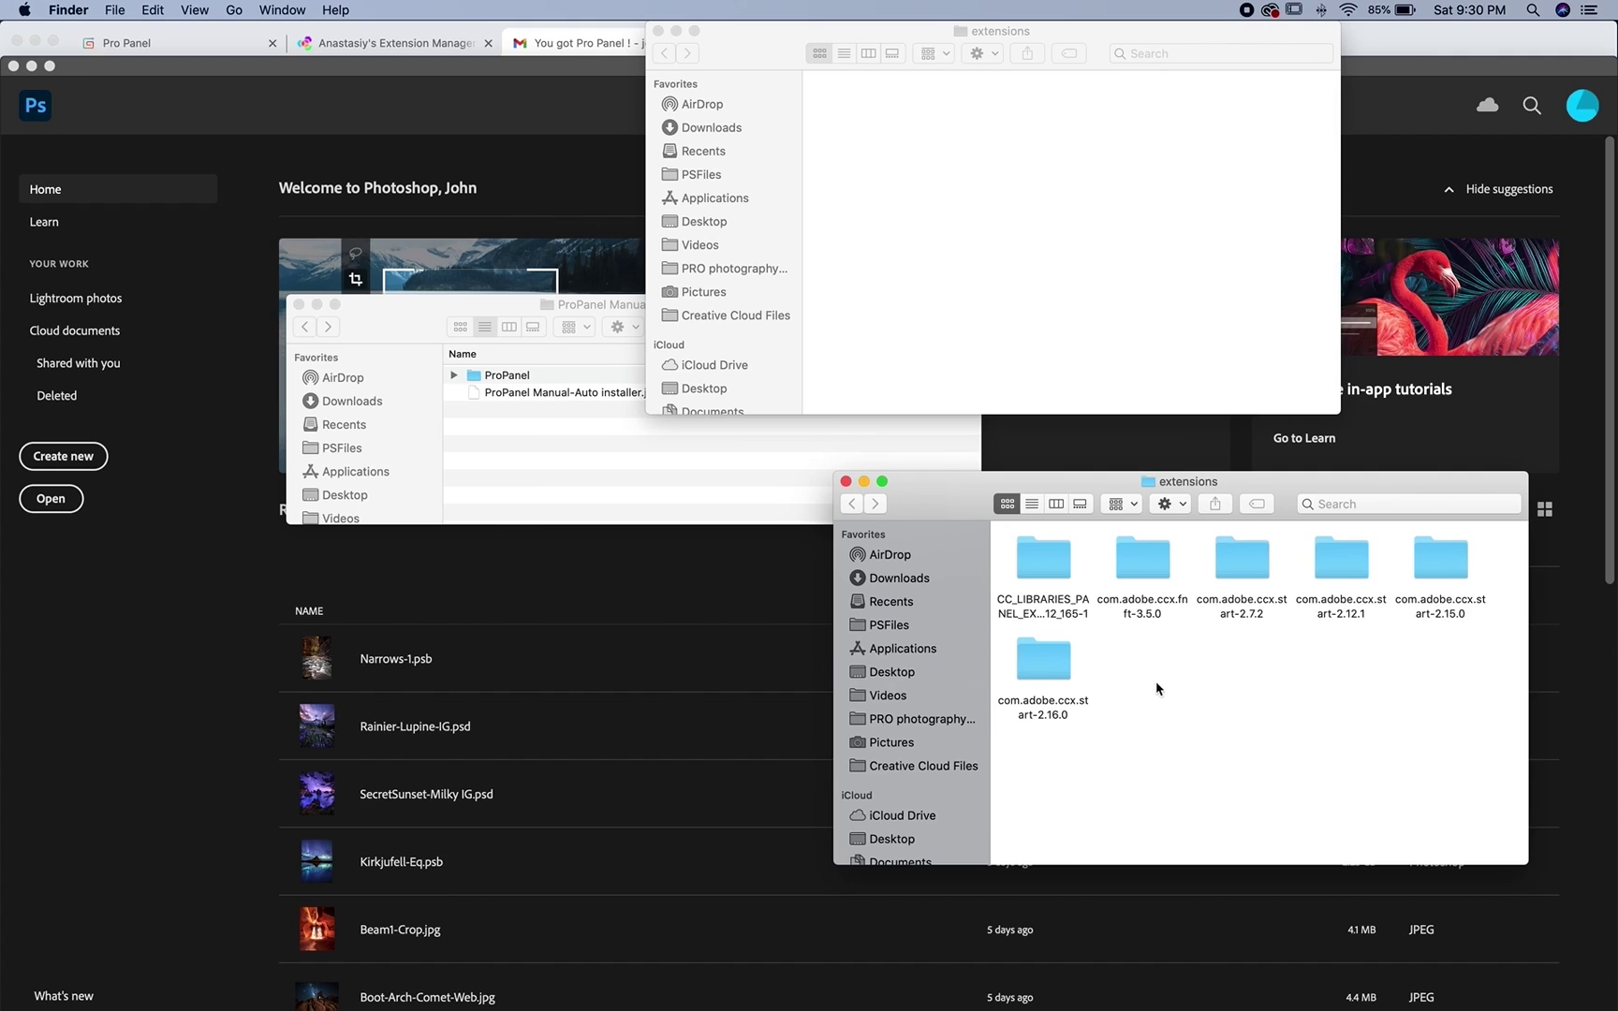
# Step: Copy the ProPanel folder and paste it into the extensions folder, authorizing with the password
pyautogui.rightClick(521, 380)
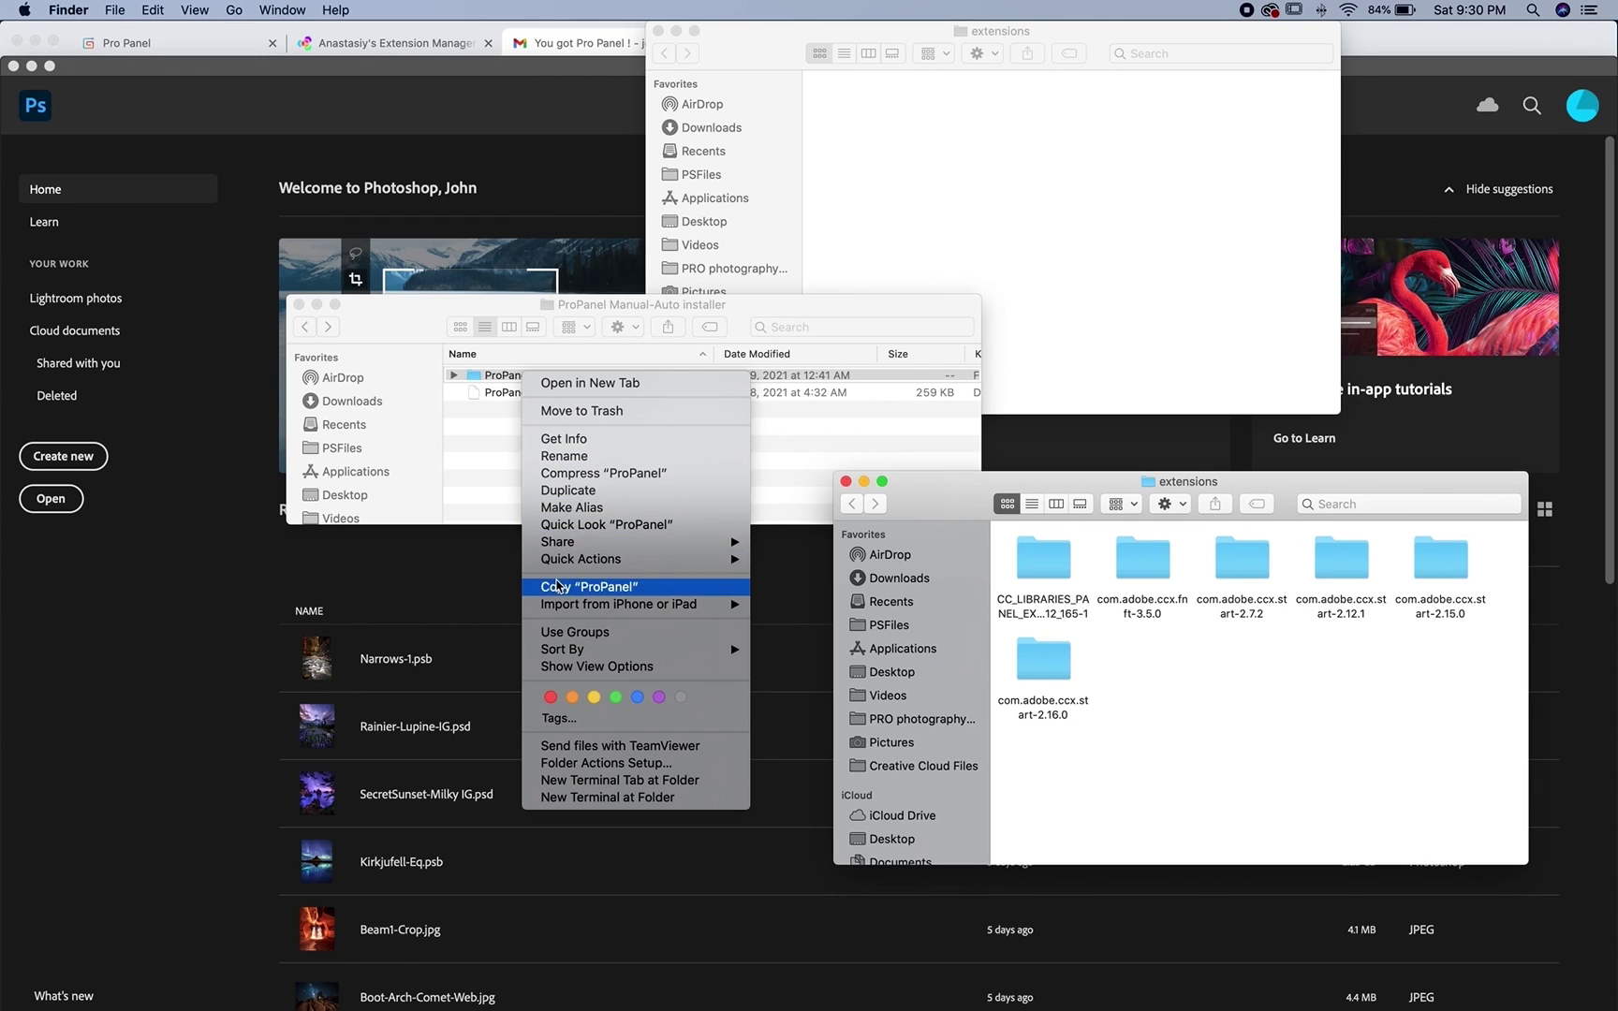
pyautogui.click(556, 587)
pyautogui.rightClick(1133, 672)
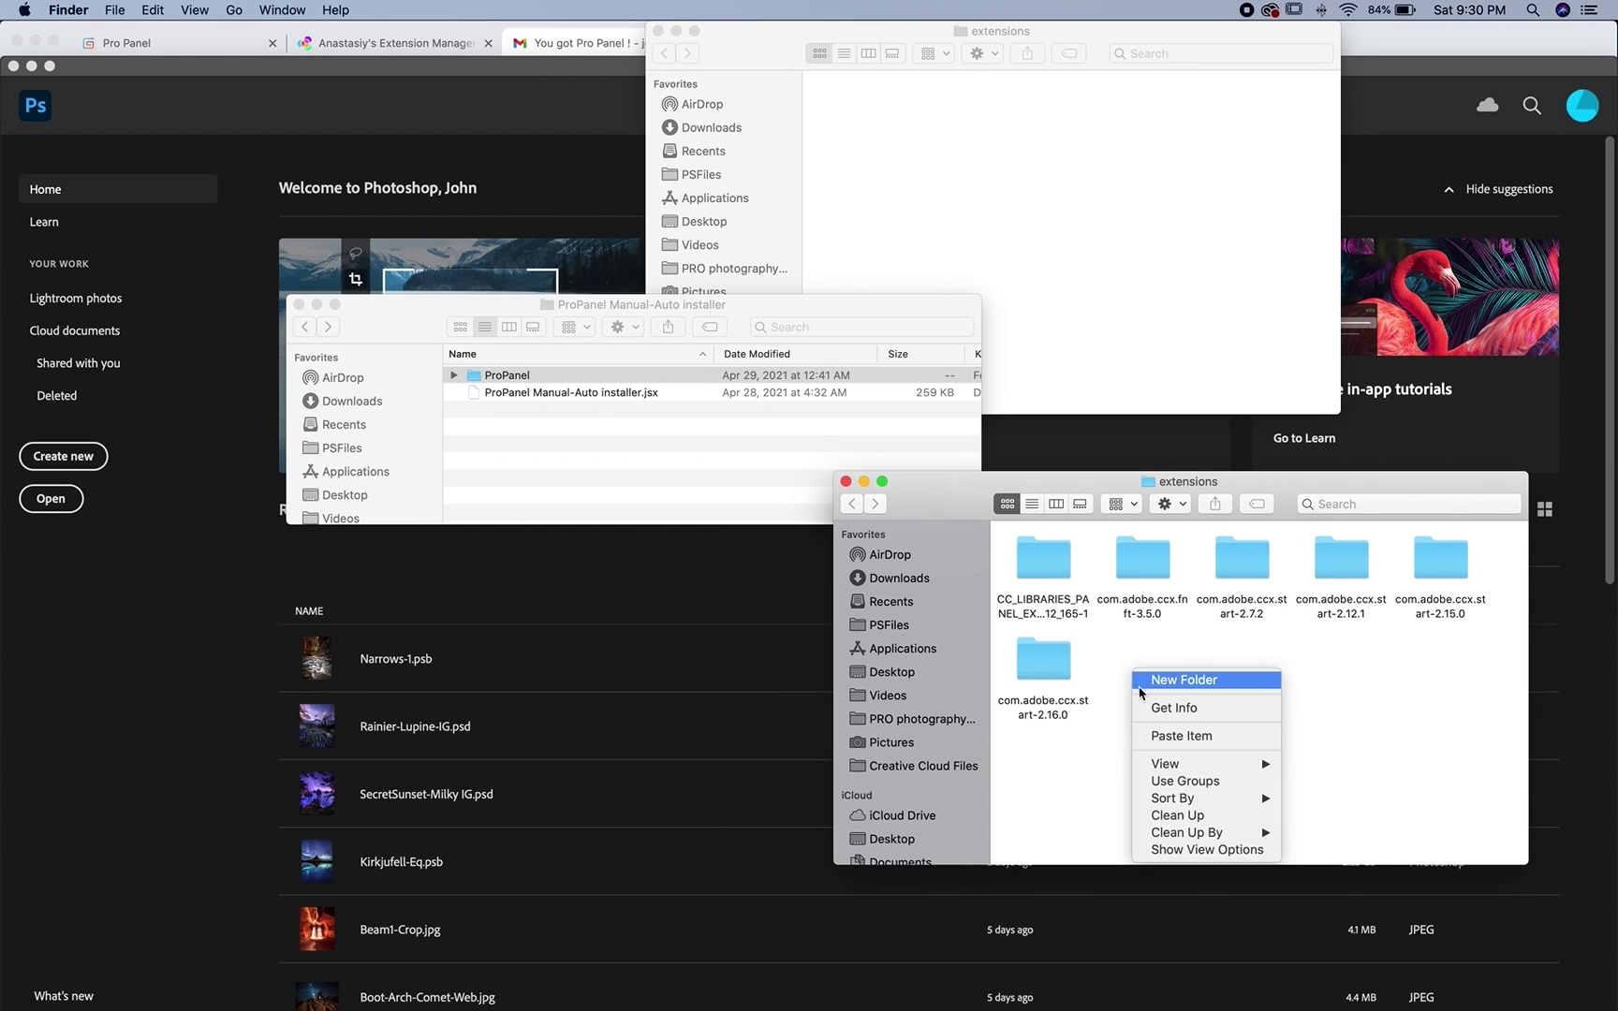
pyautogui.click(1158, 737)
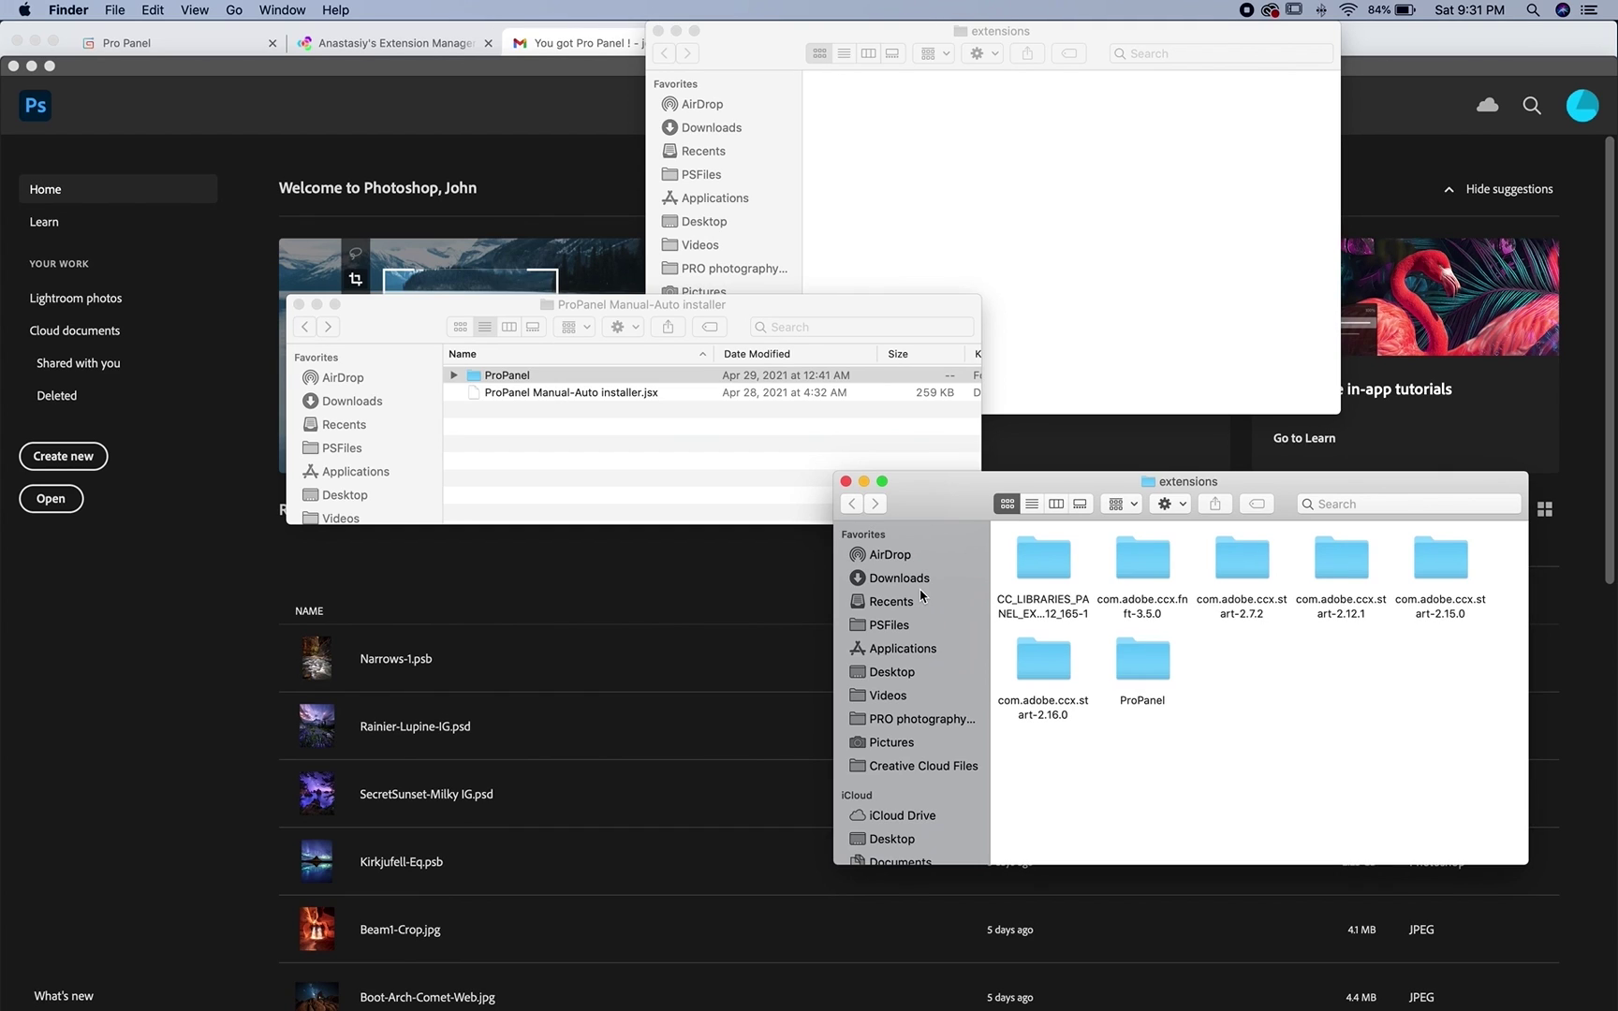
# Step: Quit Photoshop and relaunch it from the Dock so the extension loads
pyautogui.click(805, 562)
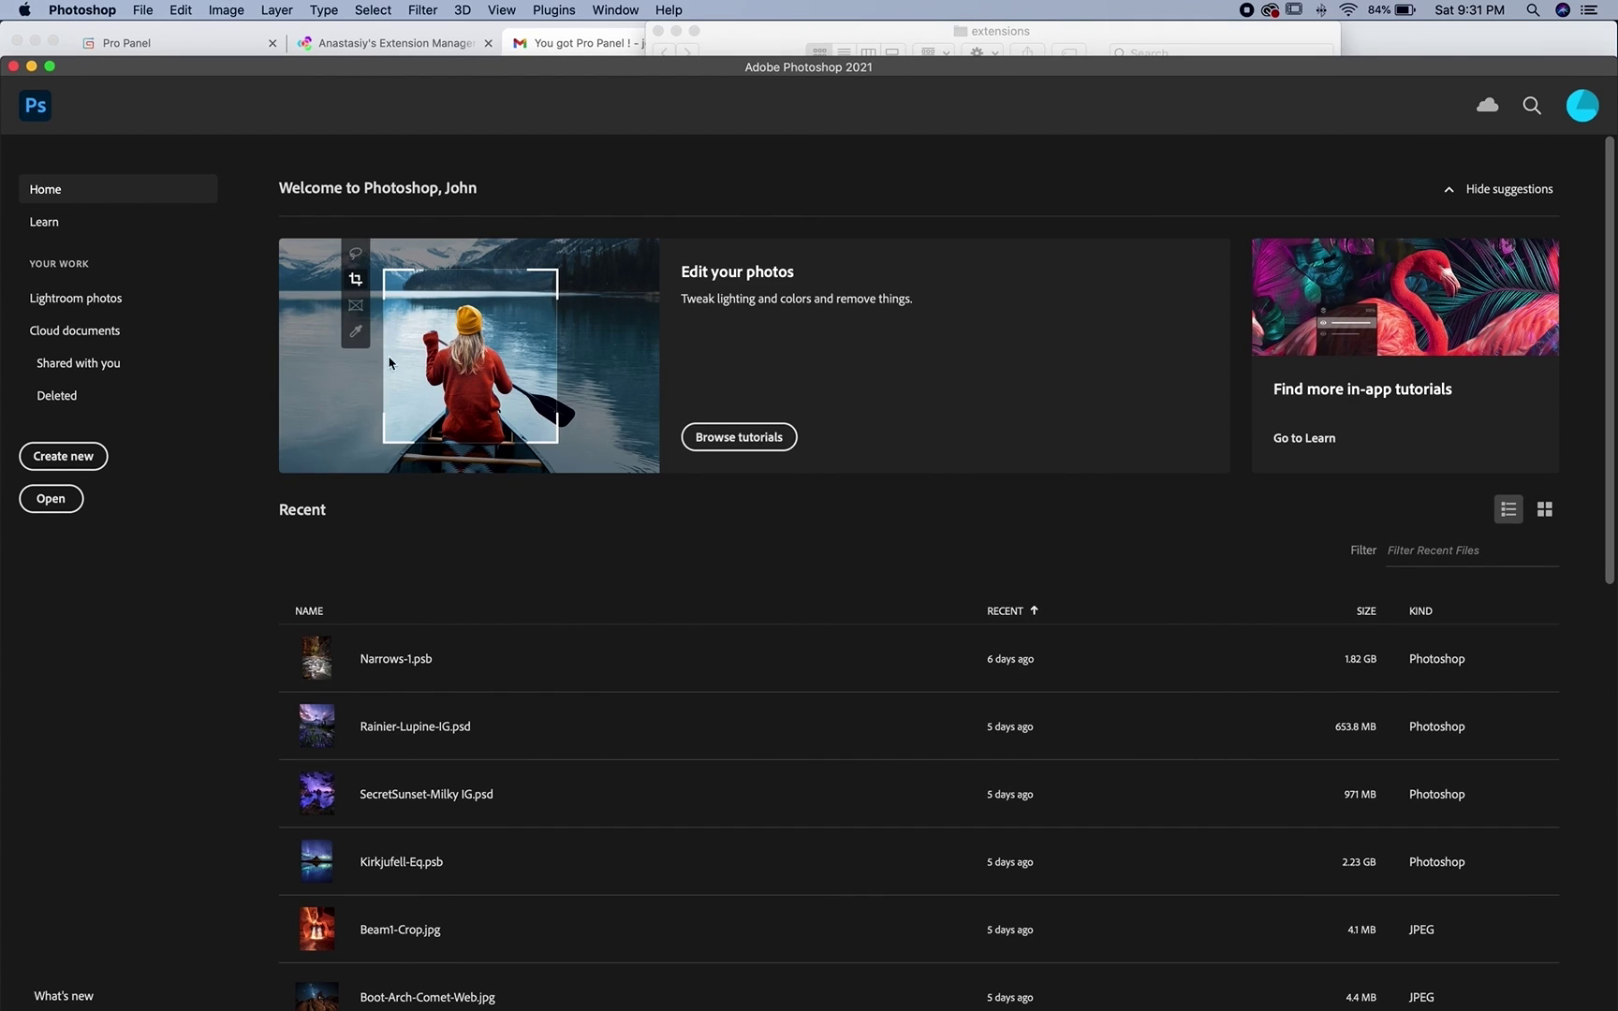
pyautogui.click(106, 15)
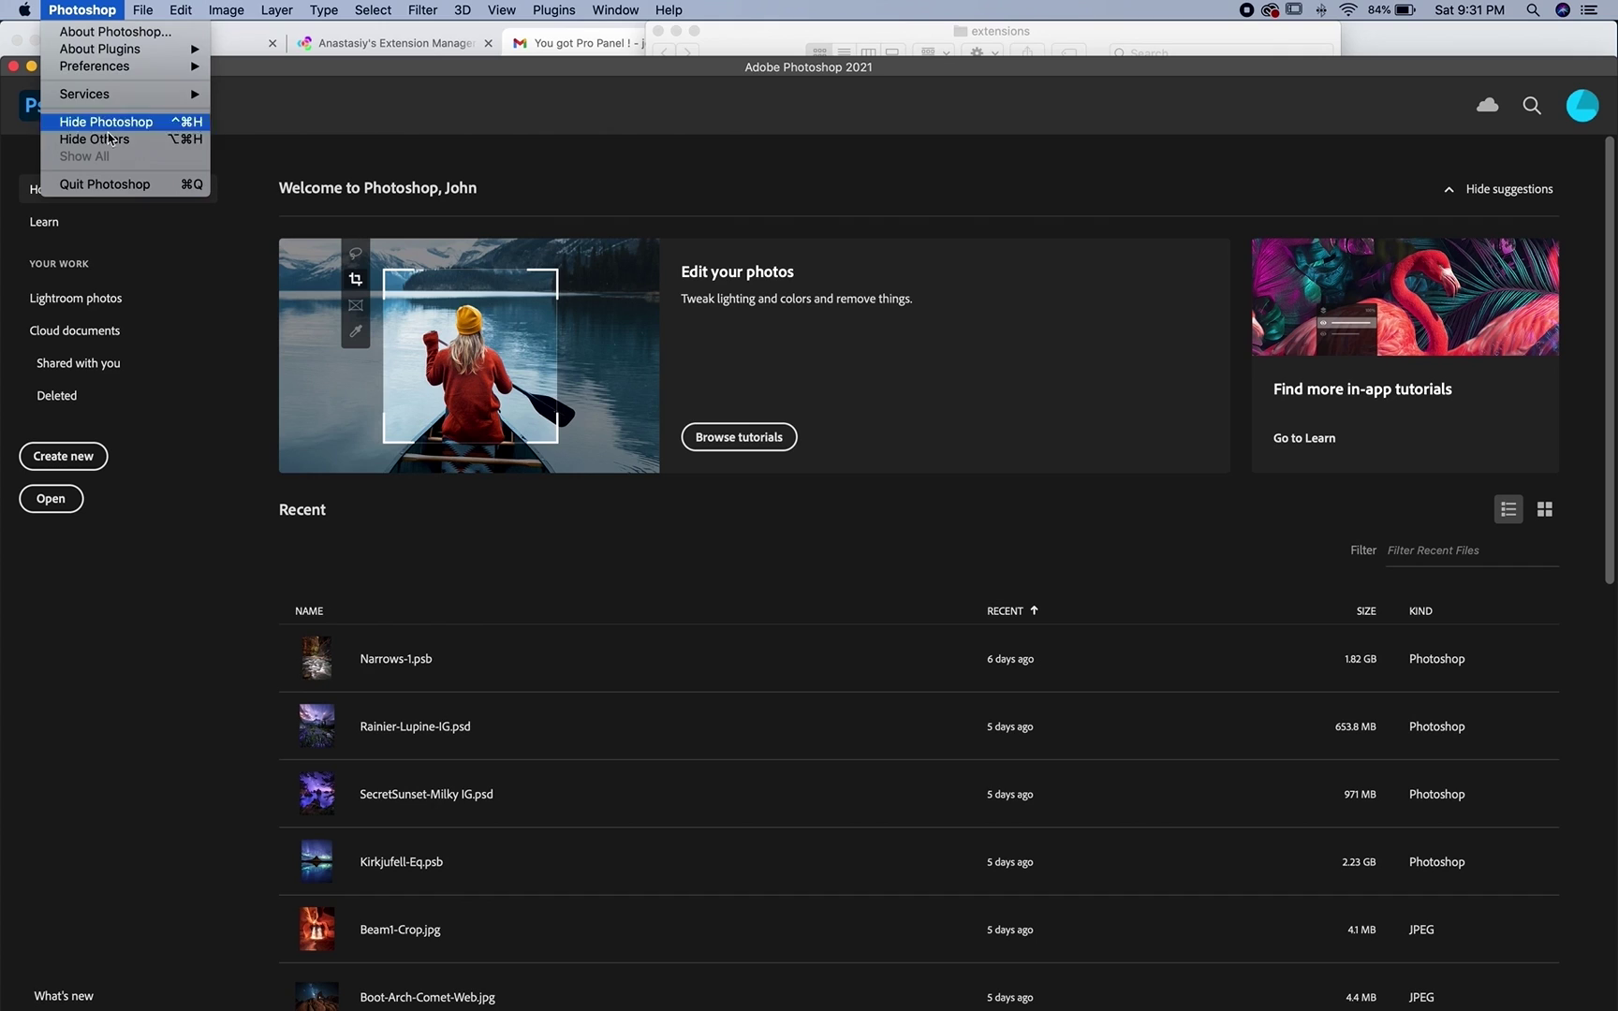
pyautogui.click(106, 187)
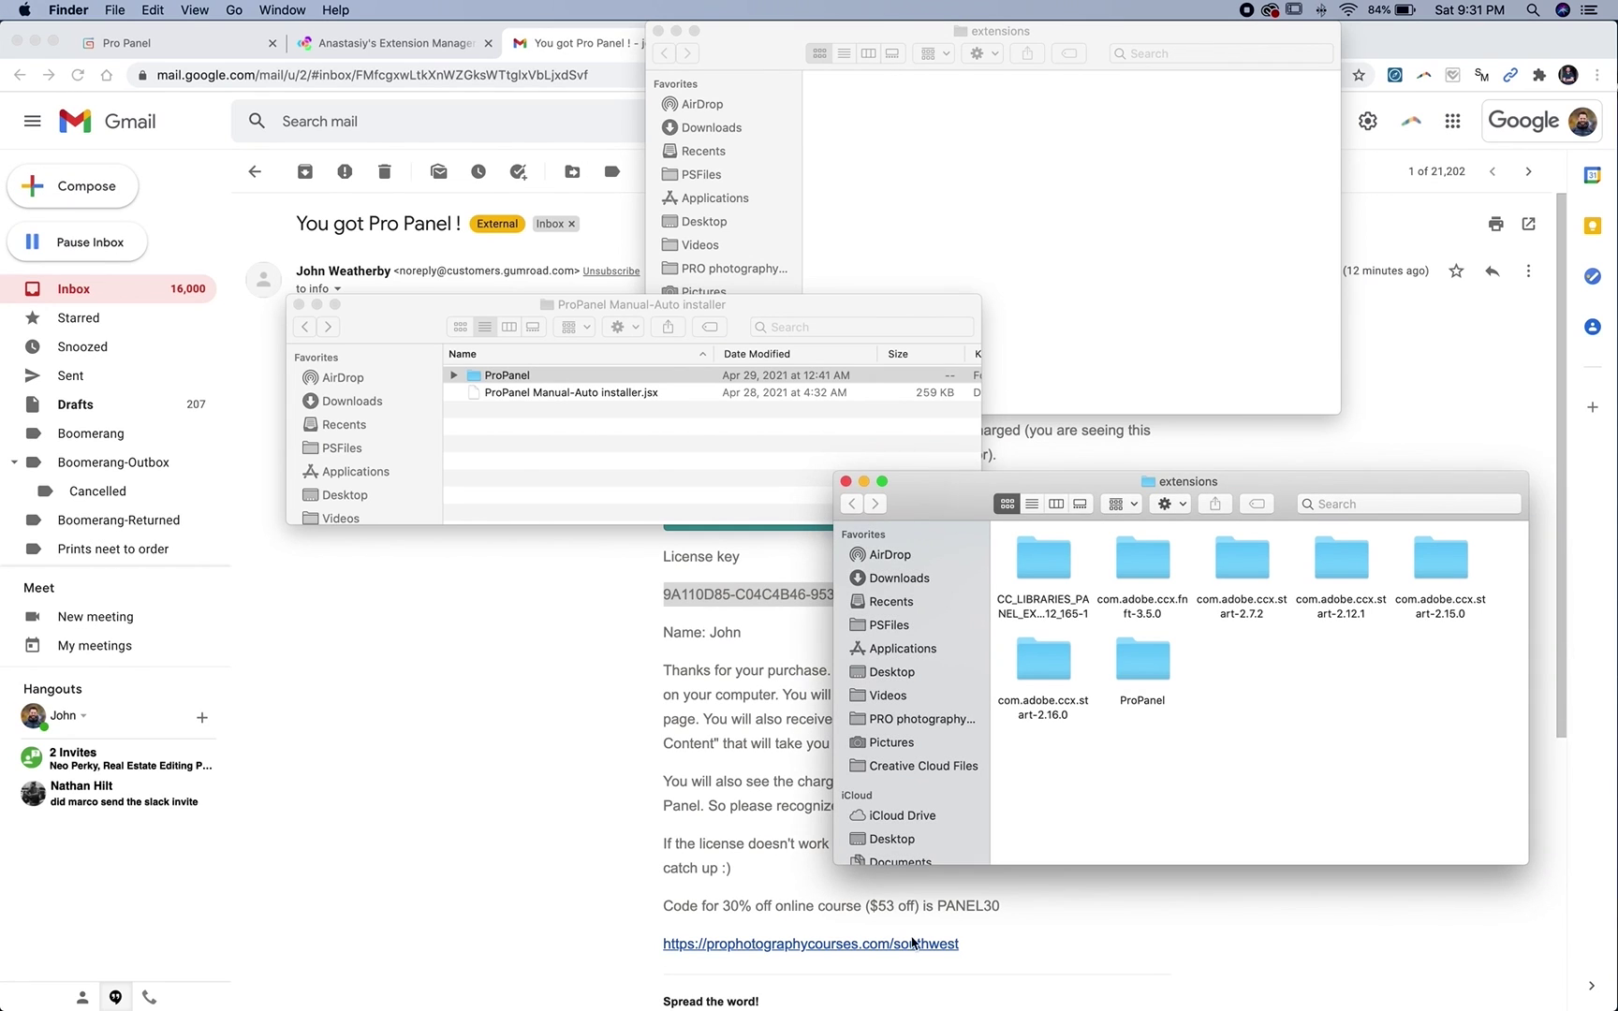
pyautogui.moveTo(885, 998)
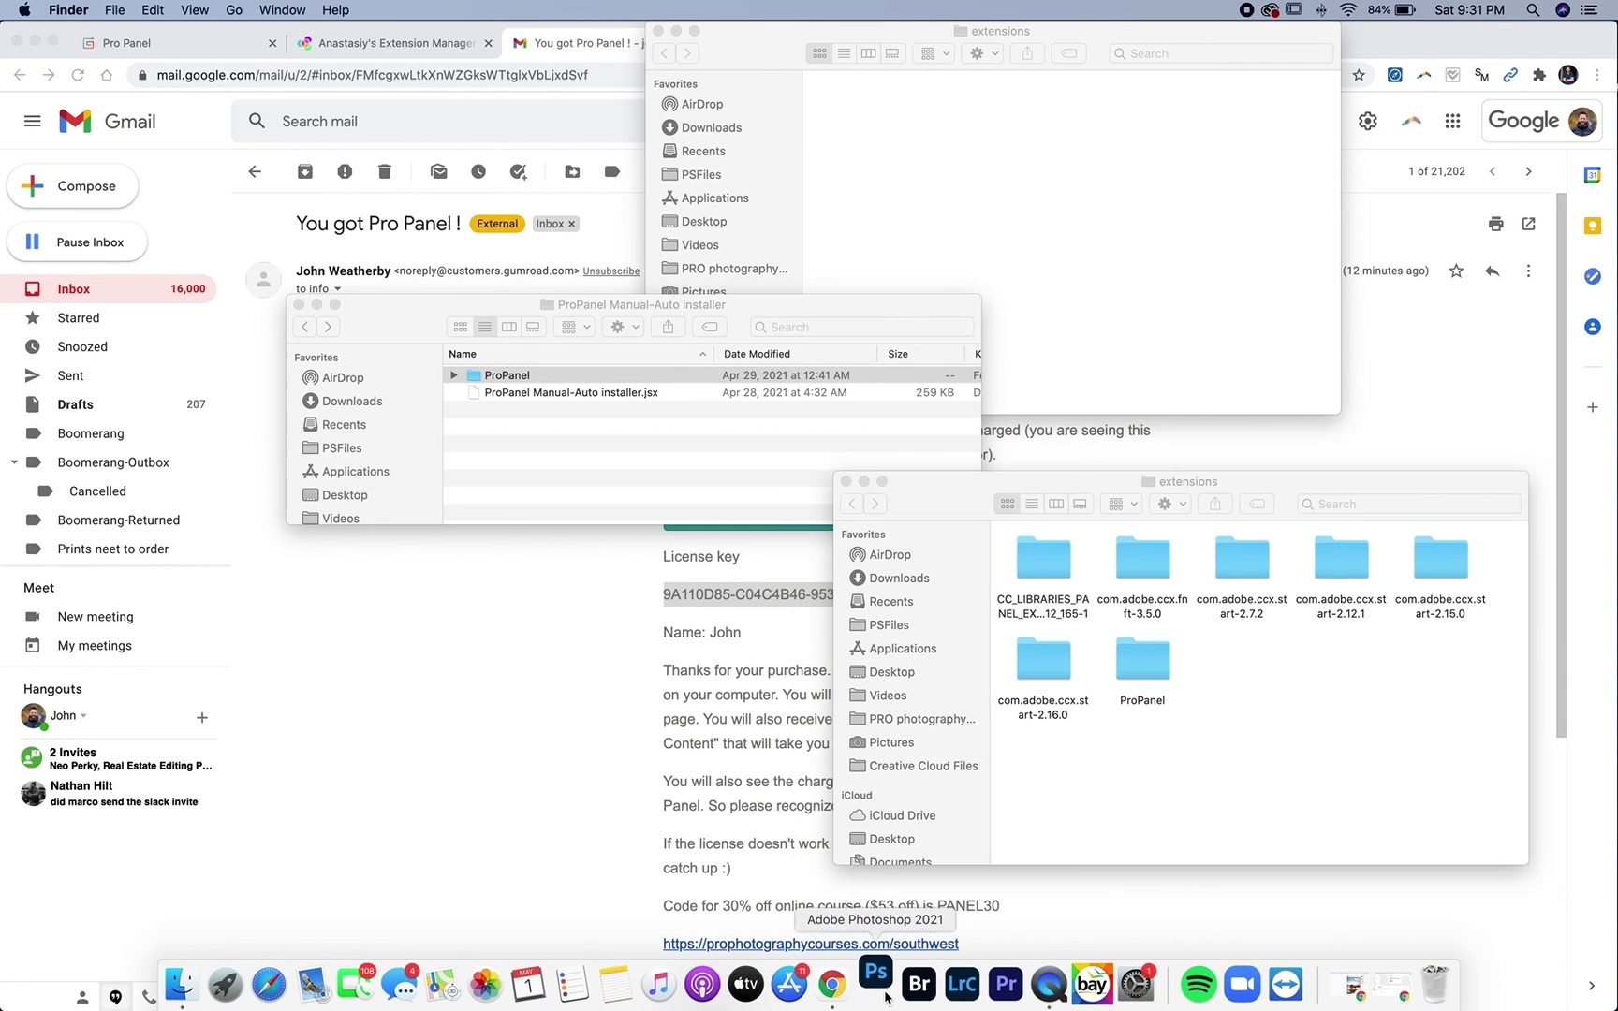
pyautogui.click(876, 983)
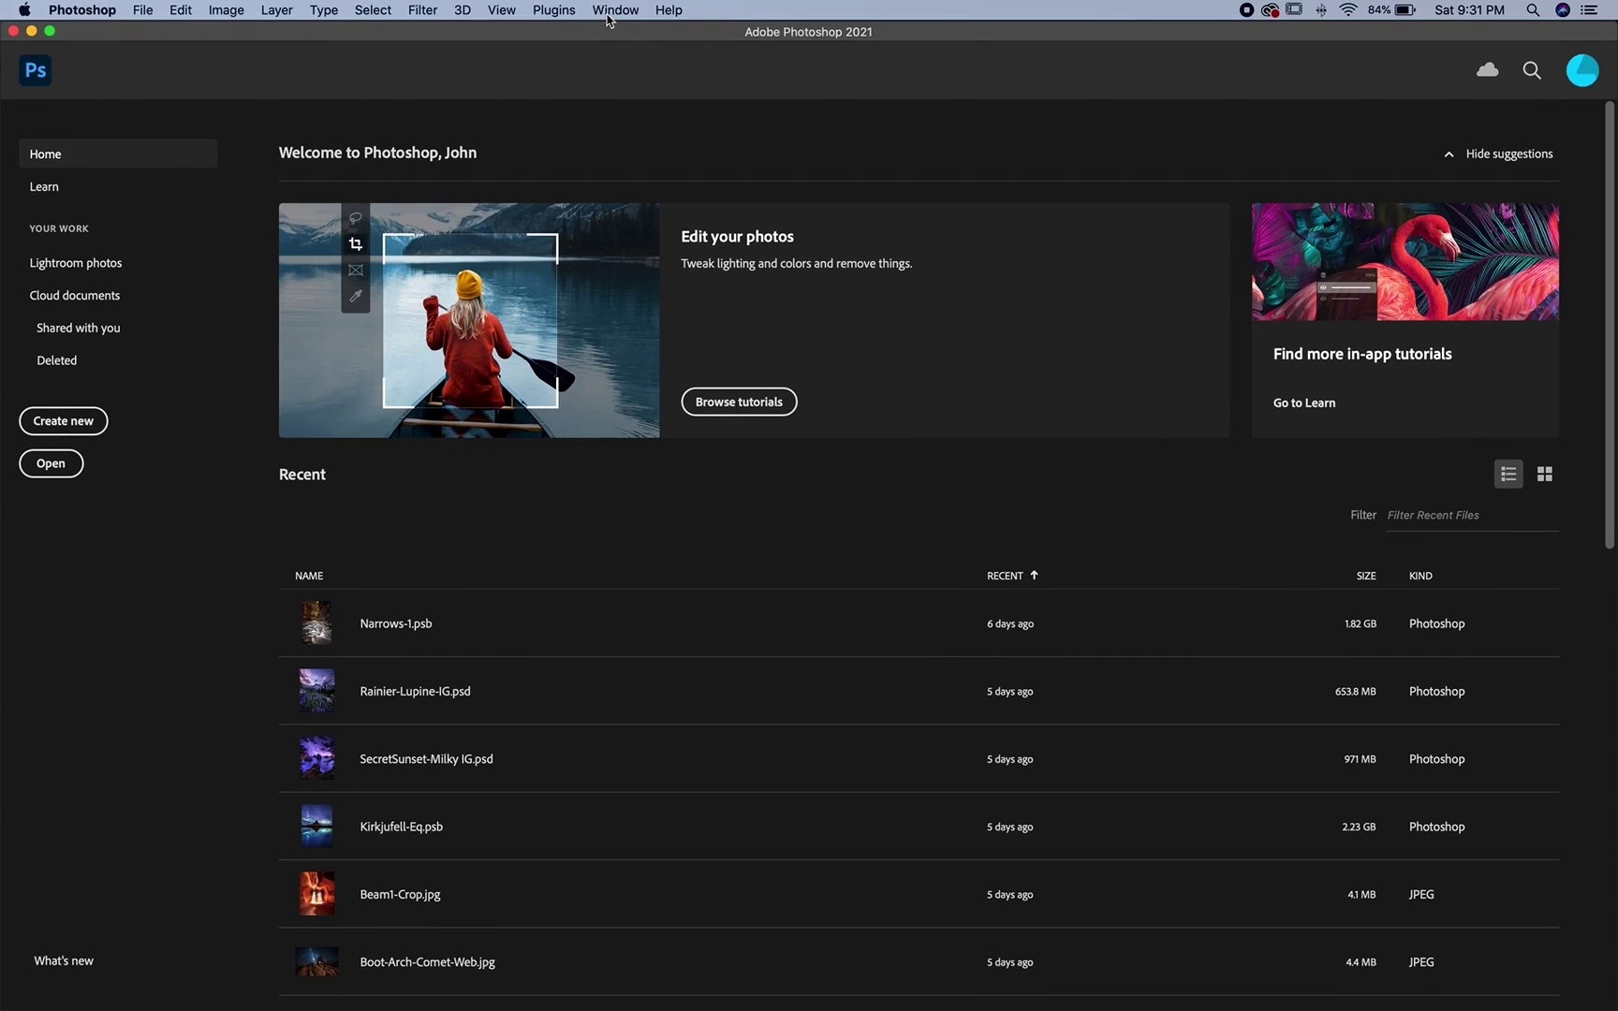
# Step: Open Pro Panel from Window > Extensions (legacy) to show its Registration screen
pyautogui.click(615, 9)
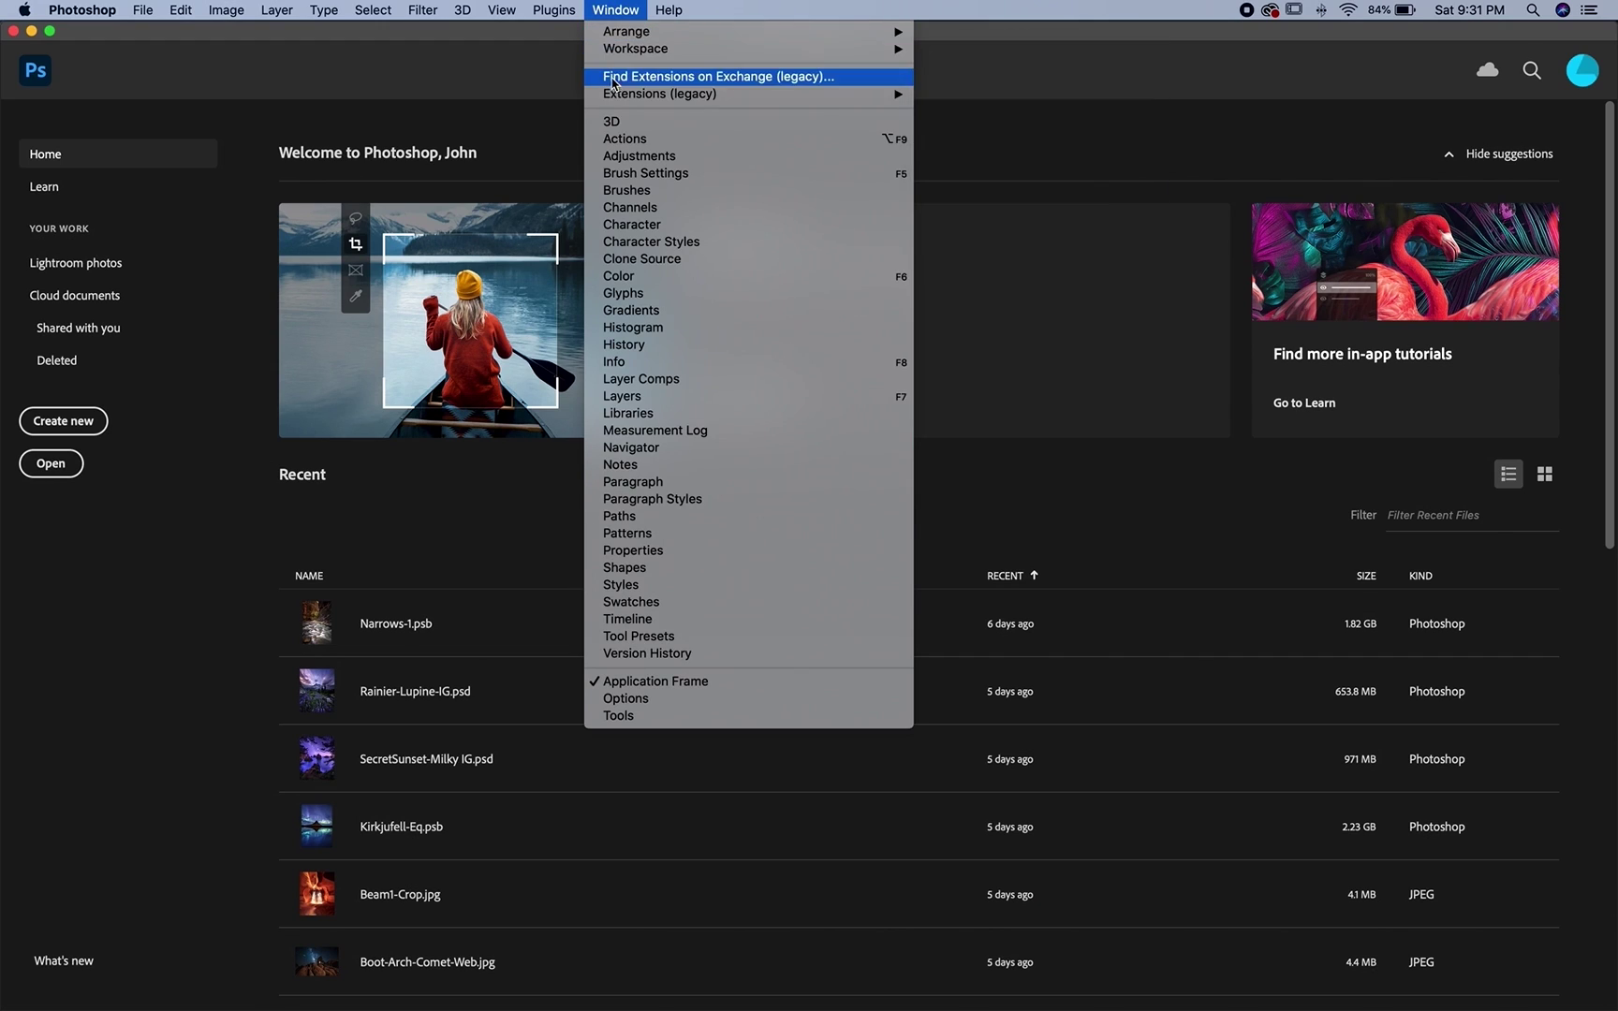
pyautogui.moveTo(615, 93)
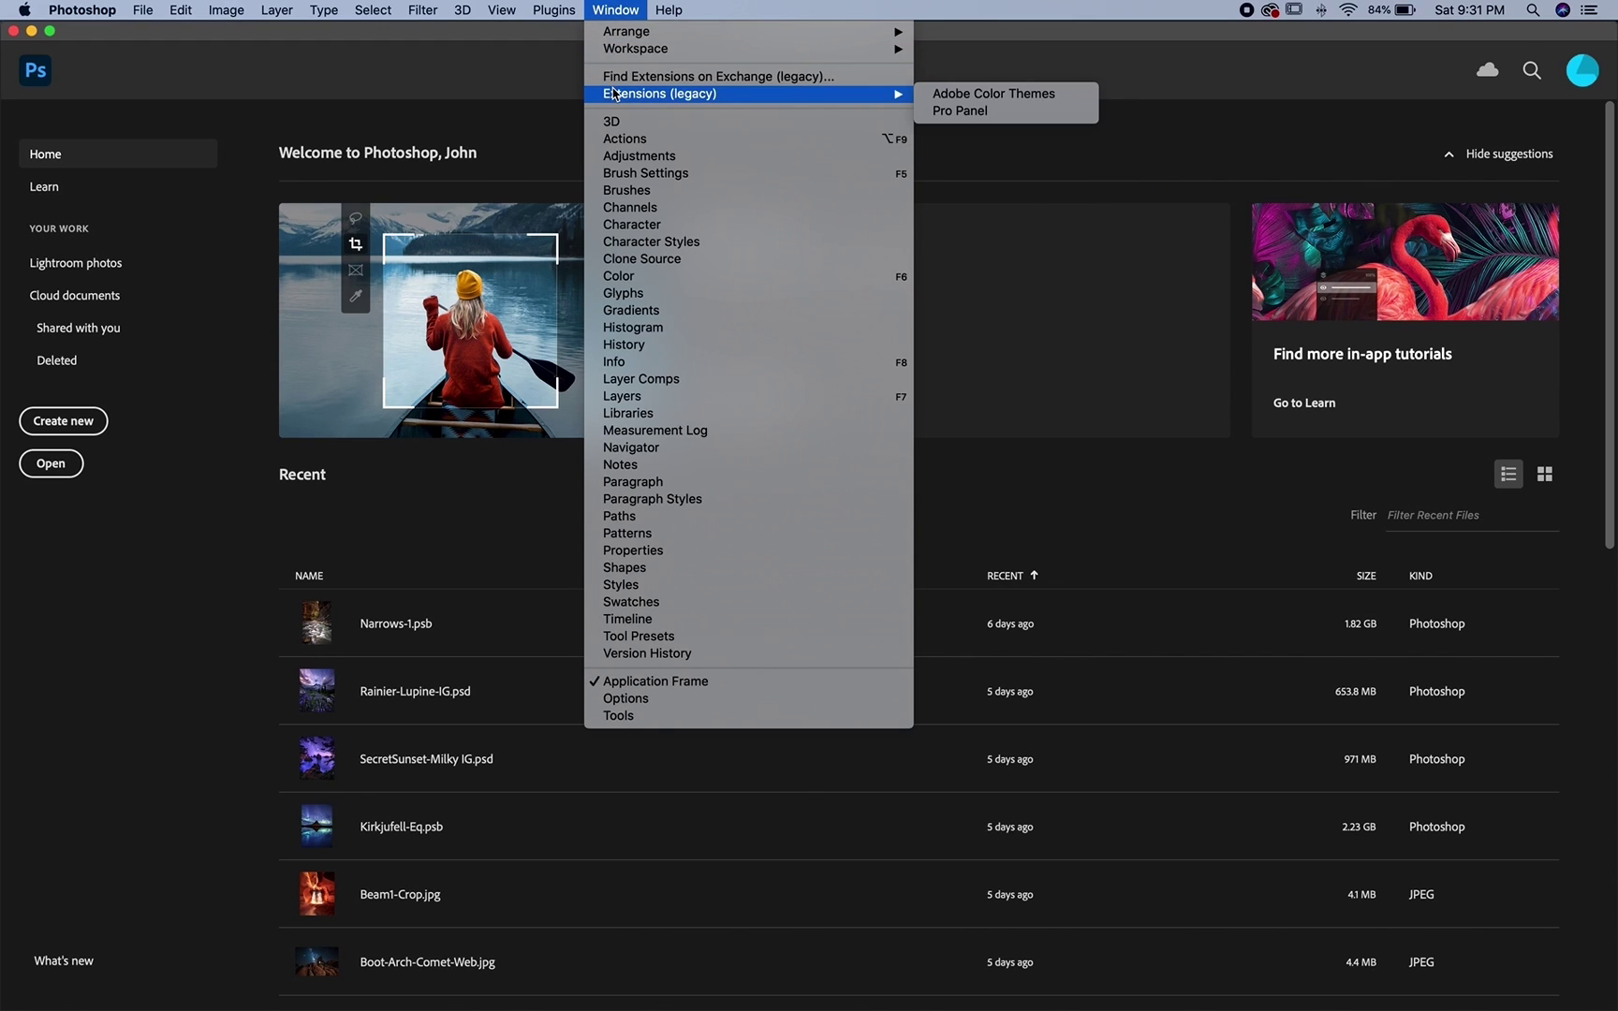
pyautogui.click(951, 112)
# Step: Paste the license key from the Gmail email into Pro Panel and activate it (1 of 2 activations)
pyautogui.moveTo(614, 983)
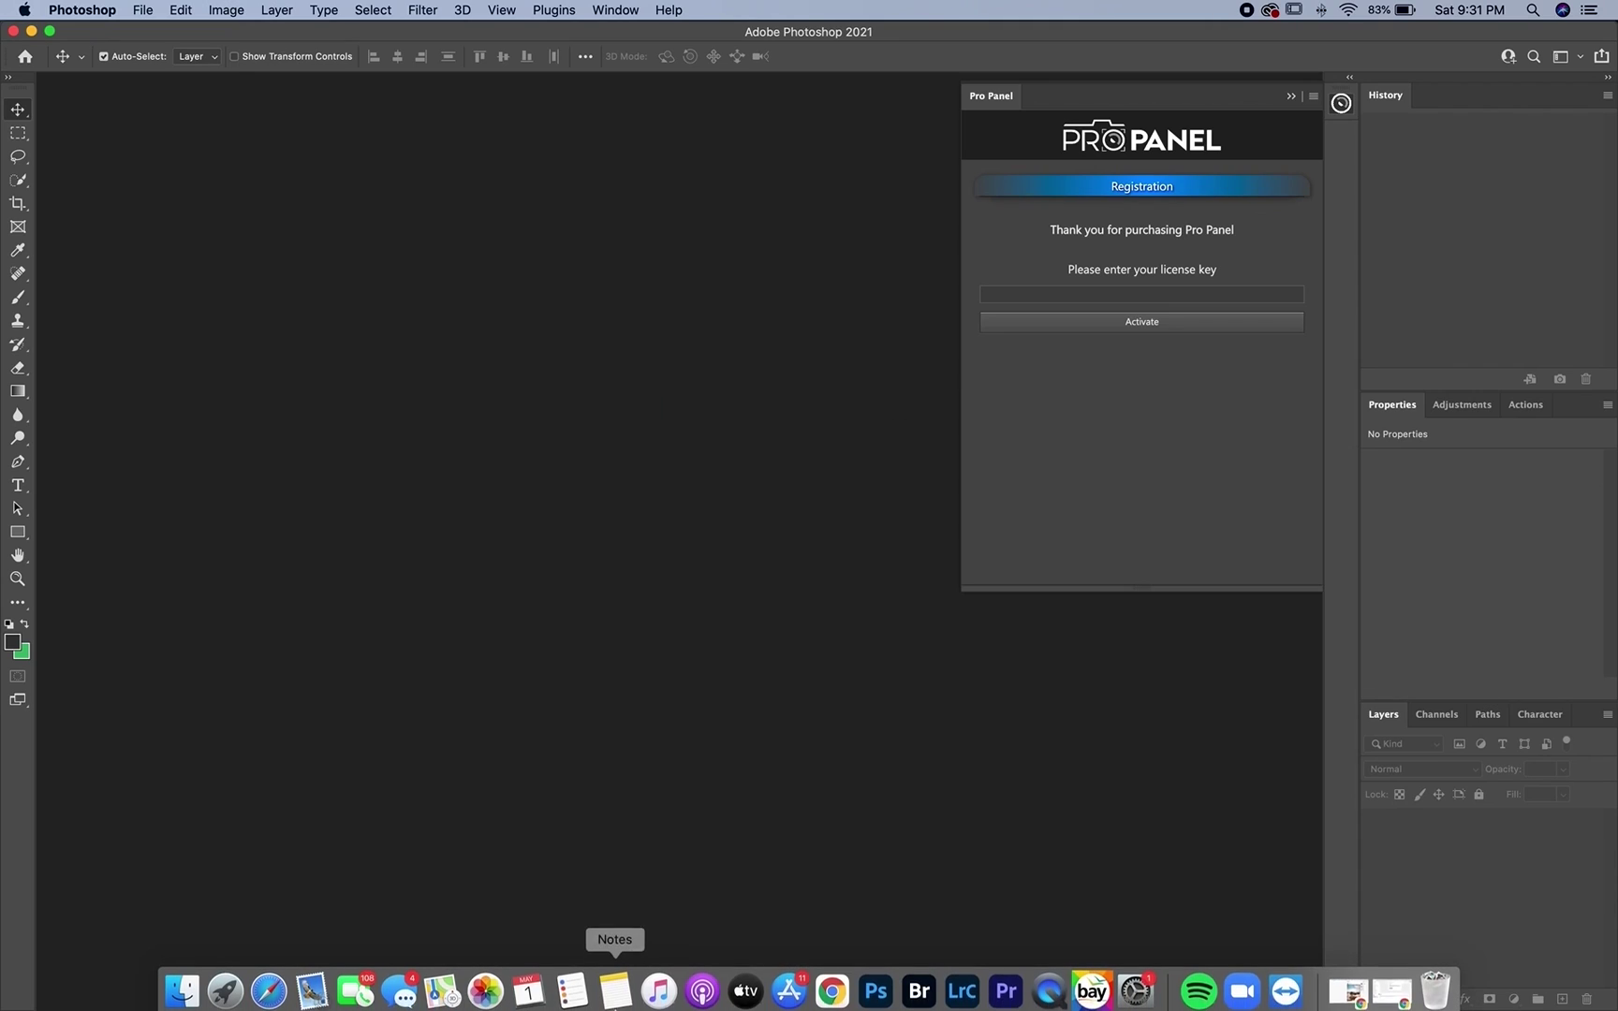
pyautogui.click(829, 983)
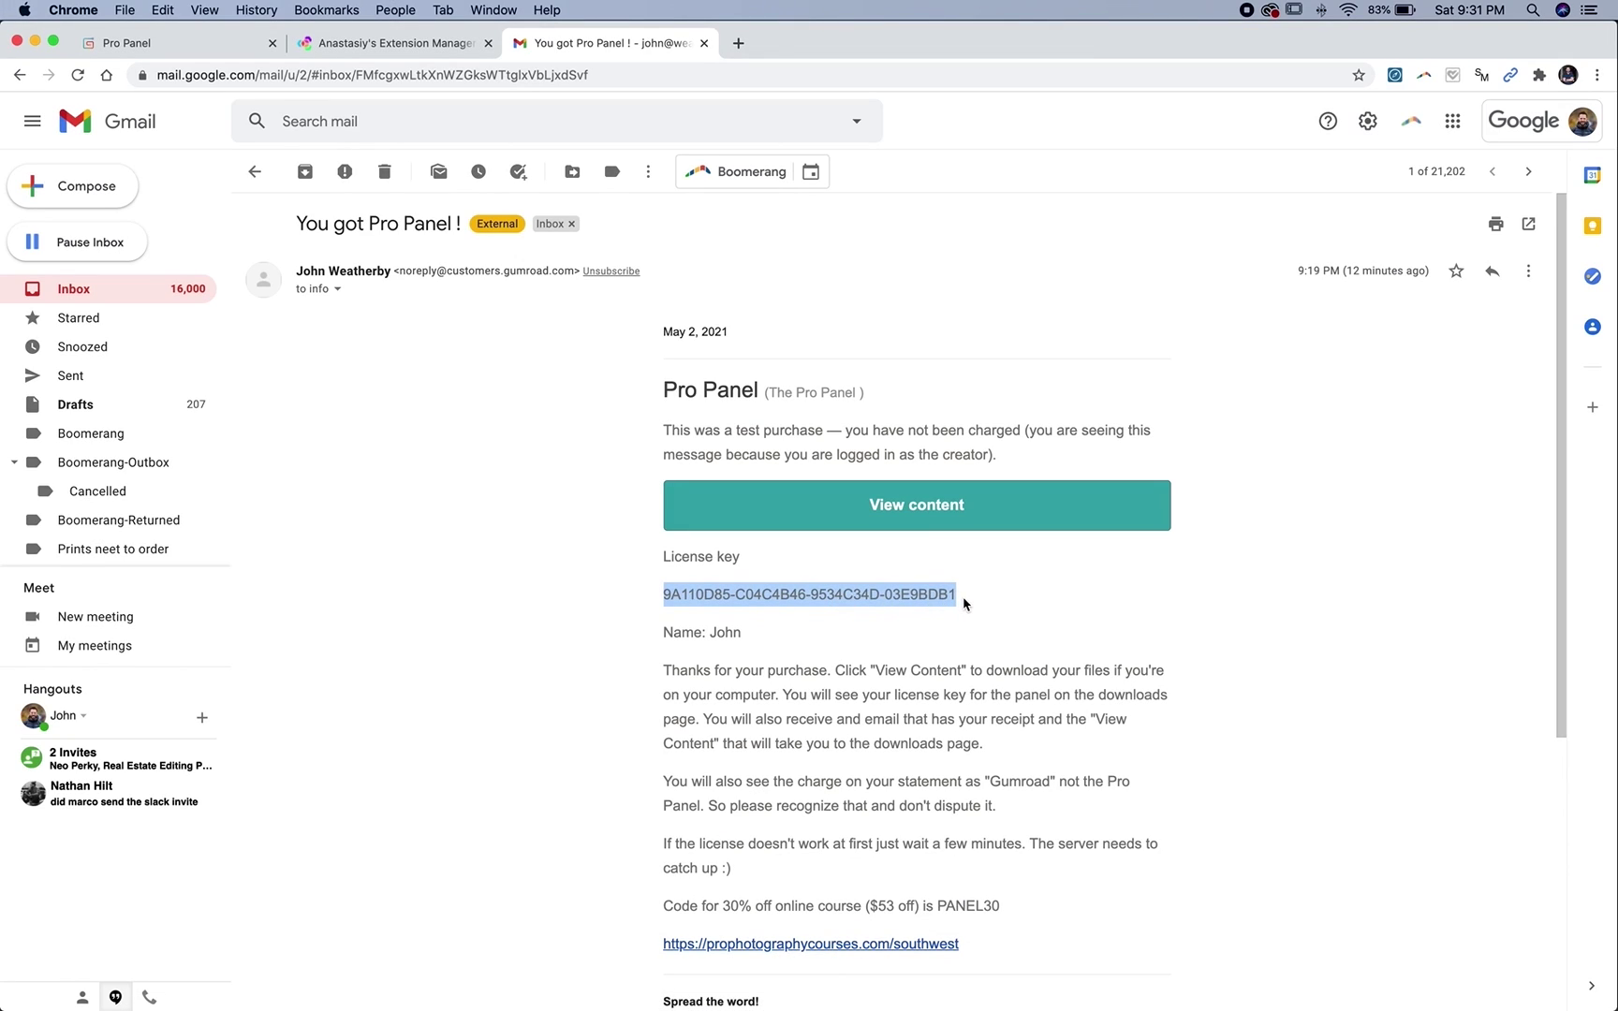
pyautogui.moveTo(964, 604); pyautogui.dragTo(683, 602)
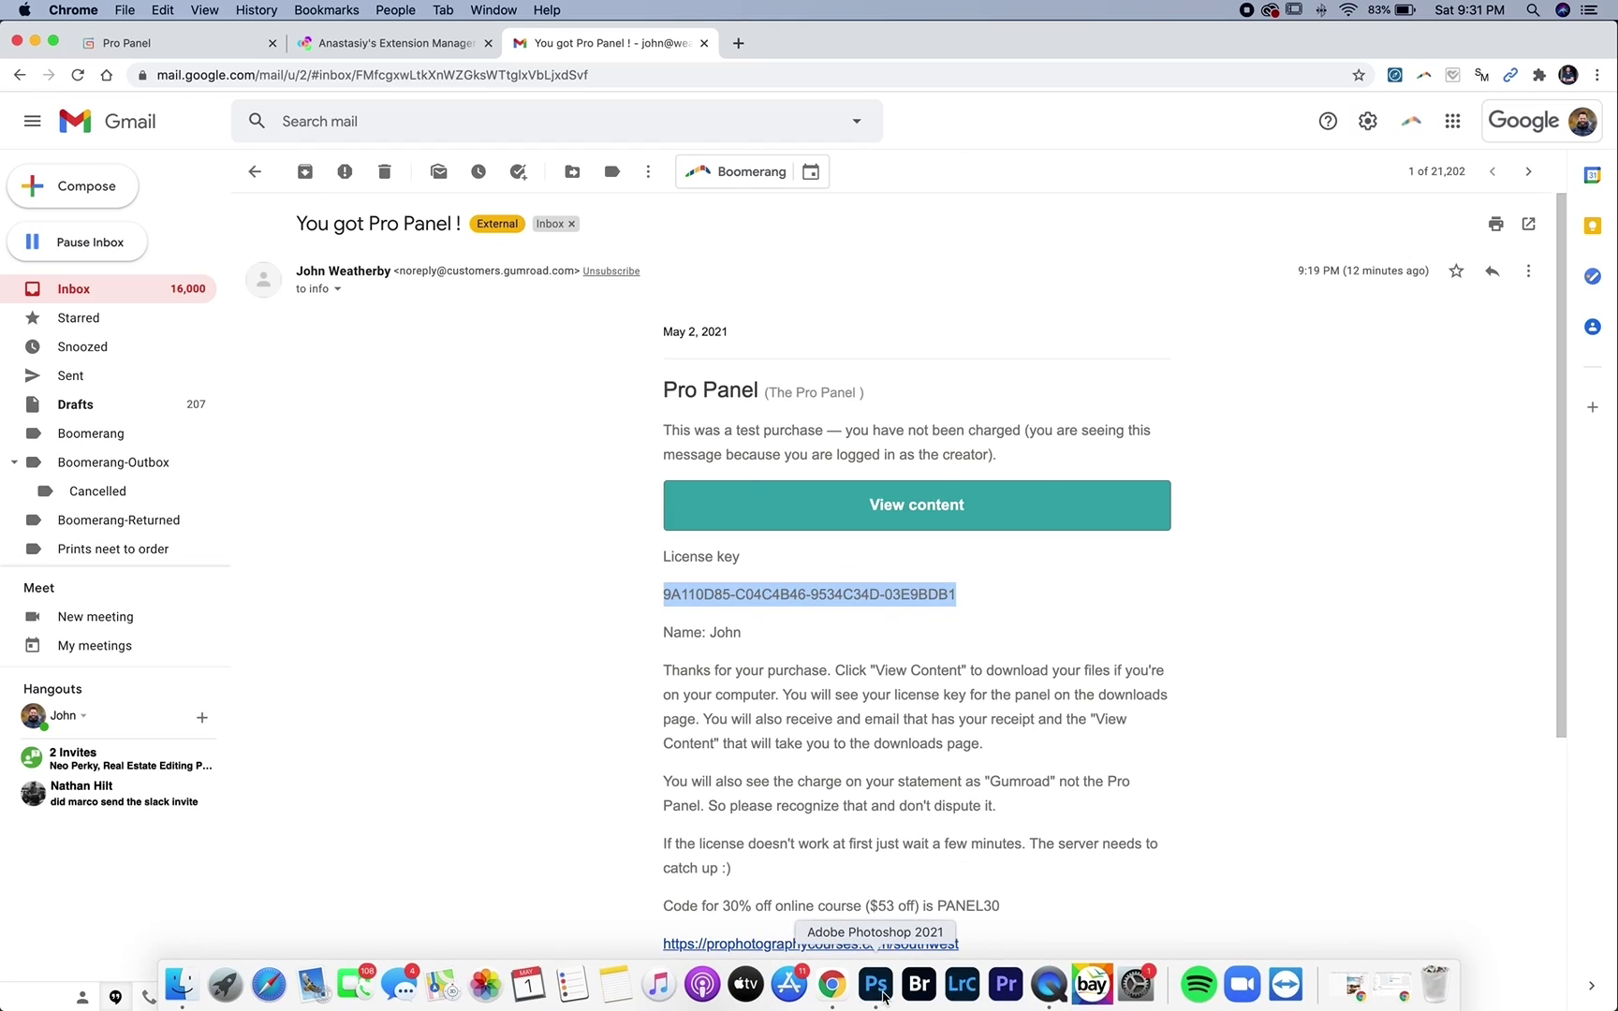
pyautogui.click(878, 988)
pyautogui.click(1153, 300)
pyautogui.press('super+v')
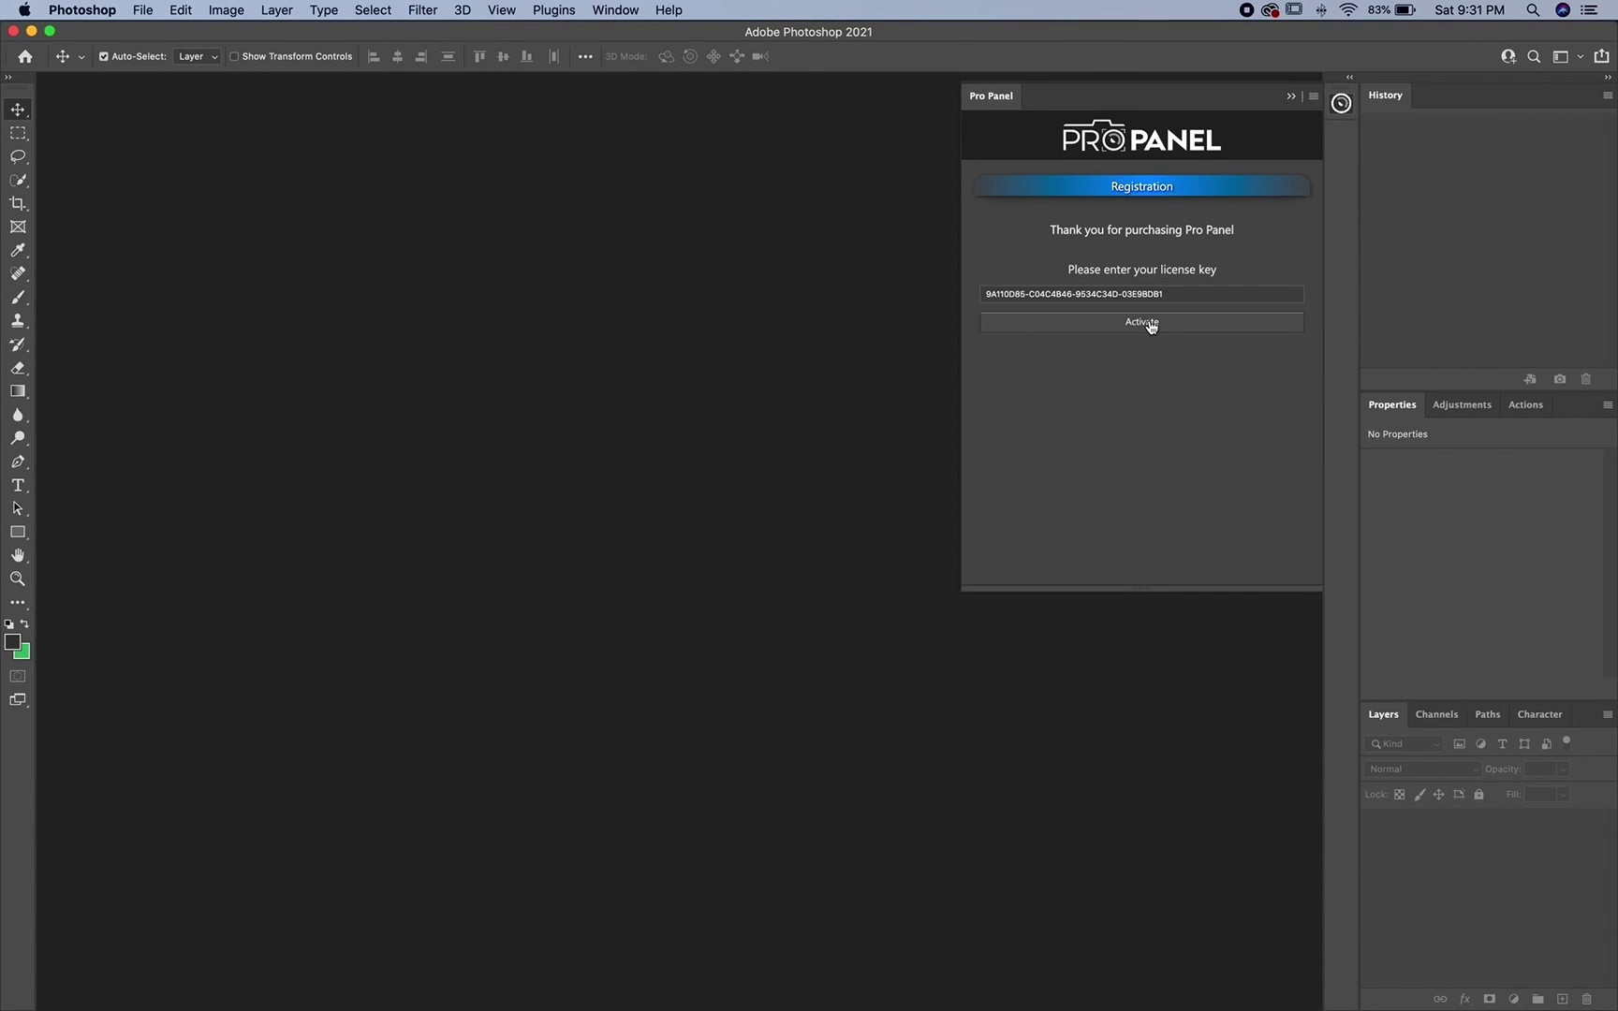
pyautogui.click(1151, 323)
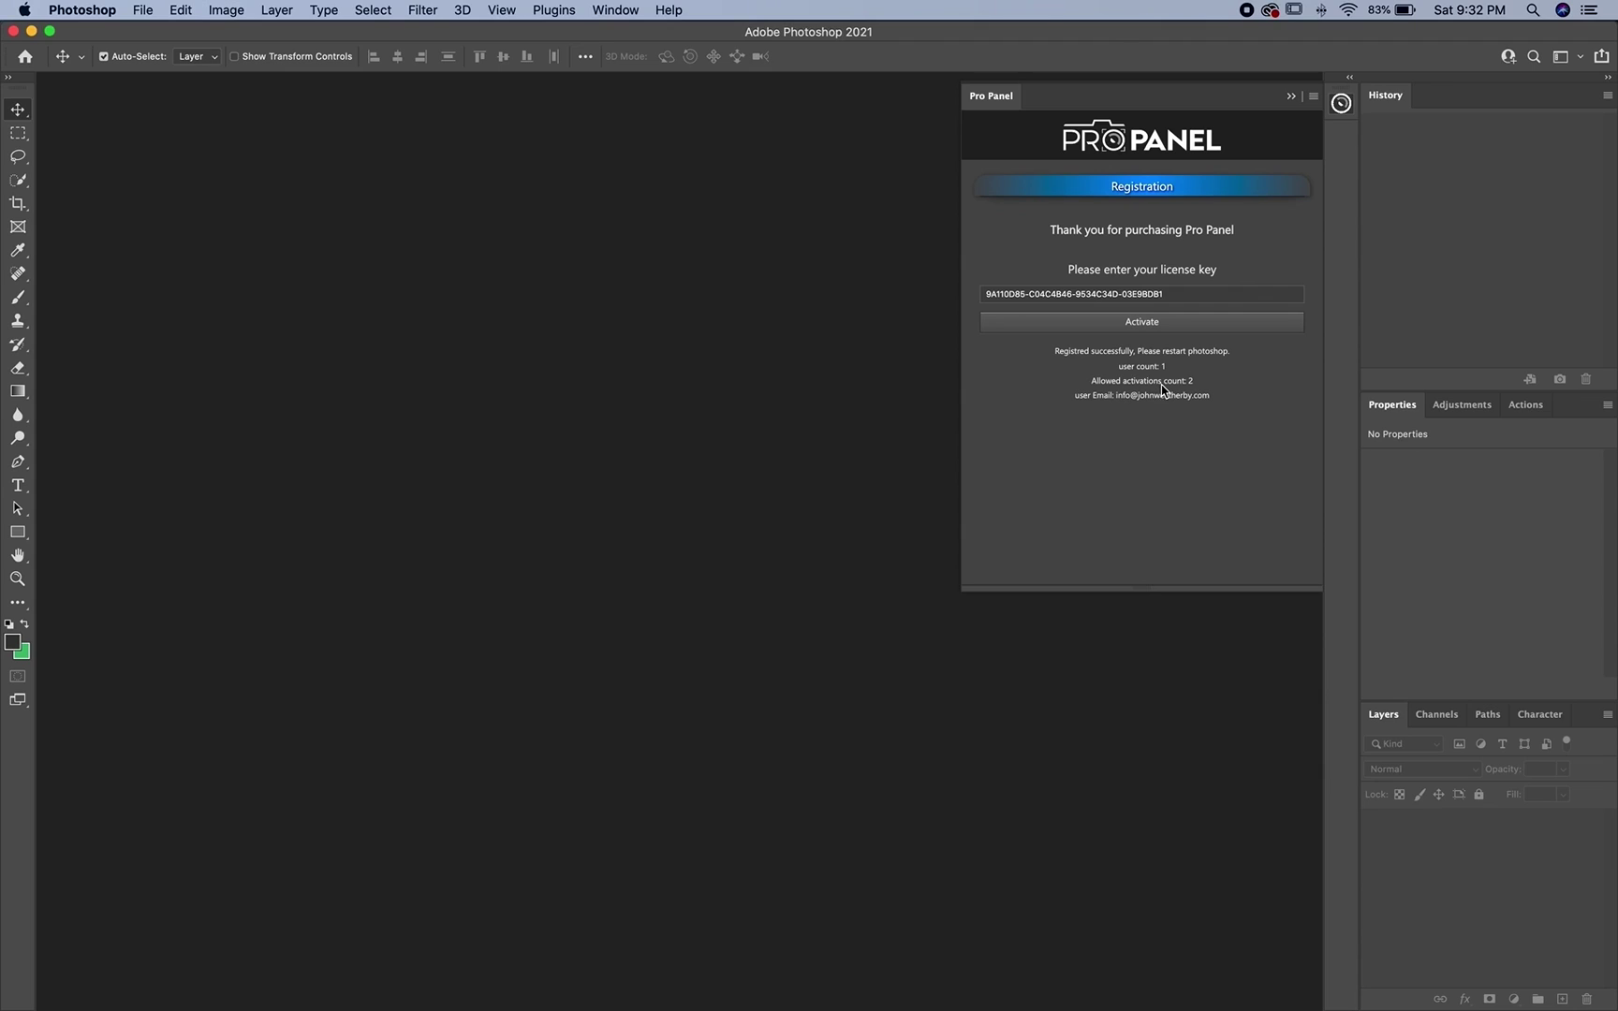
# Step: Restart Photoshop, reopen the activated Pro Panel from Window > Extensions (legacy), and narrow it
pyautogui.click(82, 9)
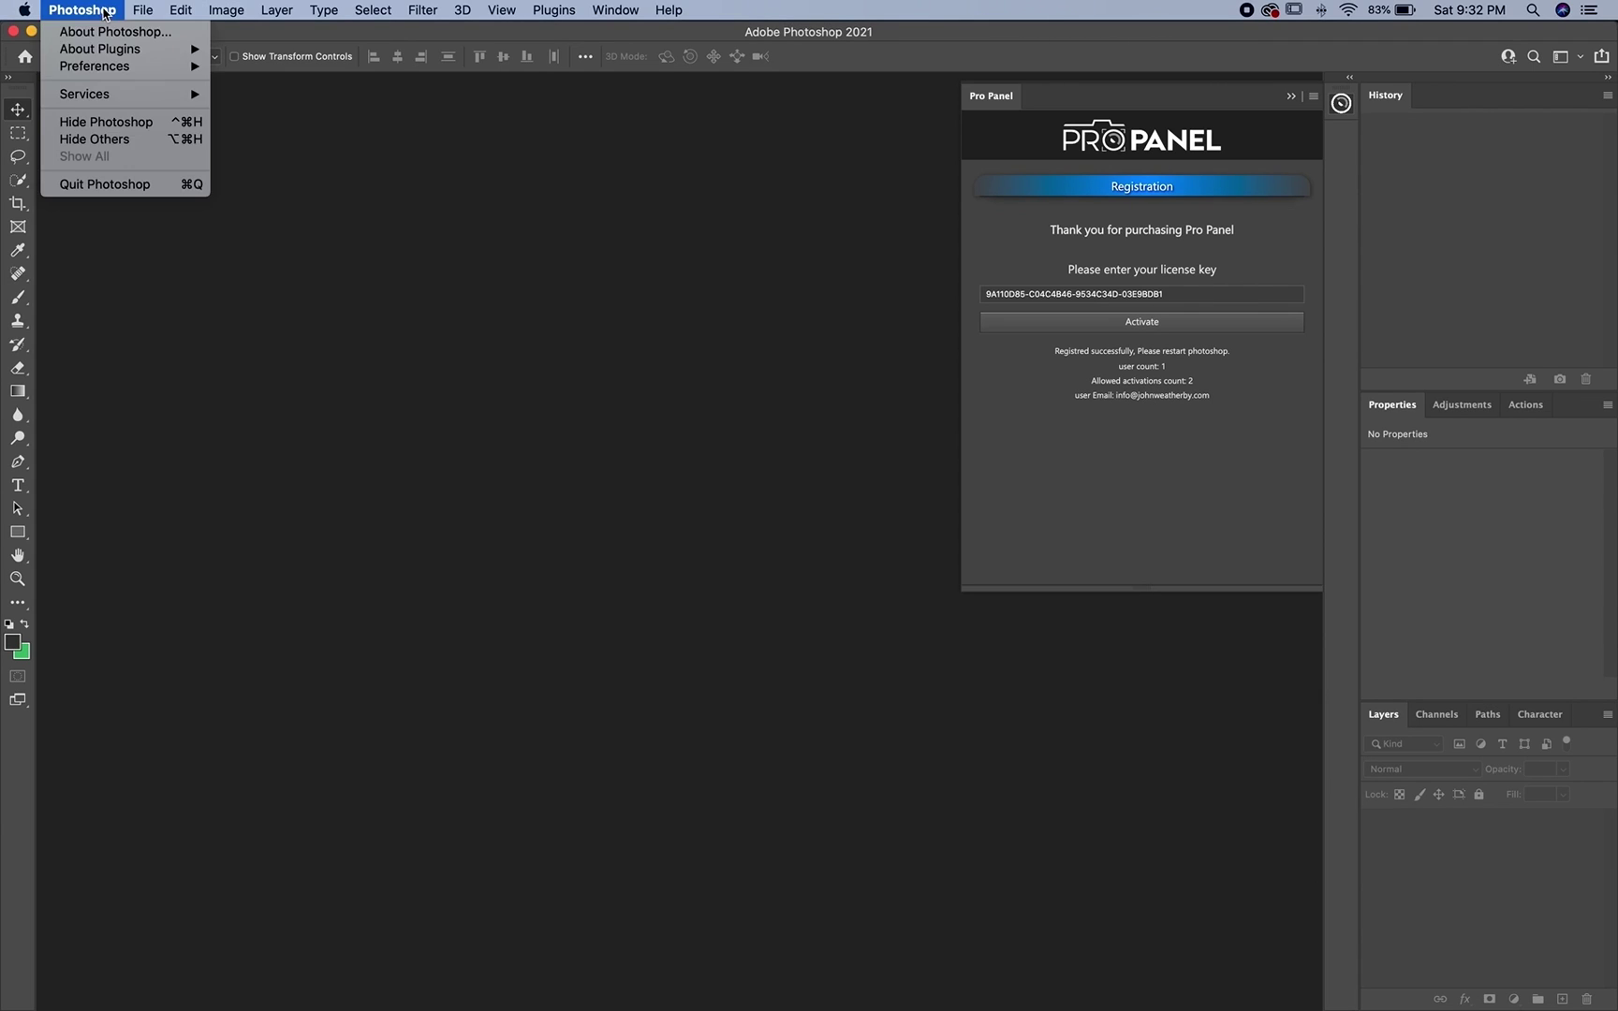
pyautogui.click(105, 183)
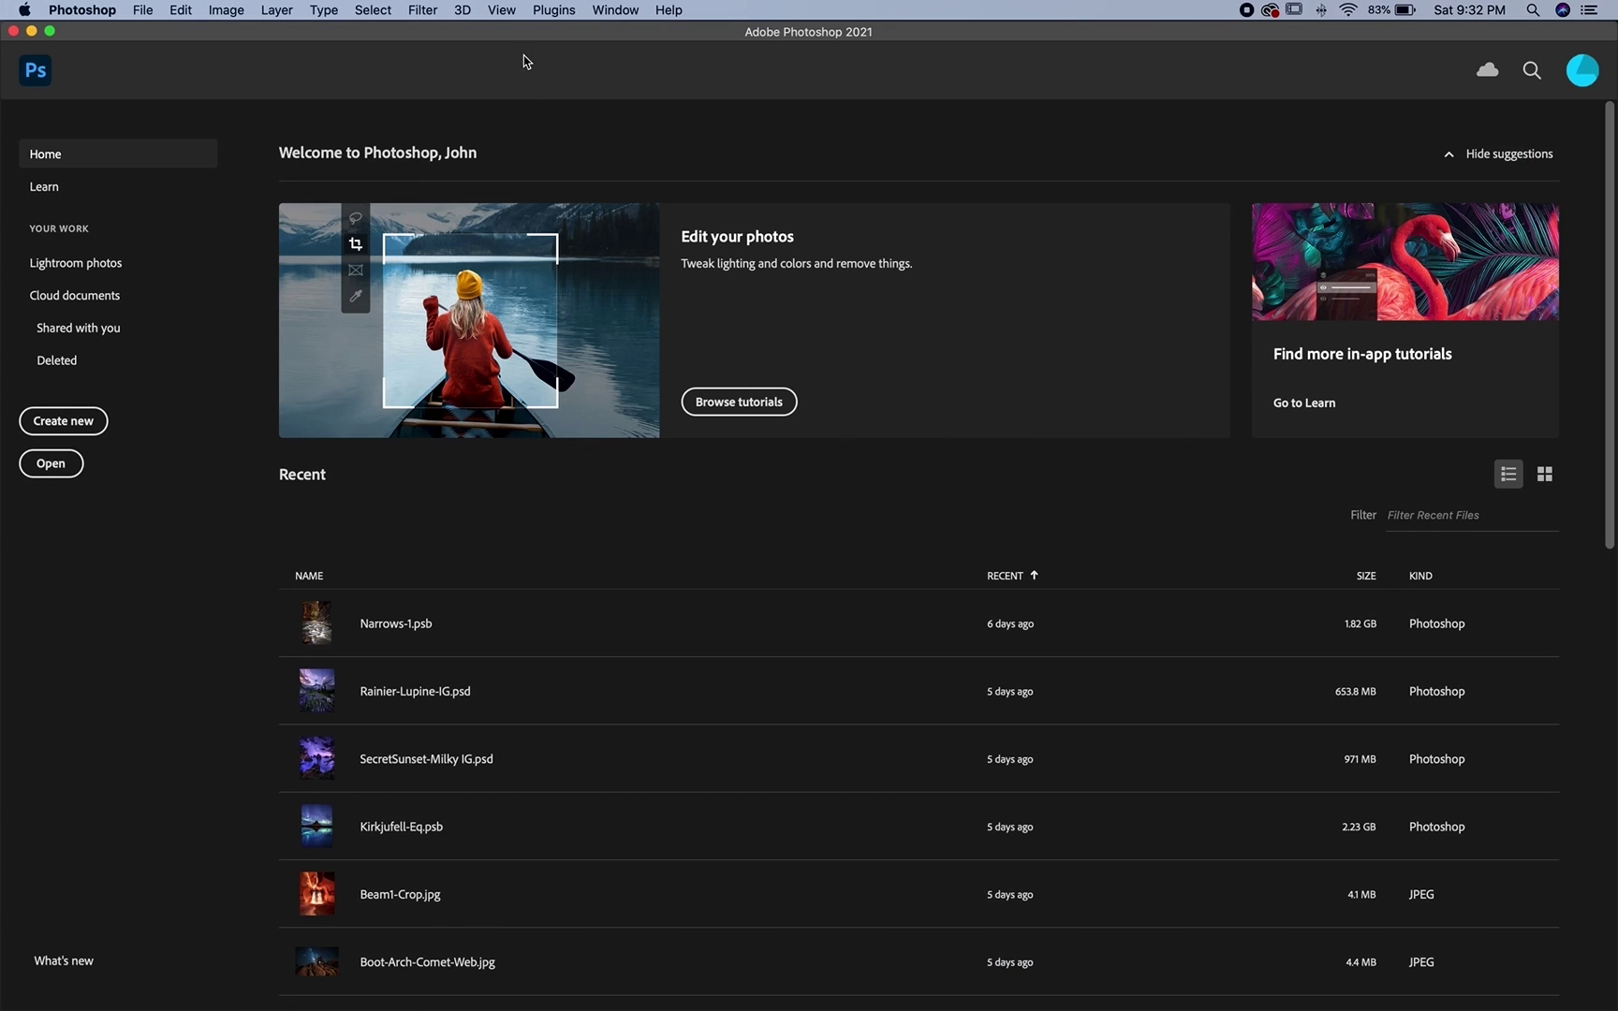
pyautogui.click(613, 11)
pyautogui.moveTo(626, 94)
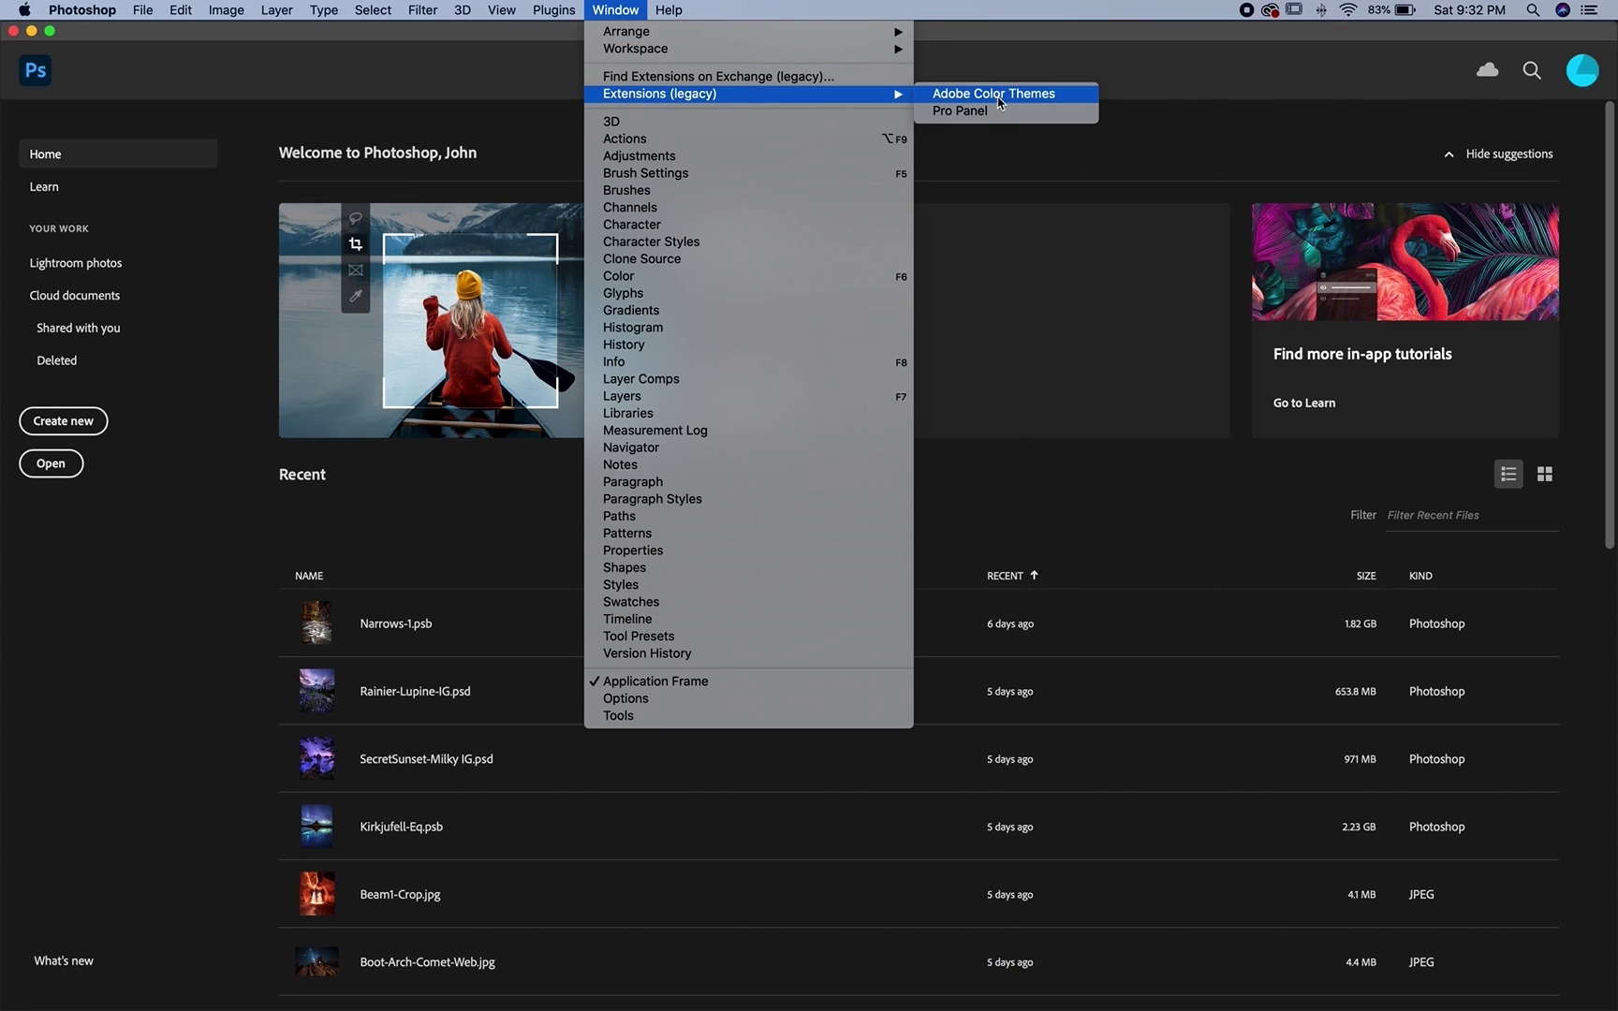
pyautogui.click(960, 110)
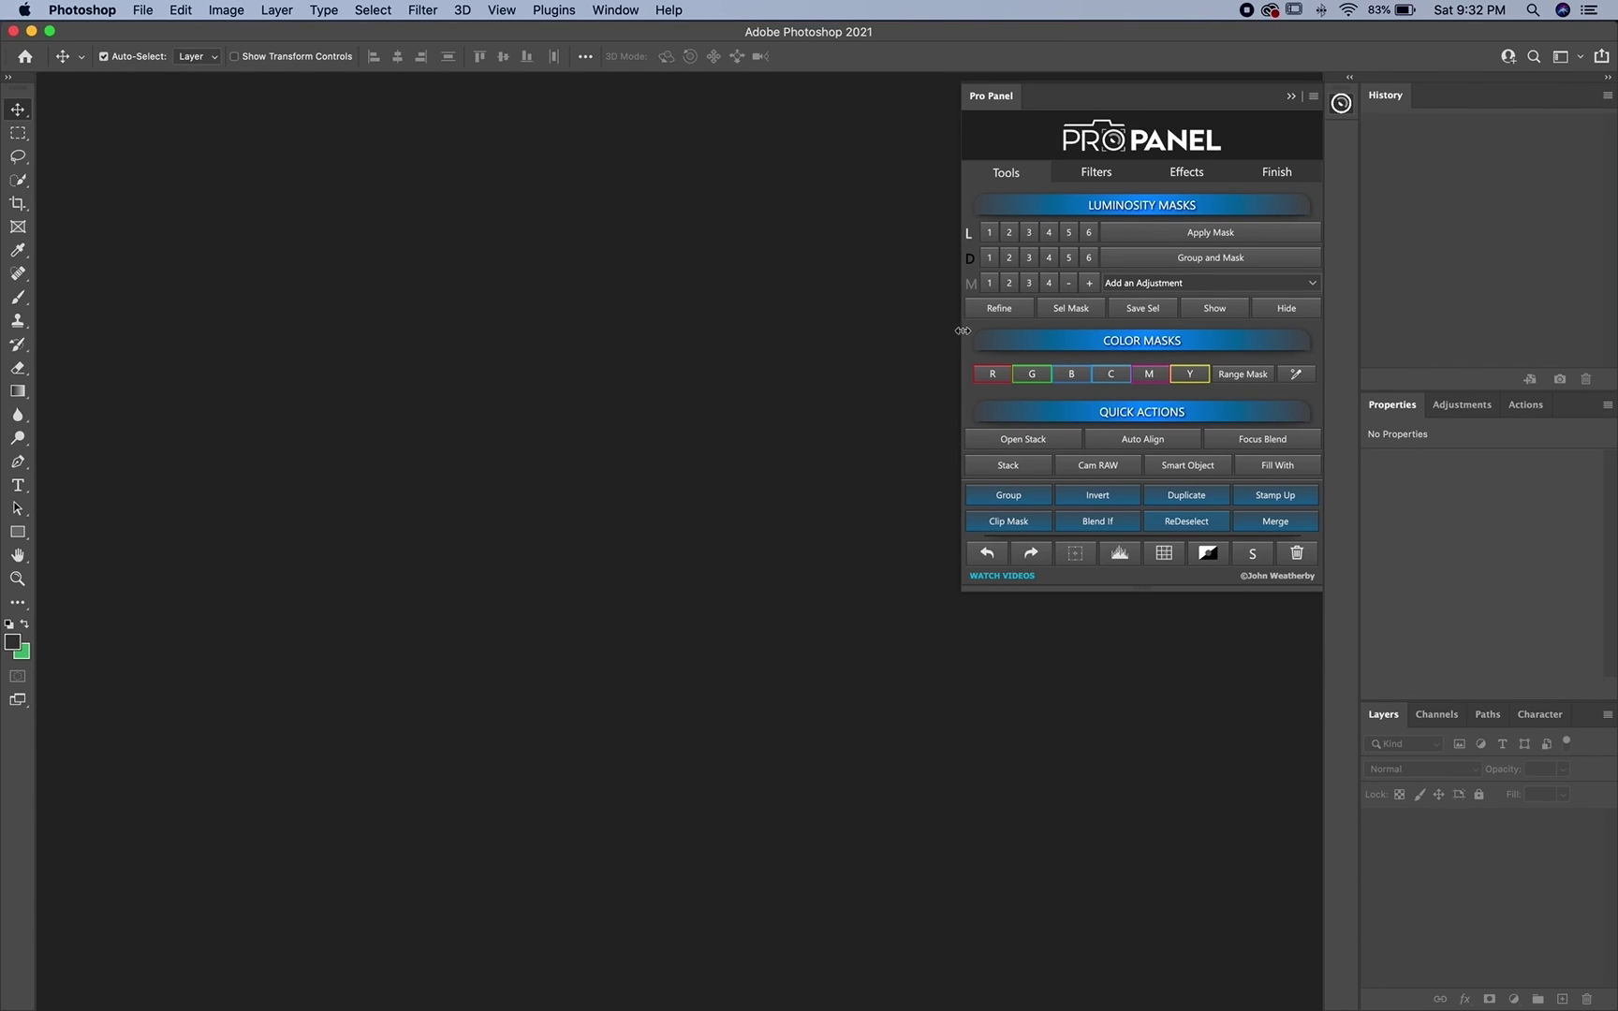
pyautogui.moveTo(962, 331); pyautogui.dragTo(1097, 331)
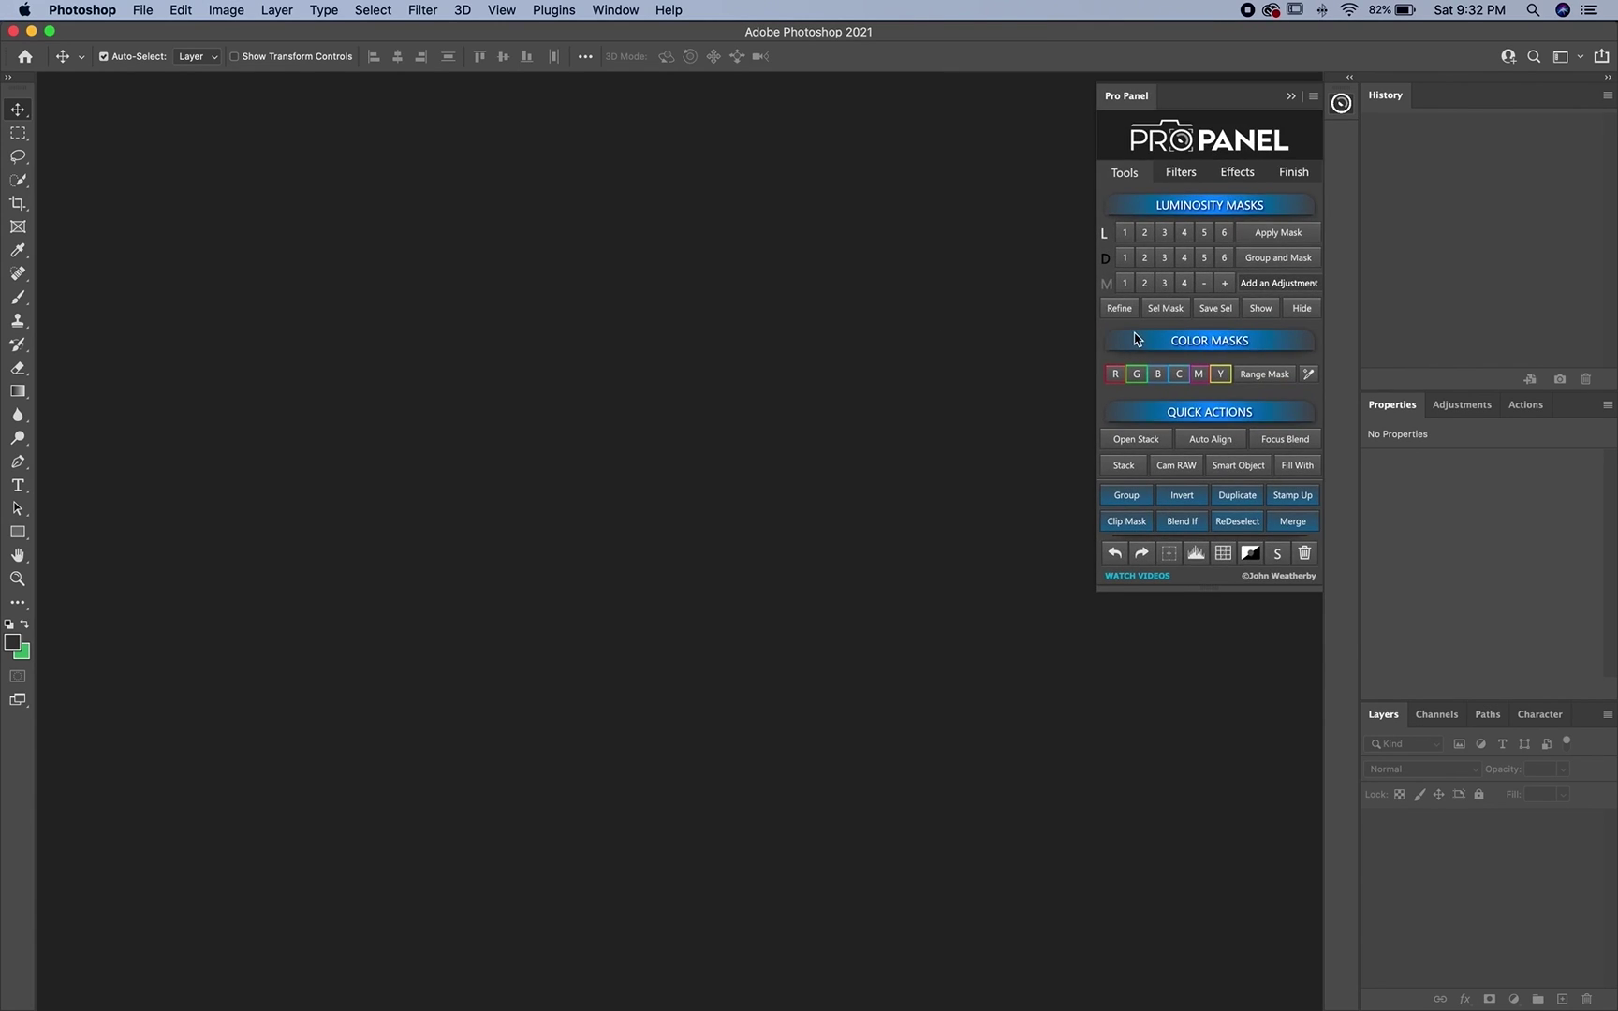
# Step: Show Pro Panel's Filters page, toggle tooltips off and back on, then open the tutorial videos page
pyautogui.click(1180, 173)
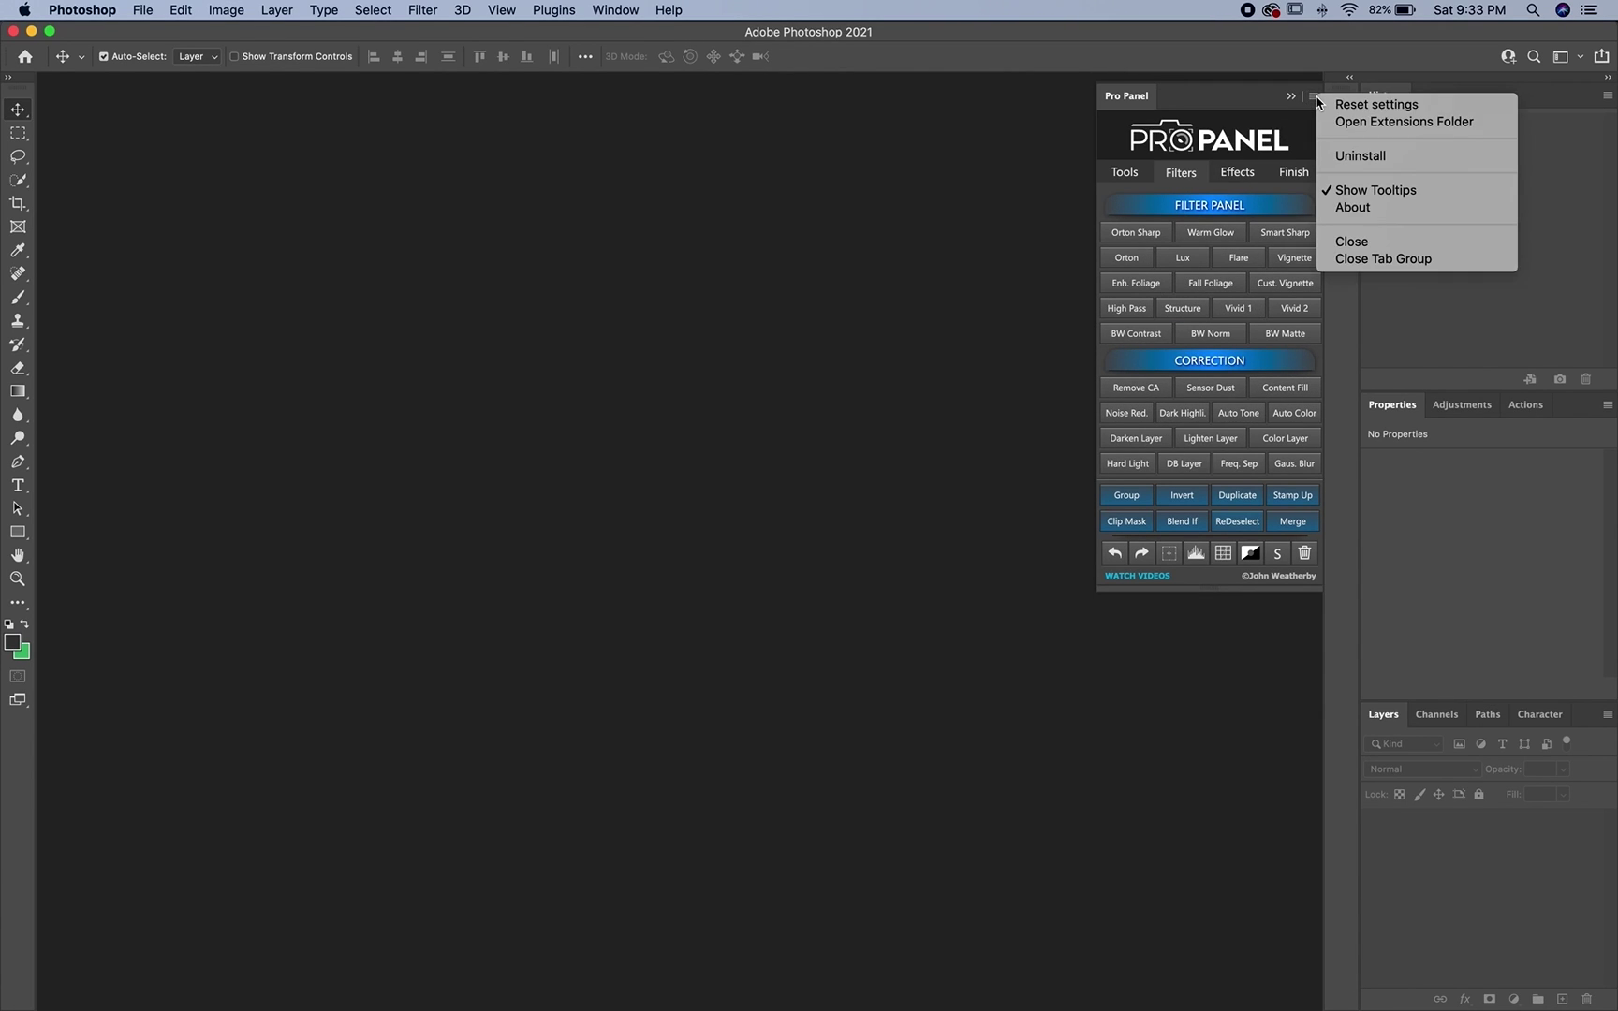
pyautogui.click(1344, 191)
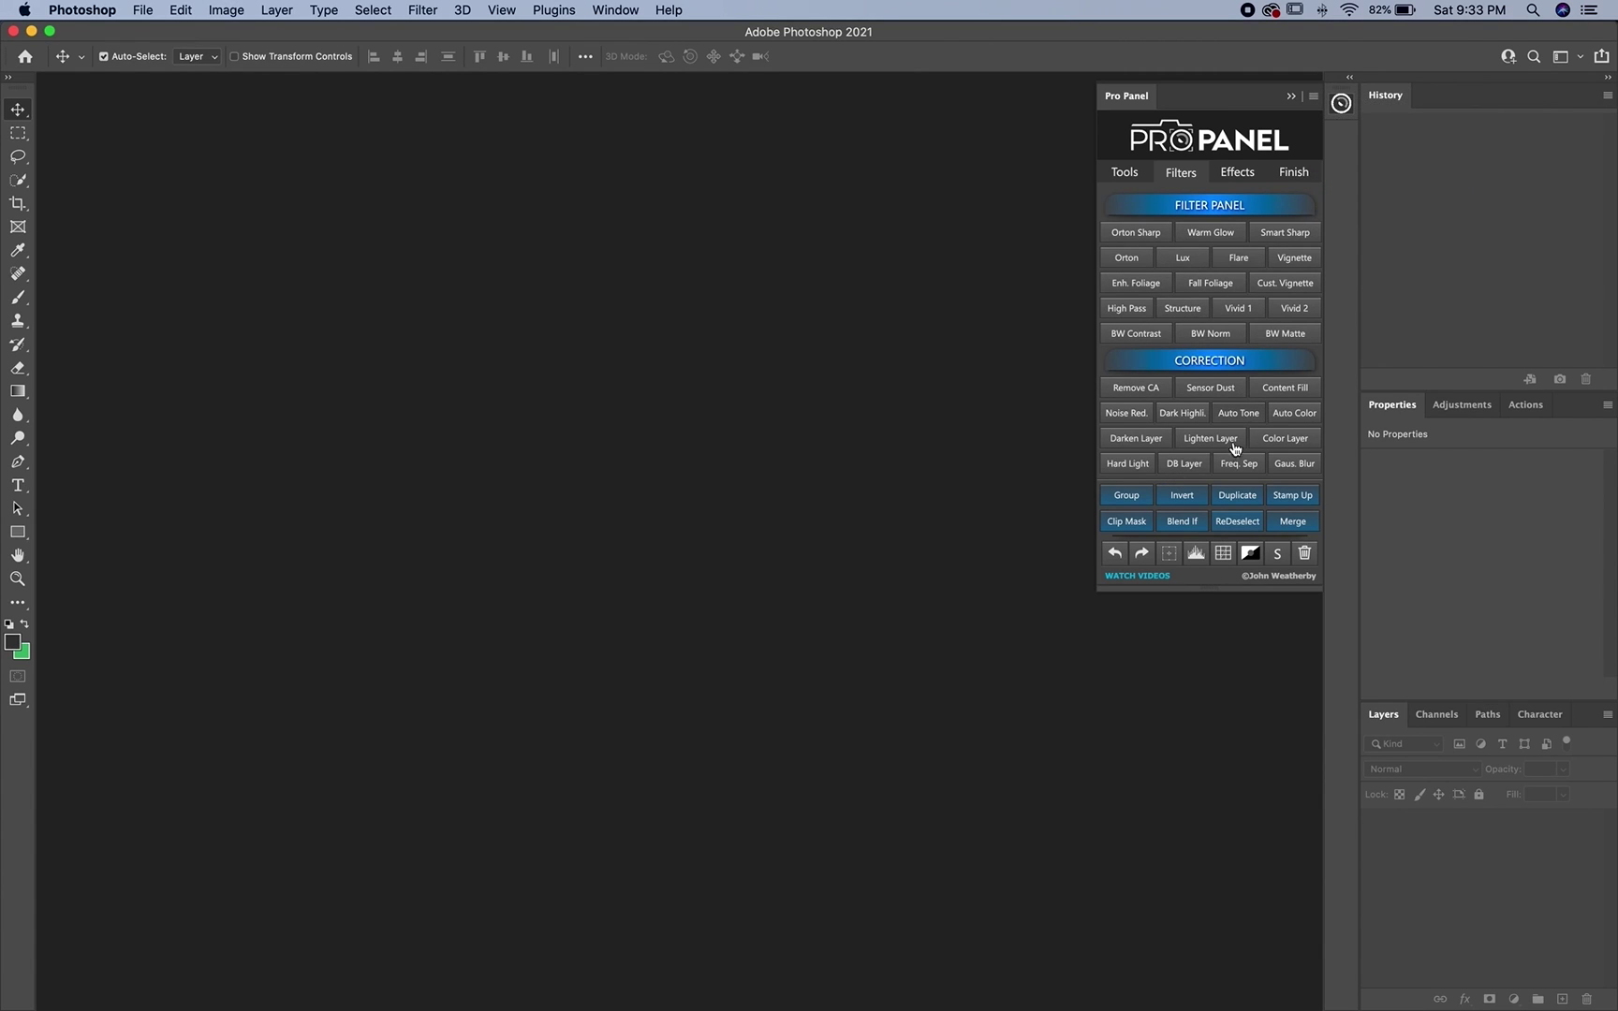
pyautogui.click(1313, 96)
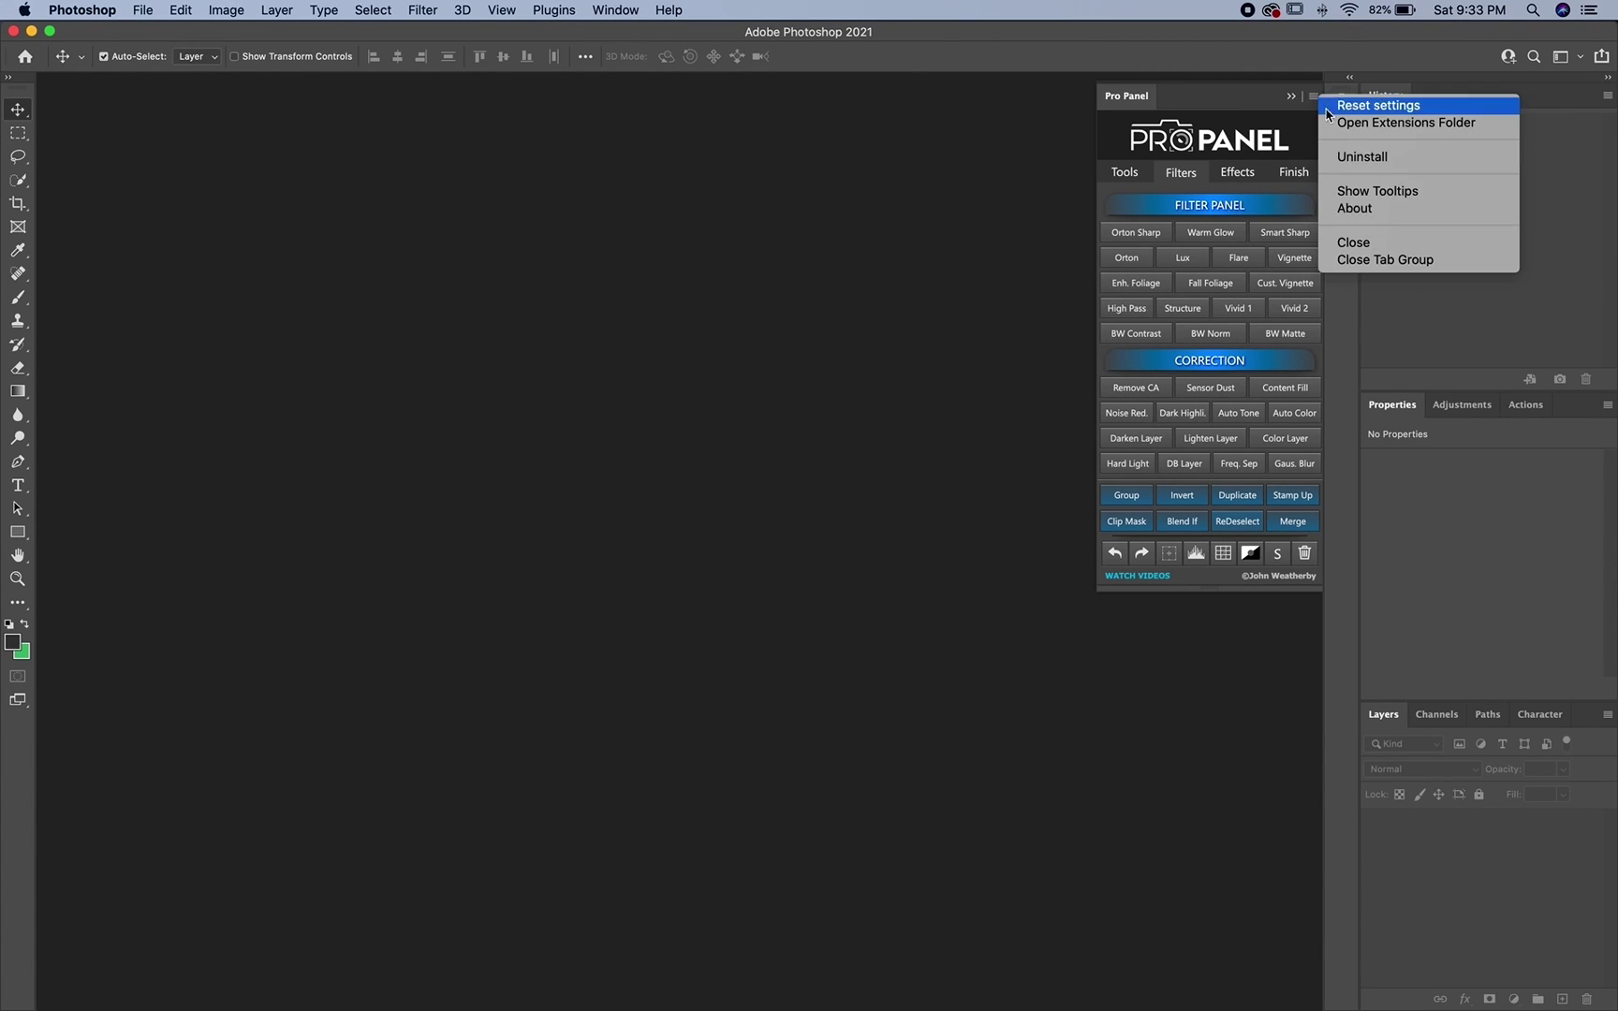
pyautogui.click(1345, 193)
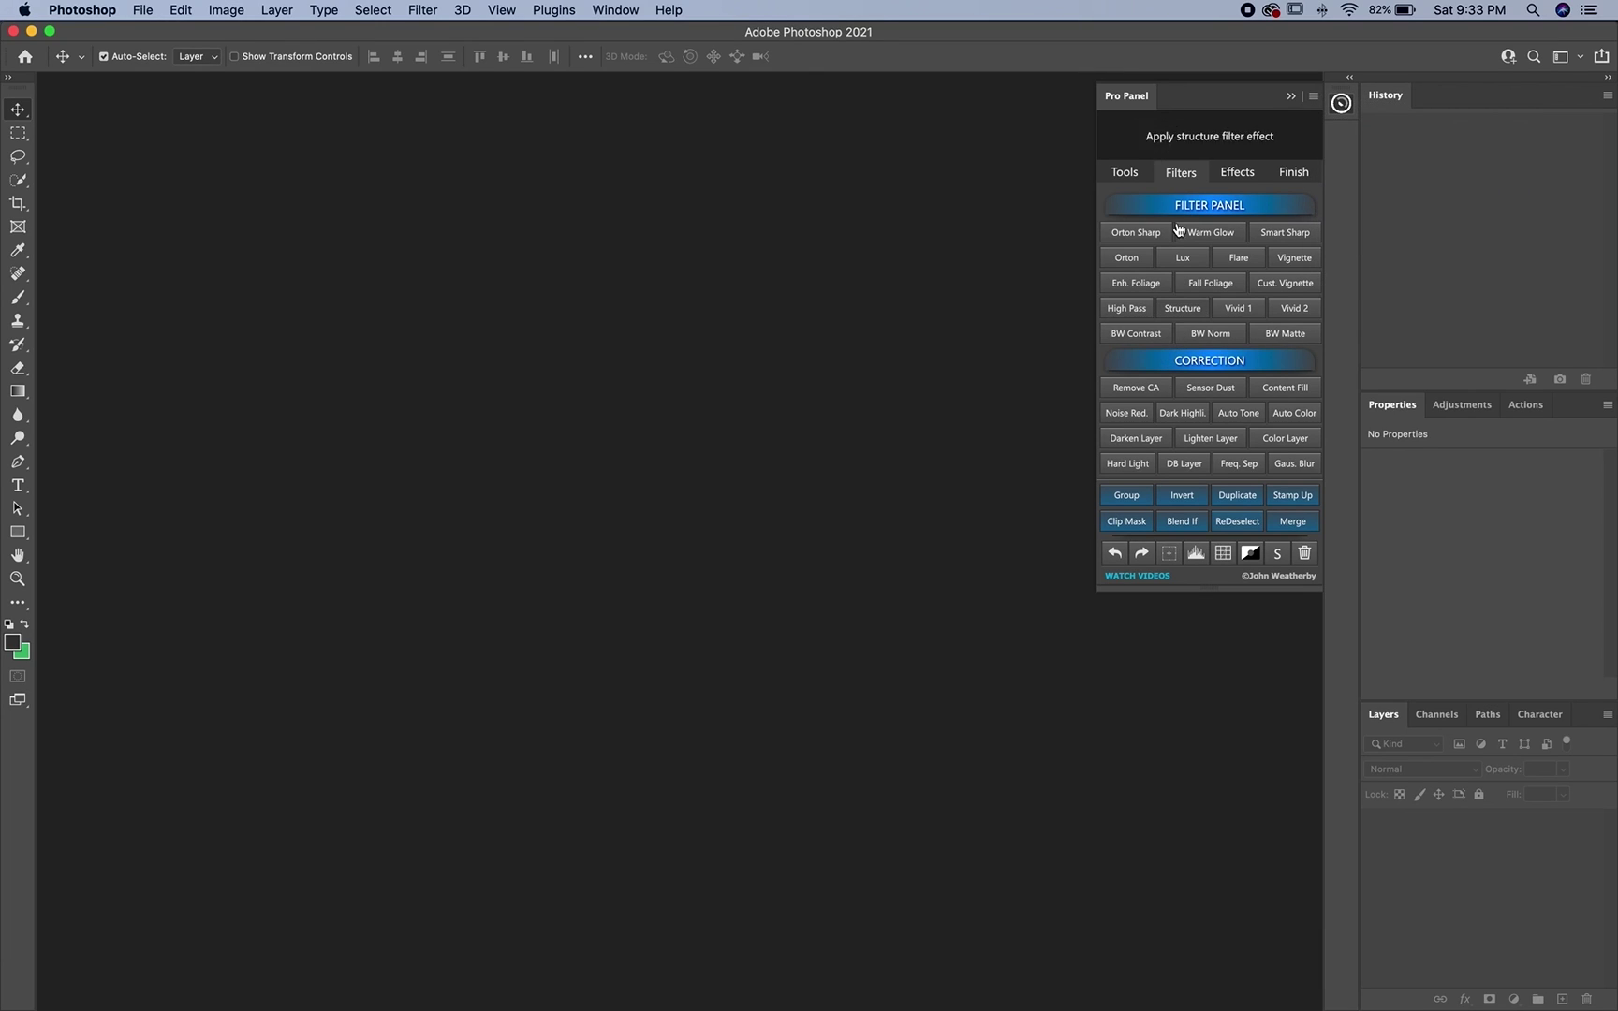
pyautogui.click(1128, 577)
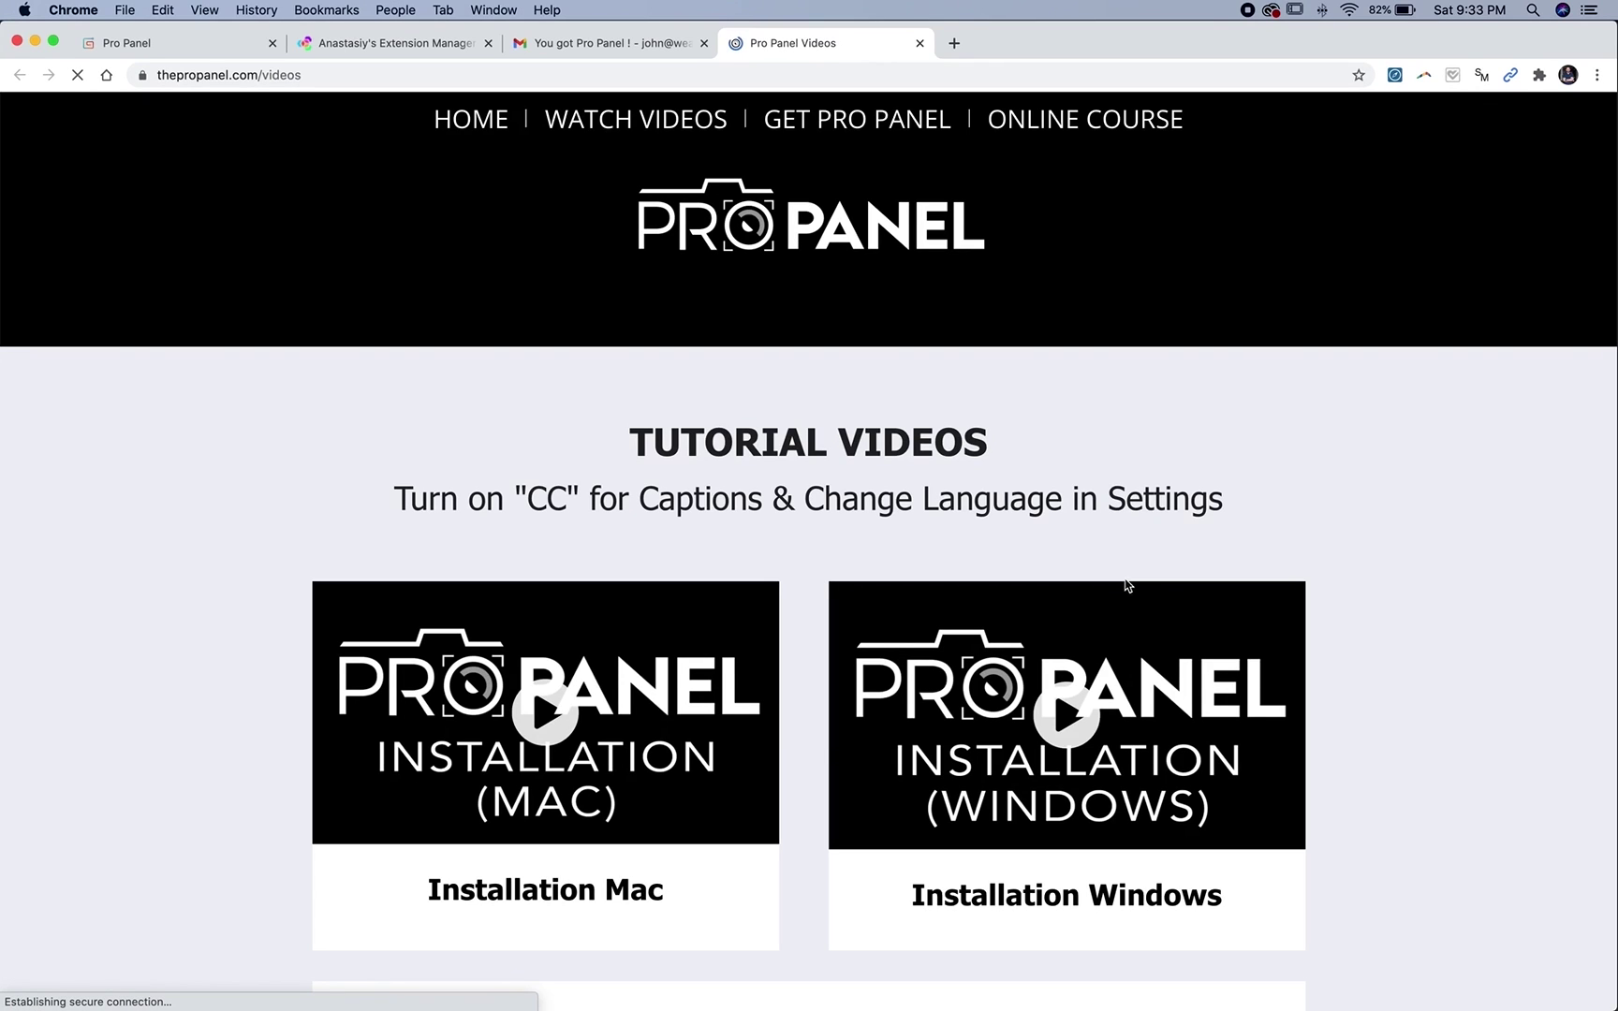
# Step: Scroll through the ProPanel videos page in Chrome, then return to Photoshop's Pro Panel
pyautogui.scroll(-8, 890, 701)
pyautogui.scroll(-18, 890, 702)
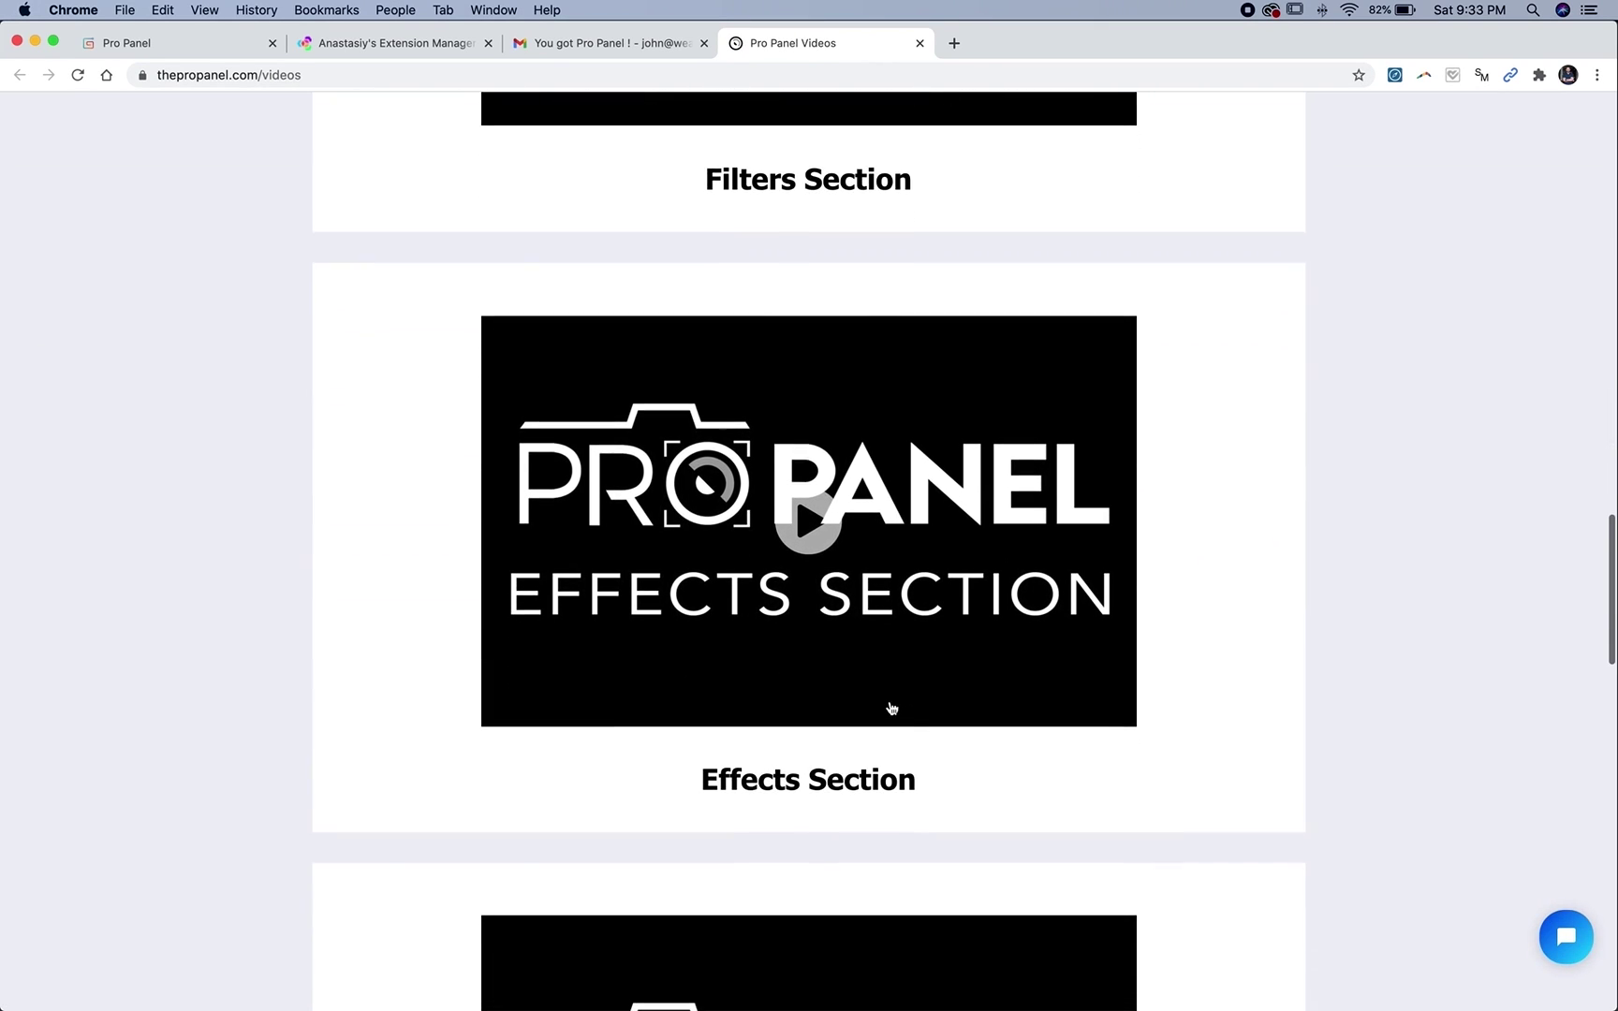
pyautogui.scroll(15, 889, 712)
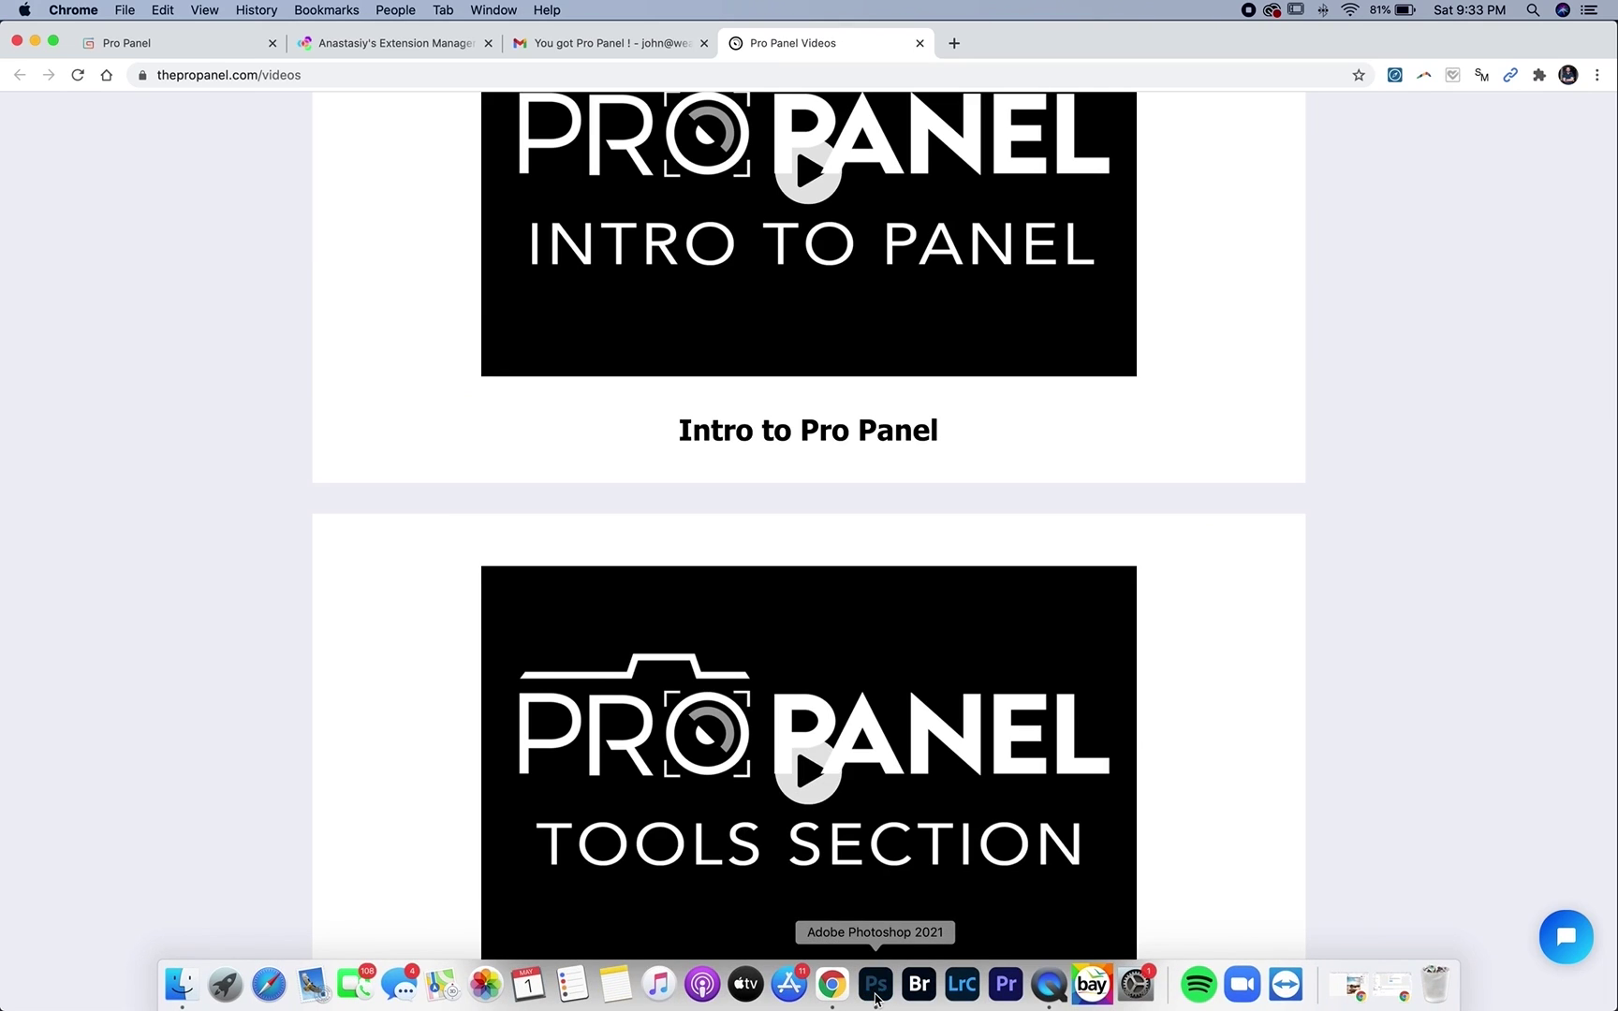
pyautogui.click(874, 996)
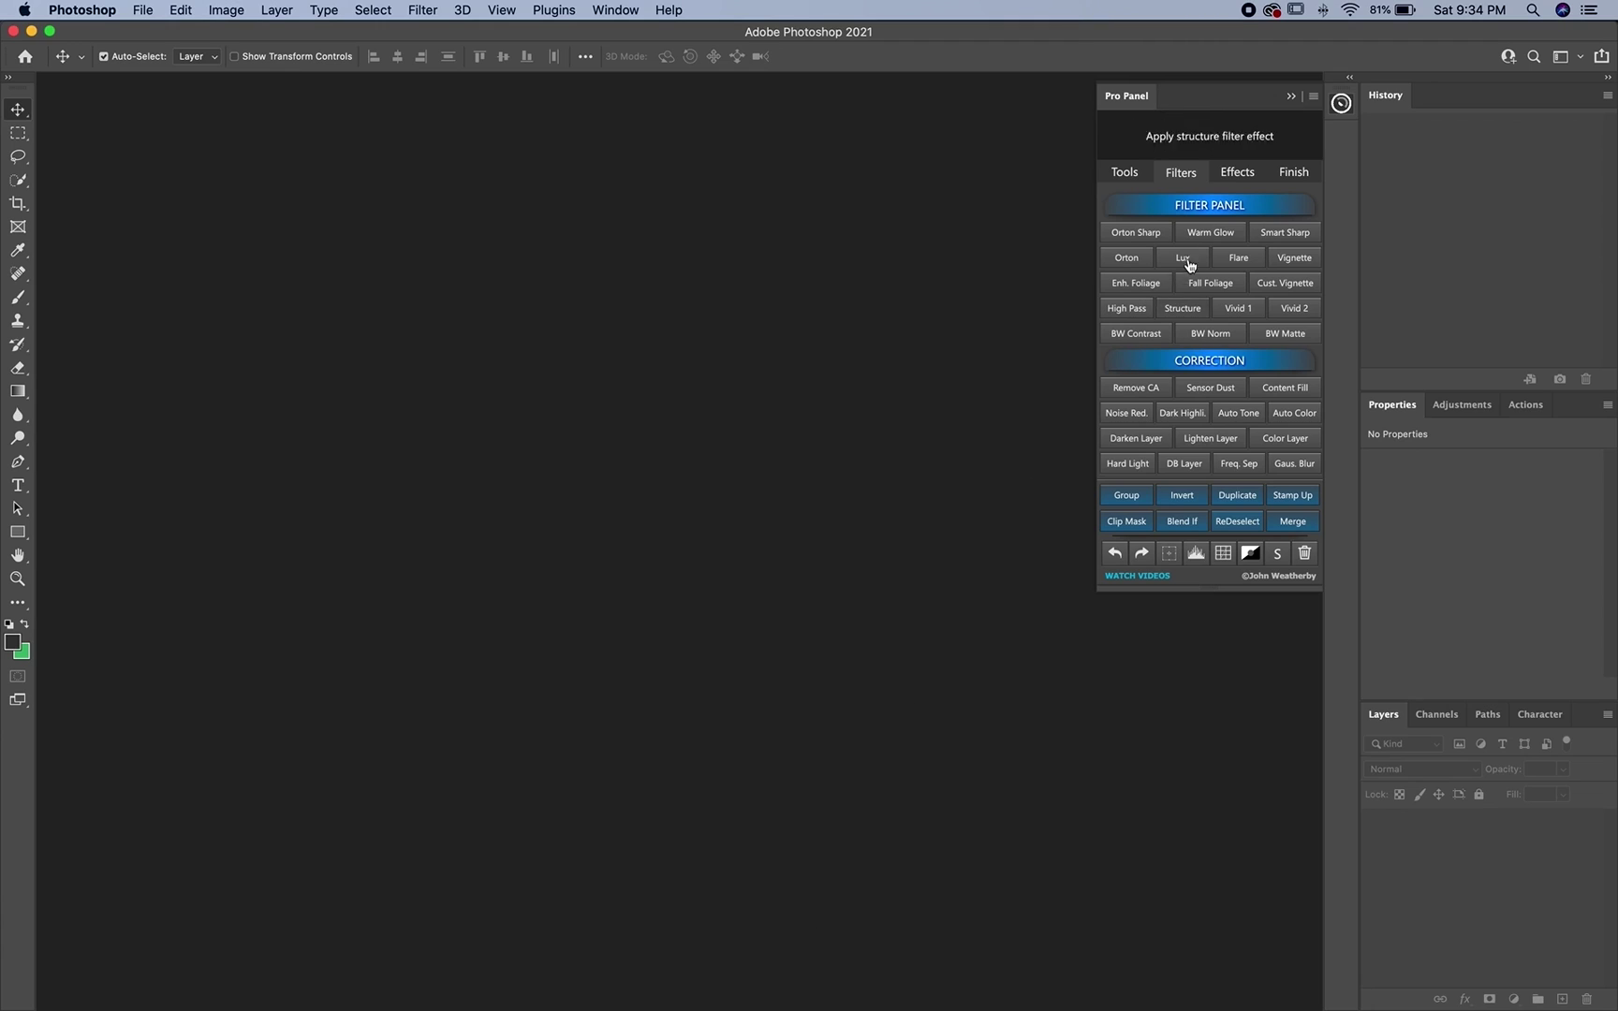
pyautogui.click(1314, 96)
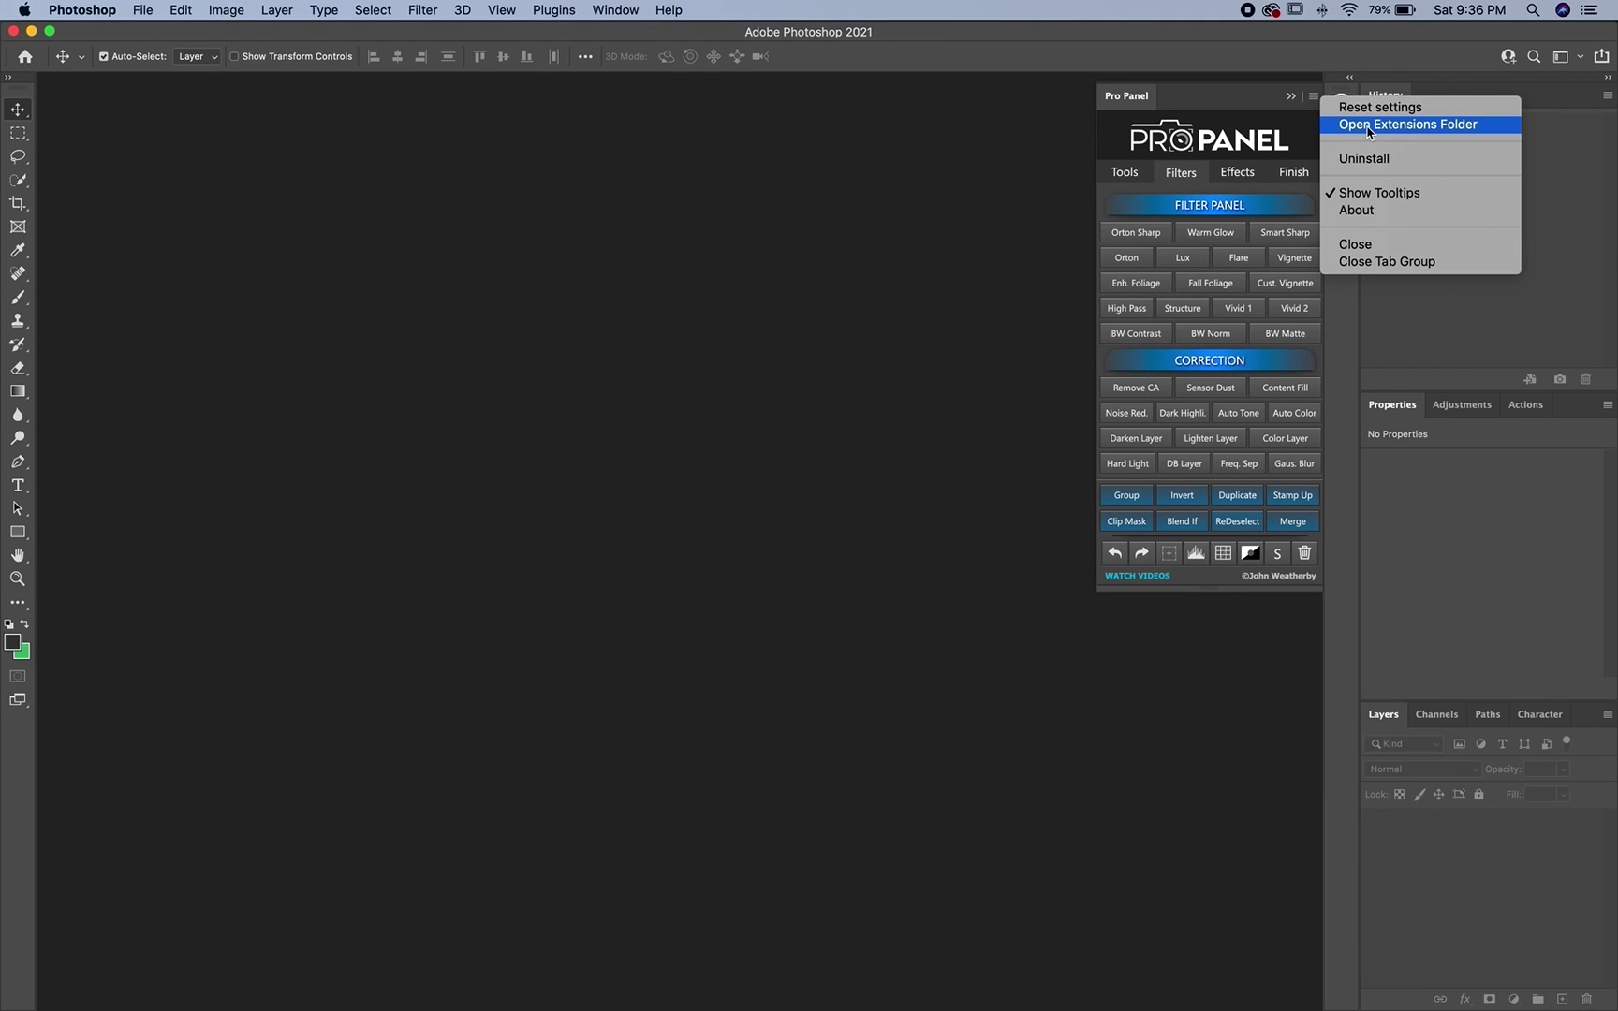
# Step: Move the installed ProPanel extension folder to the Trash, select ProPanel.zxp, and return to the Extension Manager page
pyautogui.click(1369, 125)
pyautogui.rightClick(1132, 660)
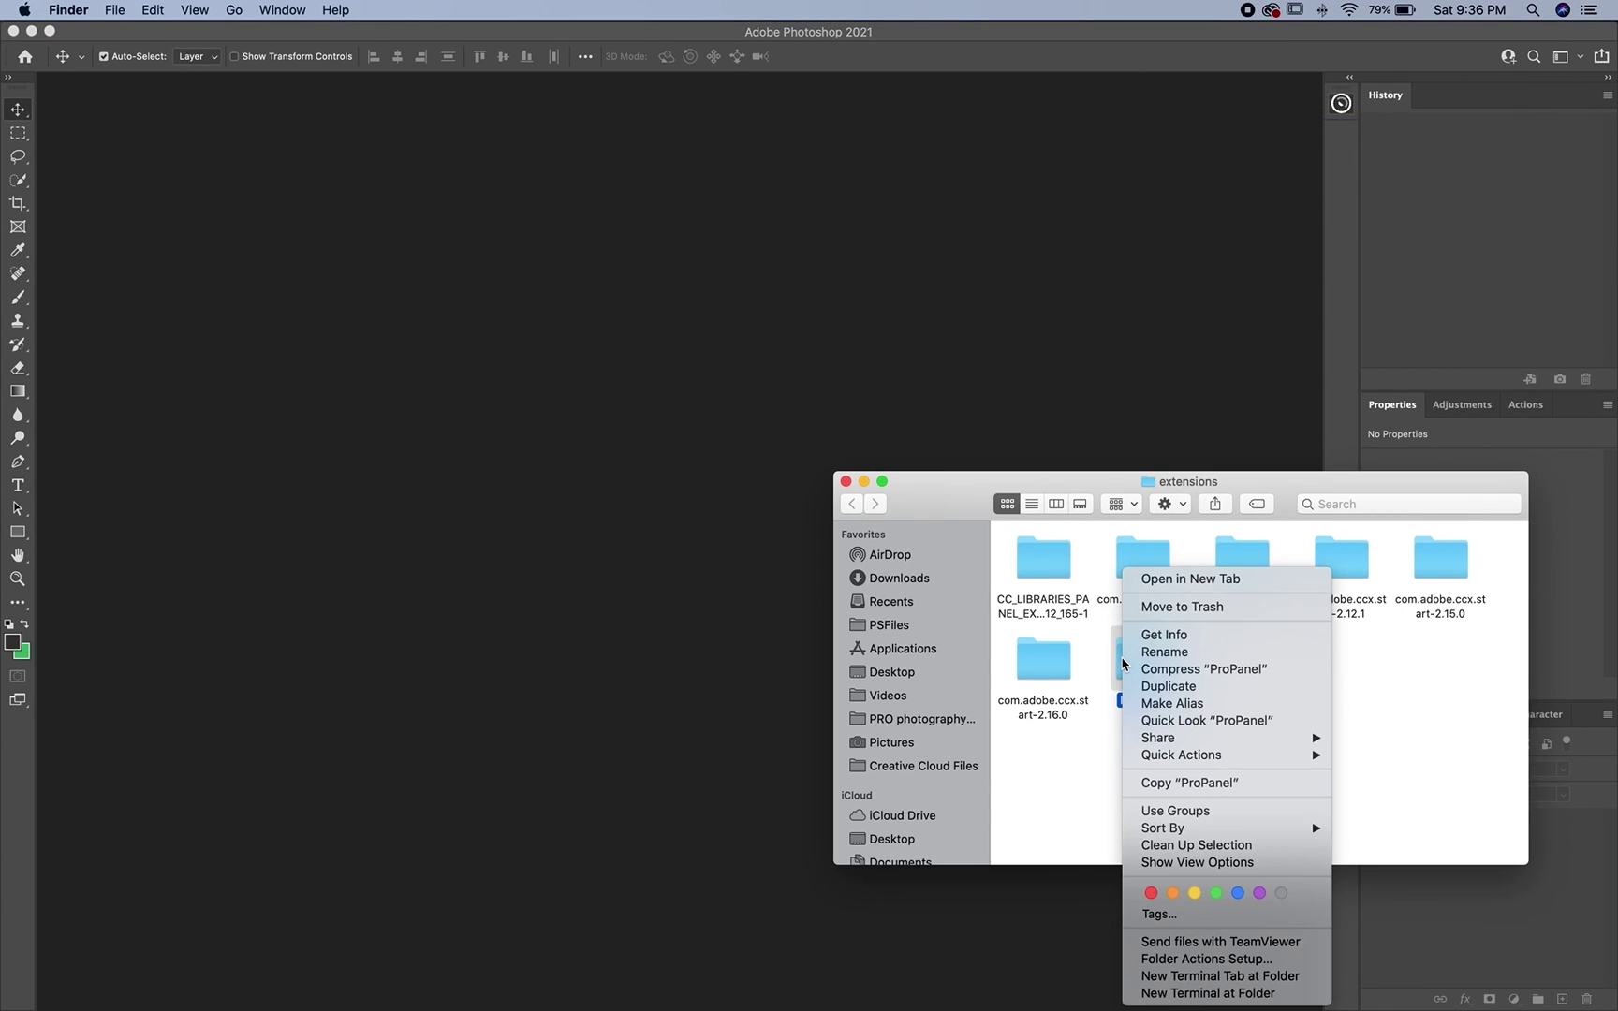
pyautogui.click(1176, 610)
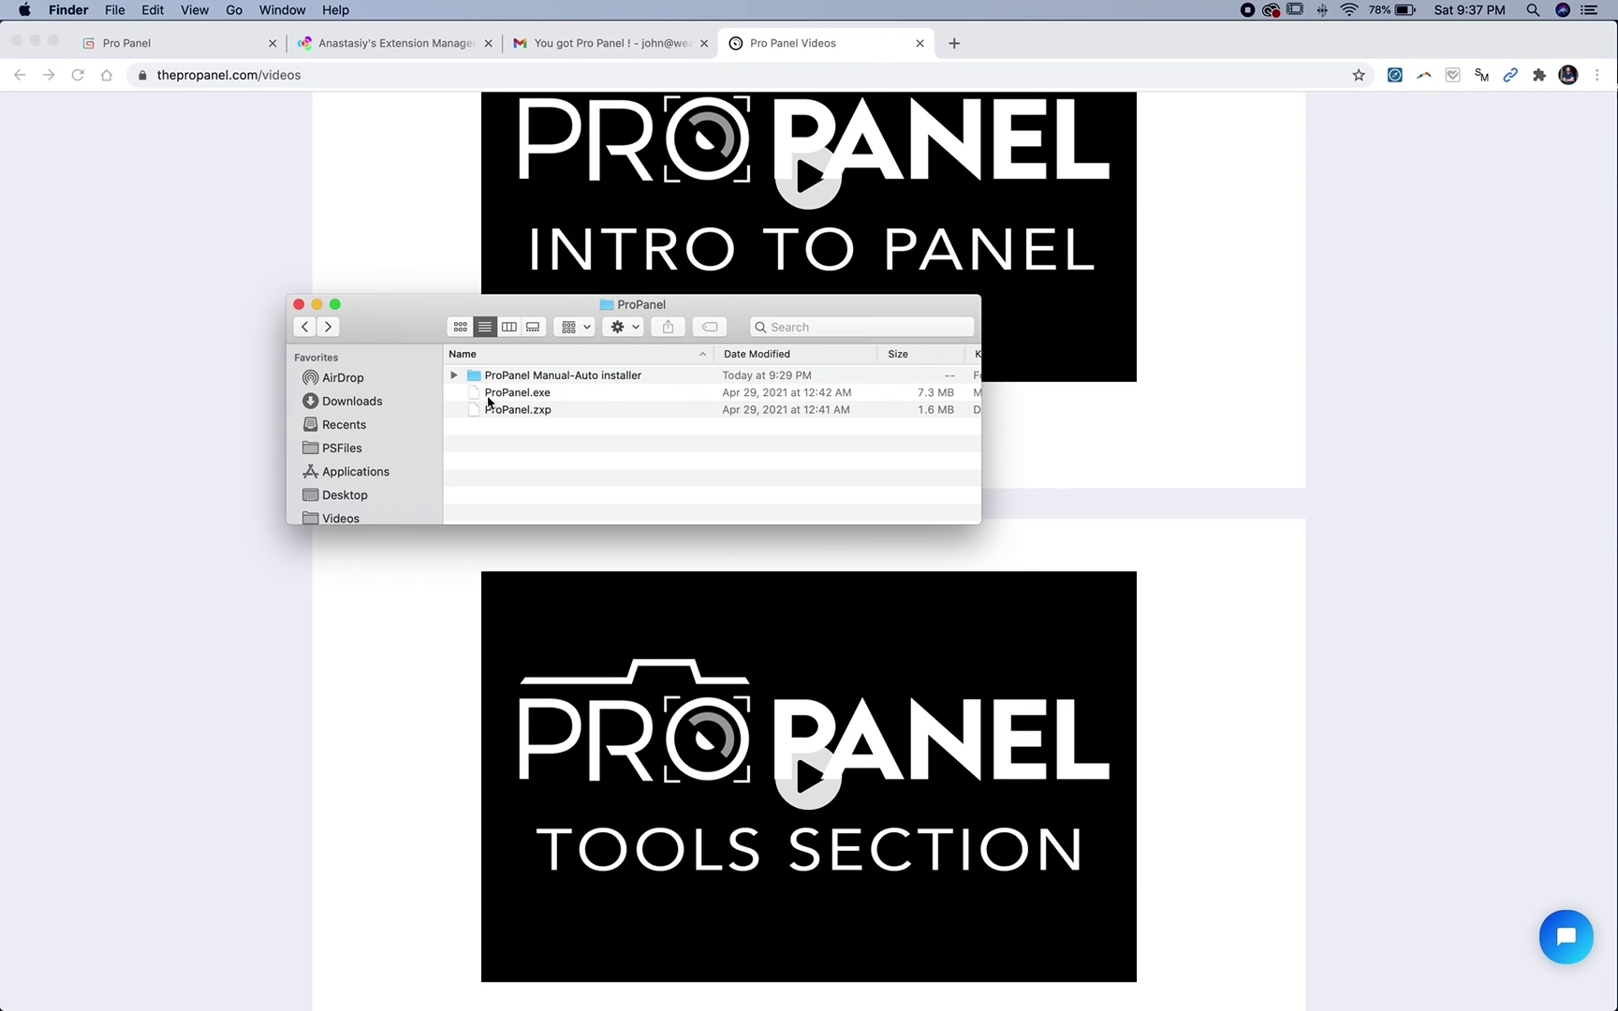
pyautogui.click(520, 411)
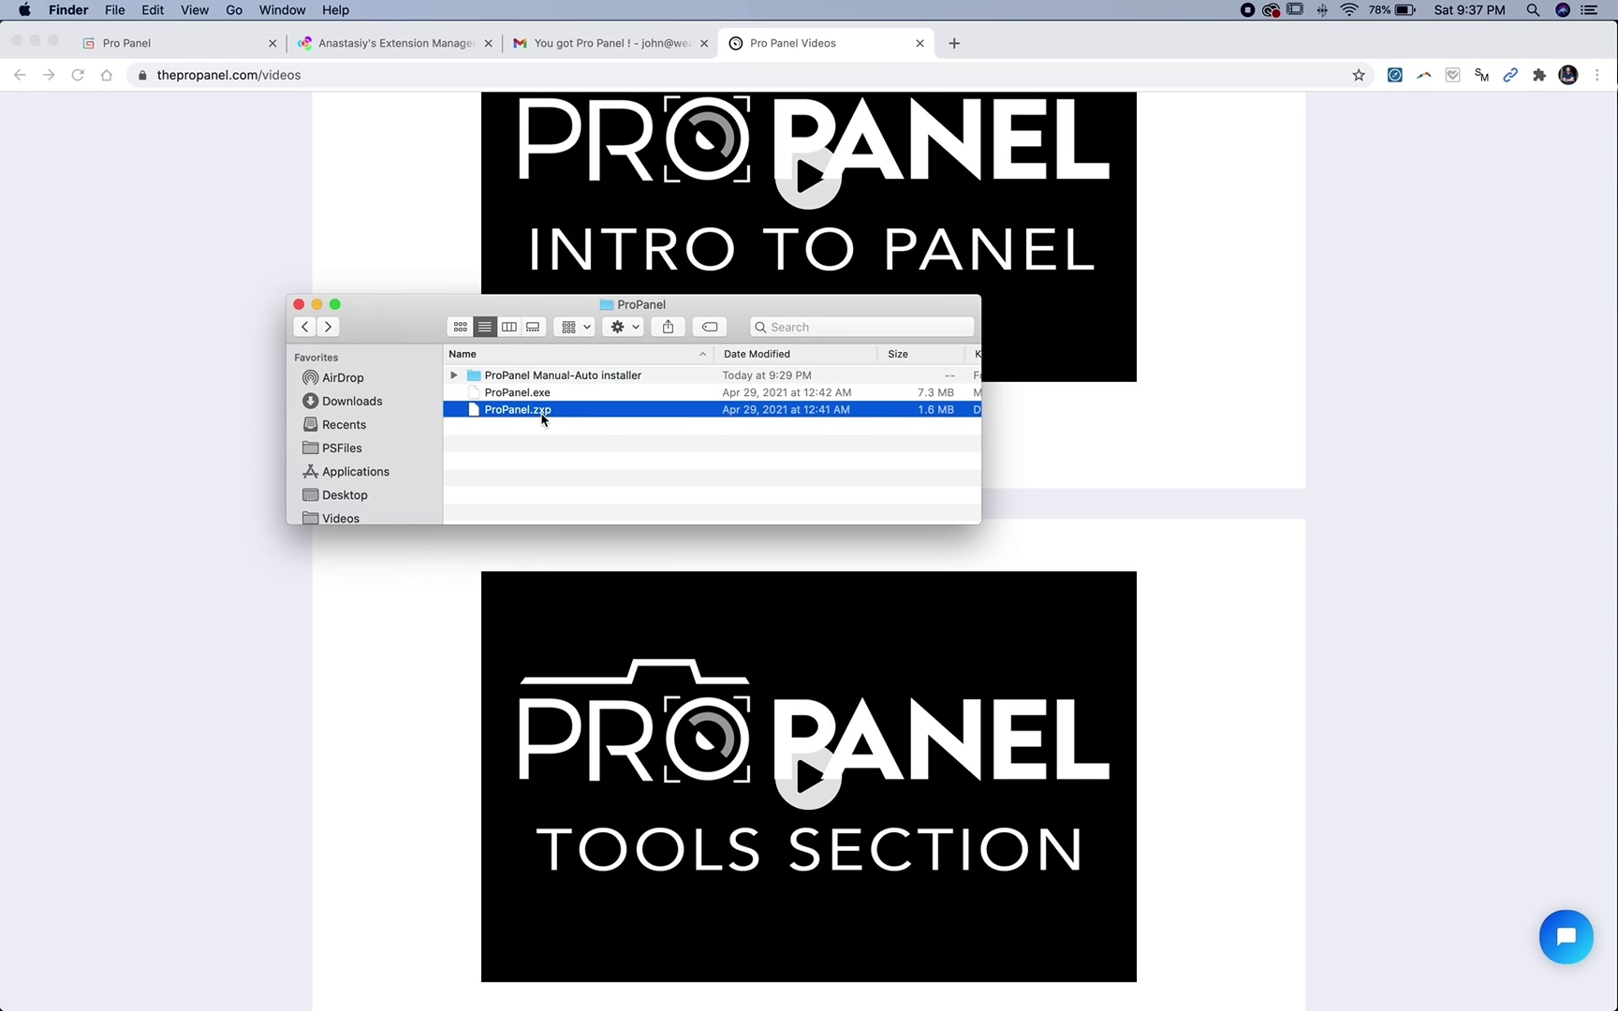
pyautogui.click(421, 45)
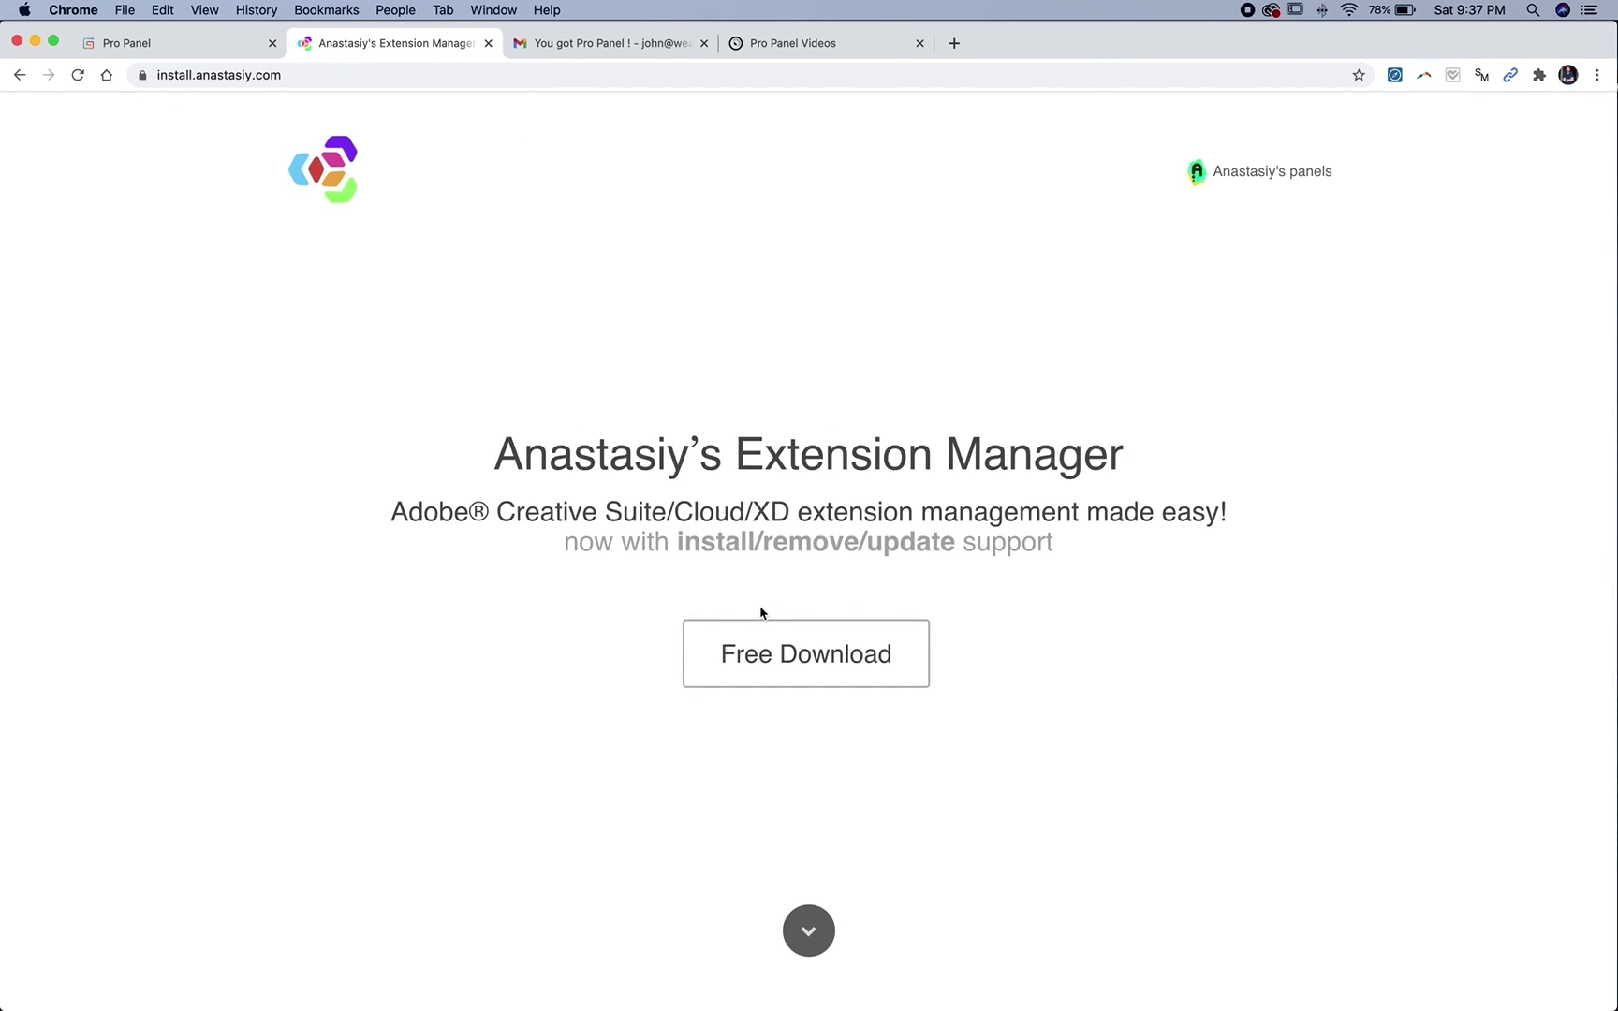
# Step: Download the macOS version of Extension Manager and unzip ExtensionManager.zip in Downloads
pyautogui.click(801, 654)
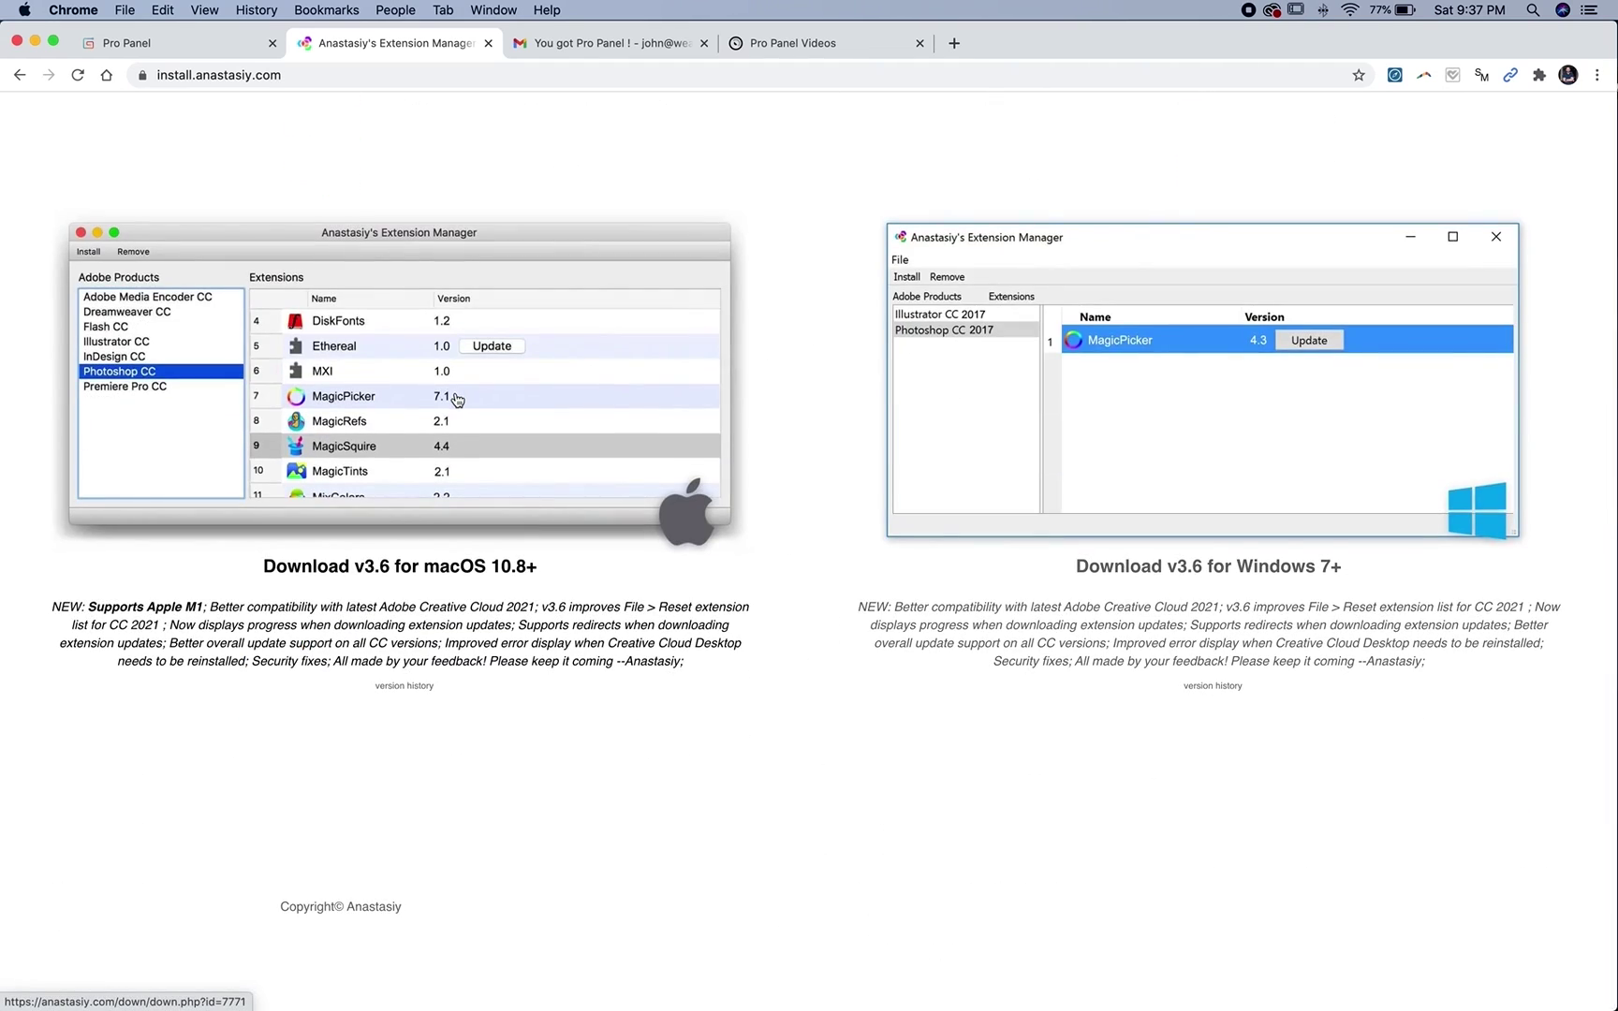
pyautogui.click(456, 400)
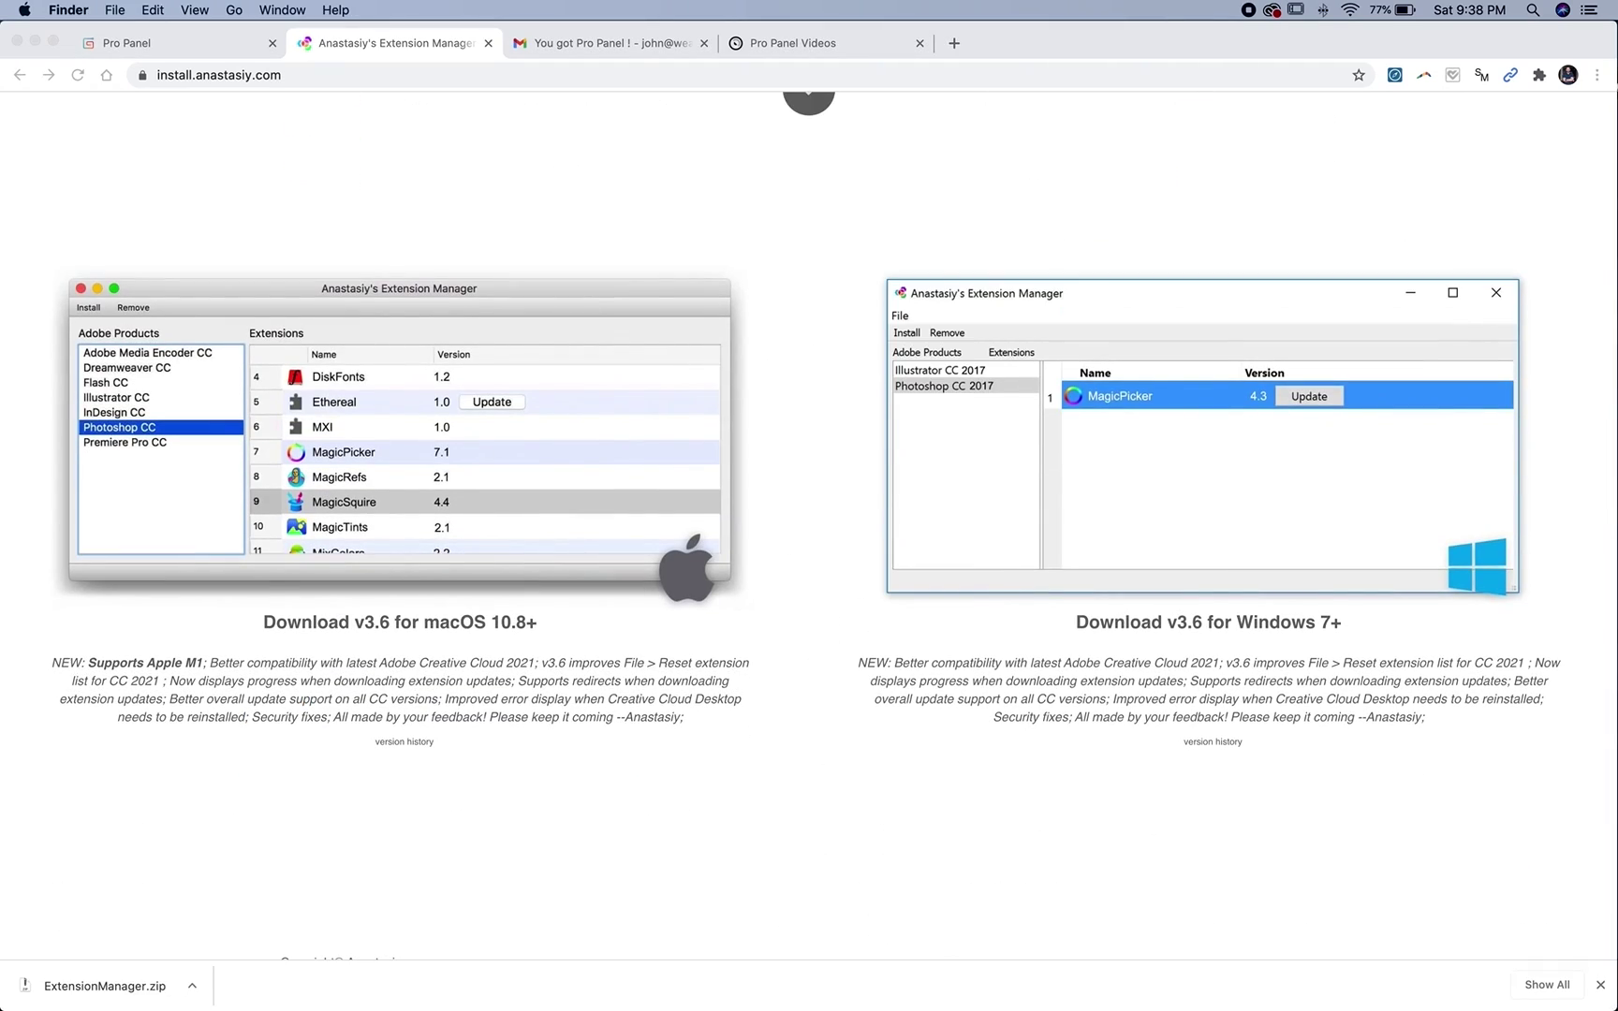
pyautogui.click(162, 991)
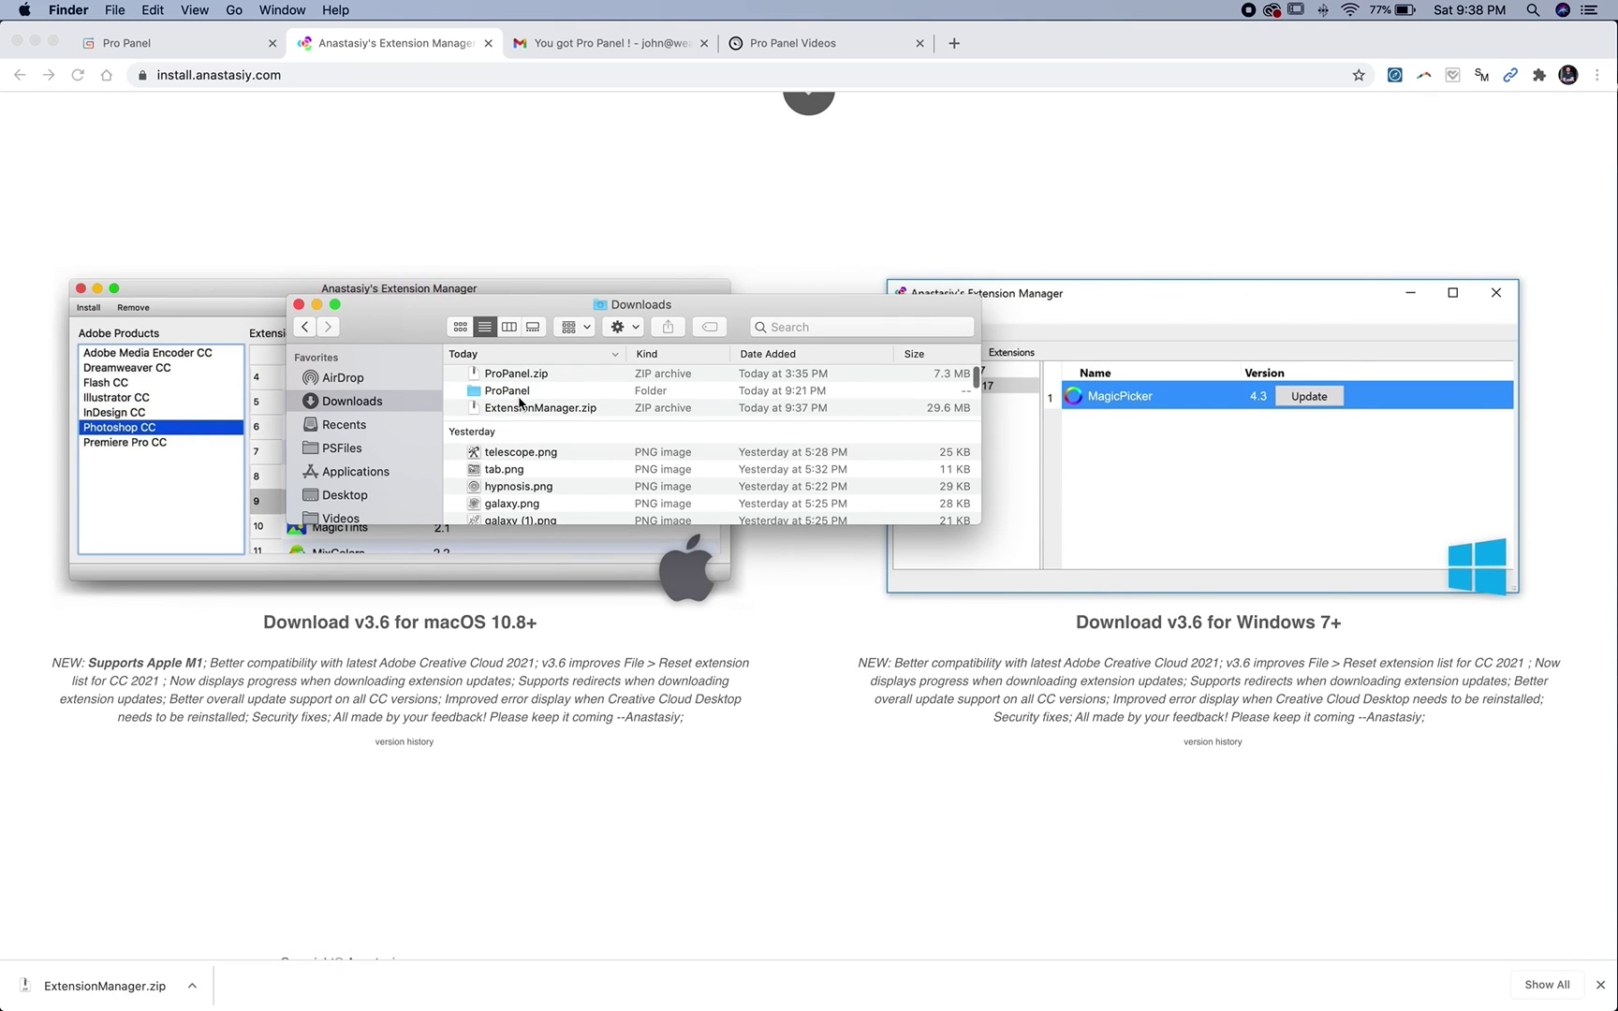
pyautogui.doubleClick(524, 410)
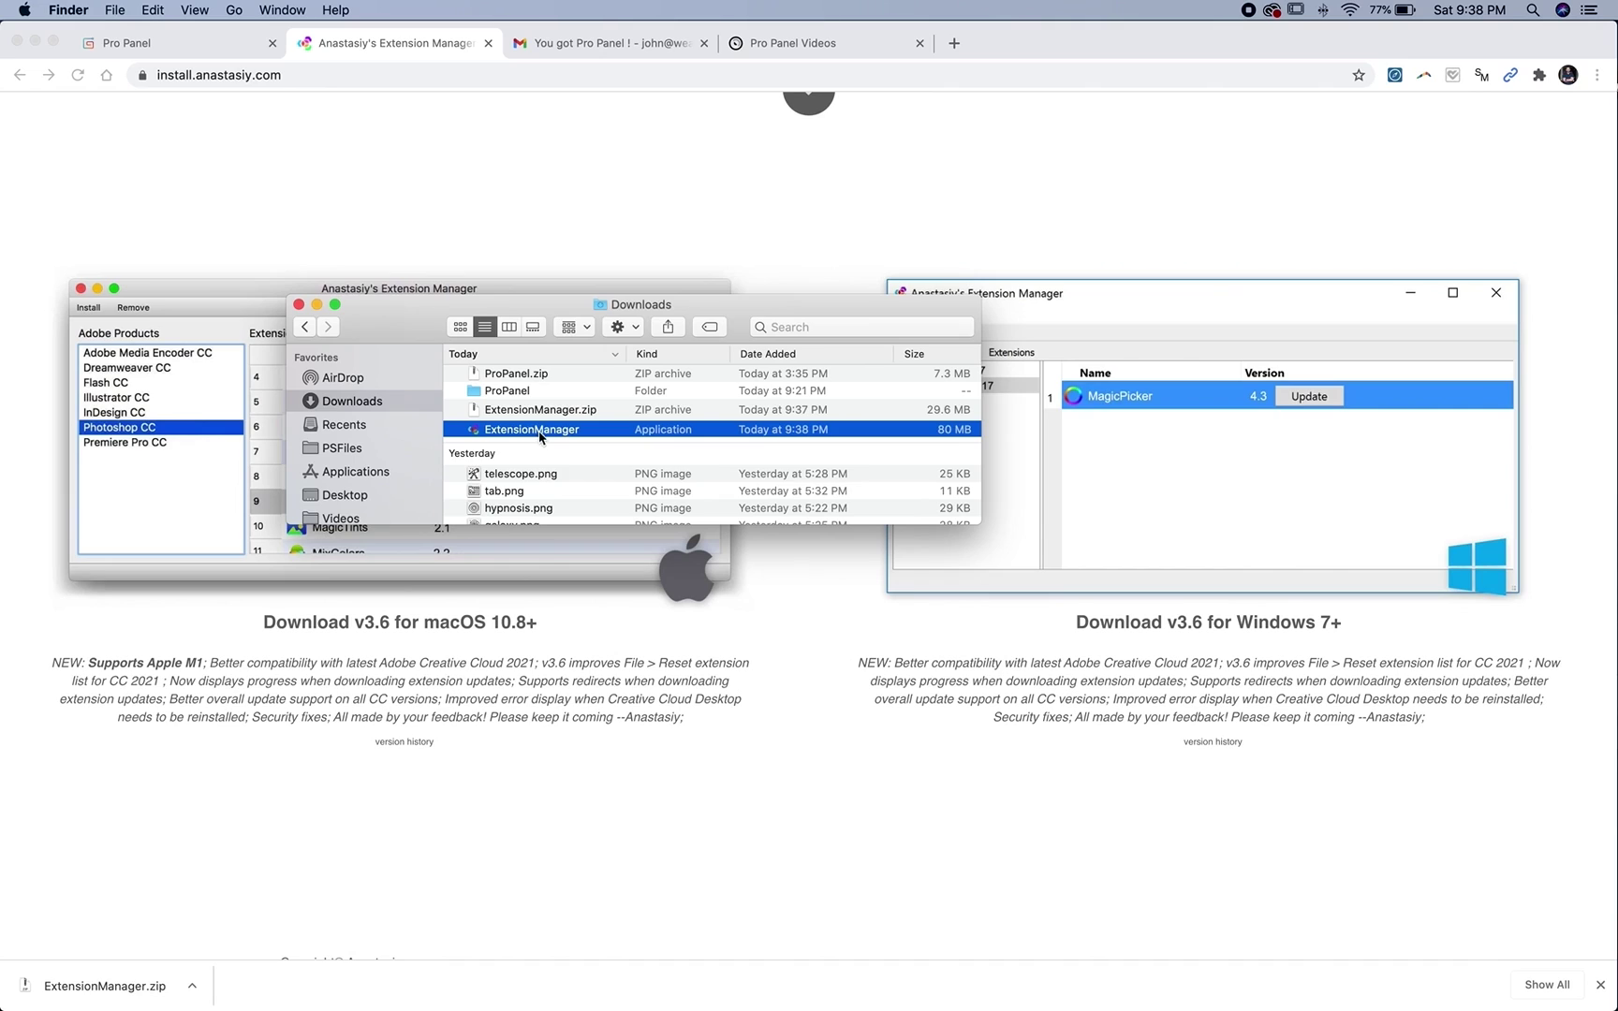
# Step: Launch the Extension Manager app, authorise it with the account password, and decline moving it to Applications
pyautogui.doubleClick(554, 433)
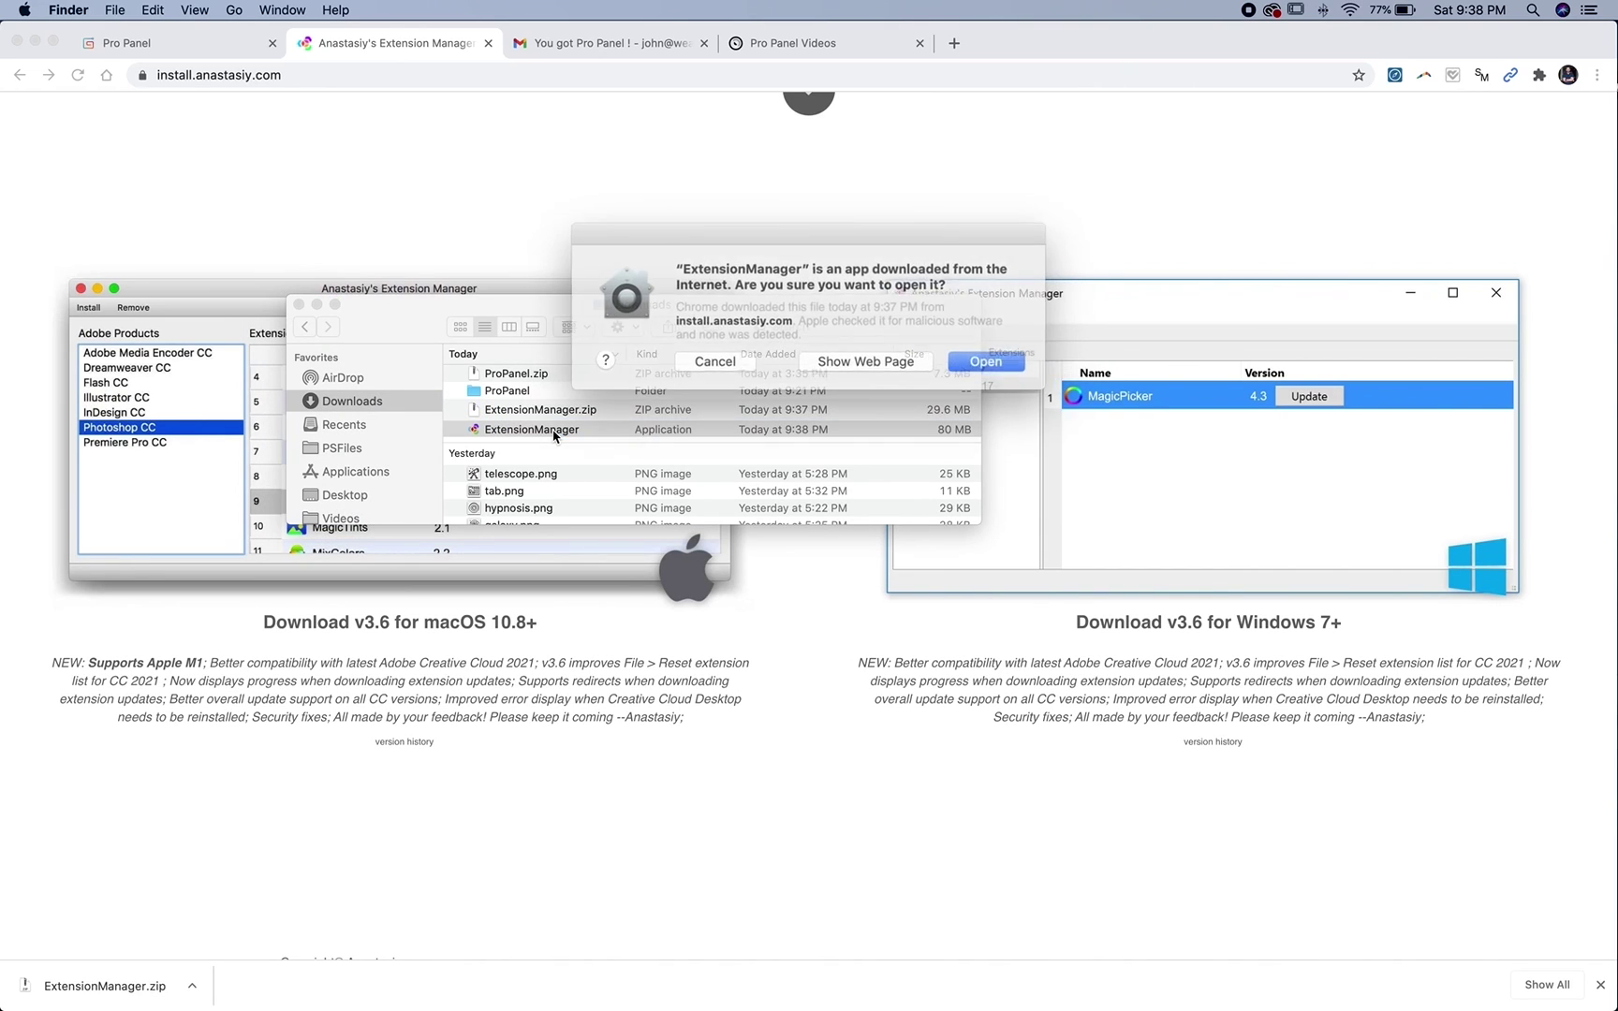
pyautogui.click(963, 361)
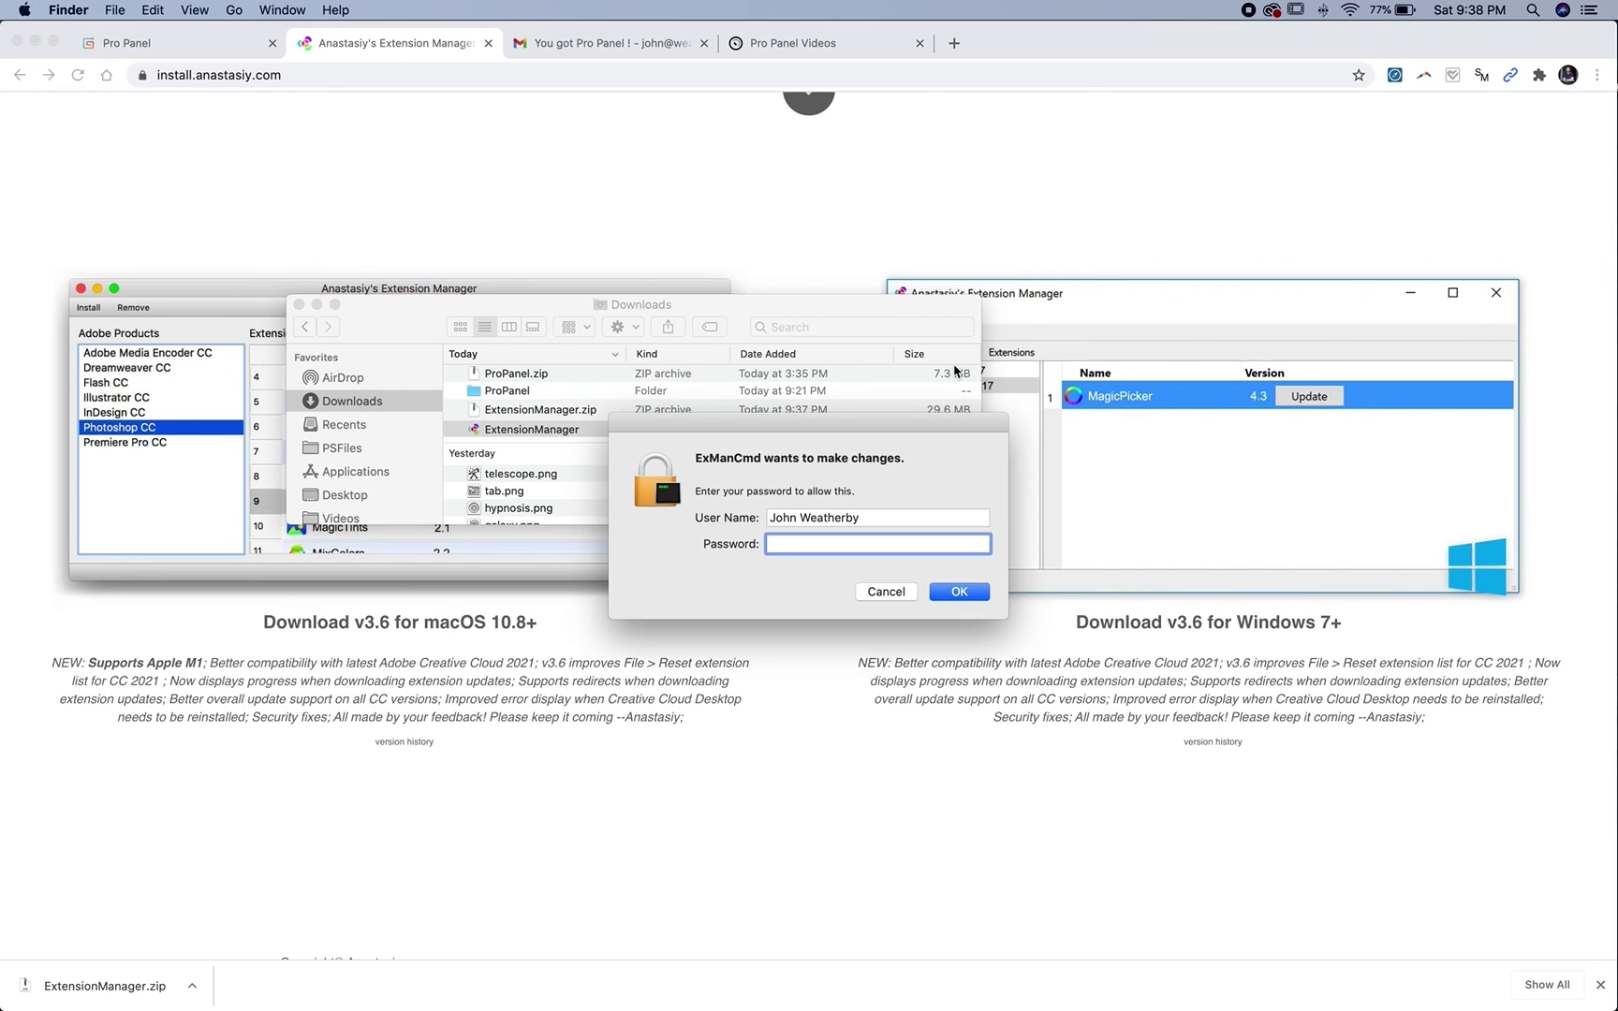
pyautogui.write('•••••••••')
pyautogui.press('Return')
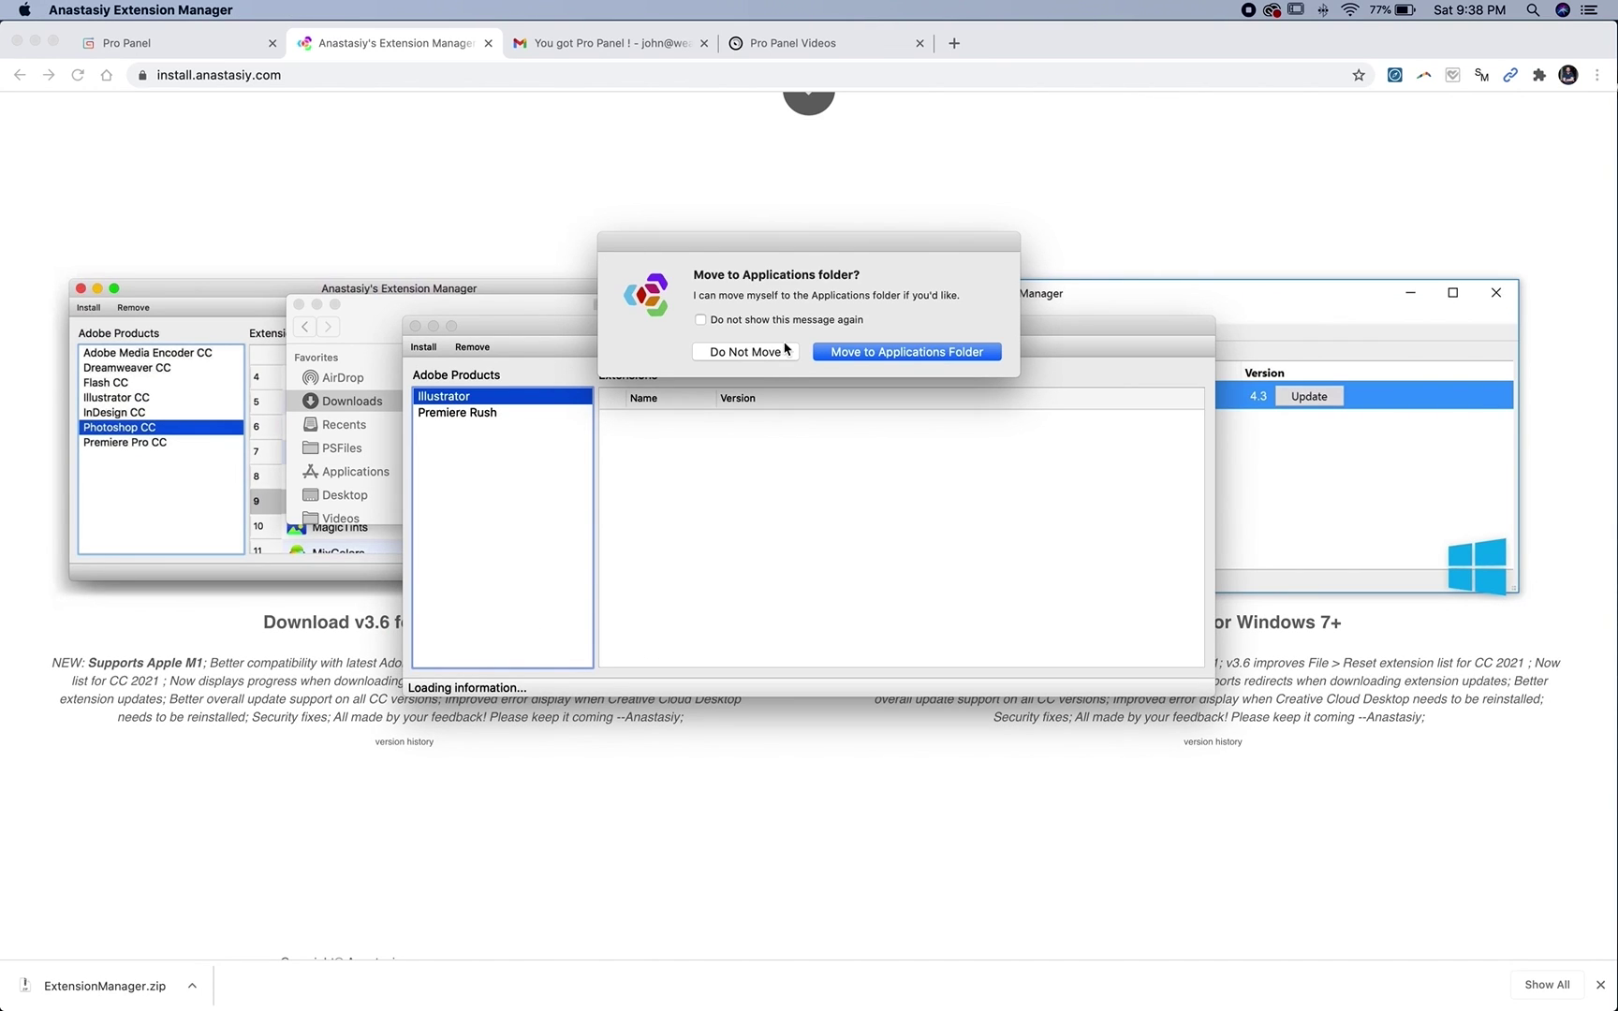
pyautogui.click(883, 354)
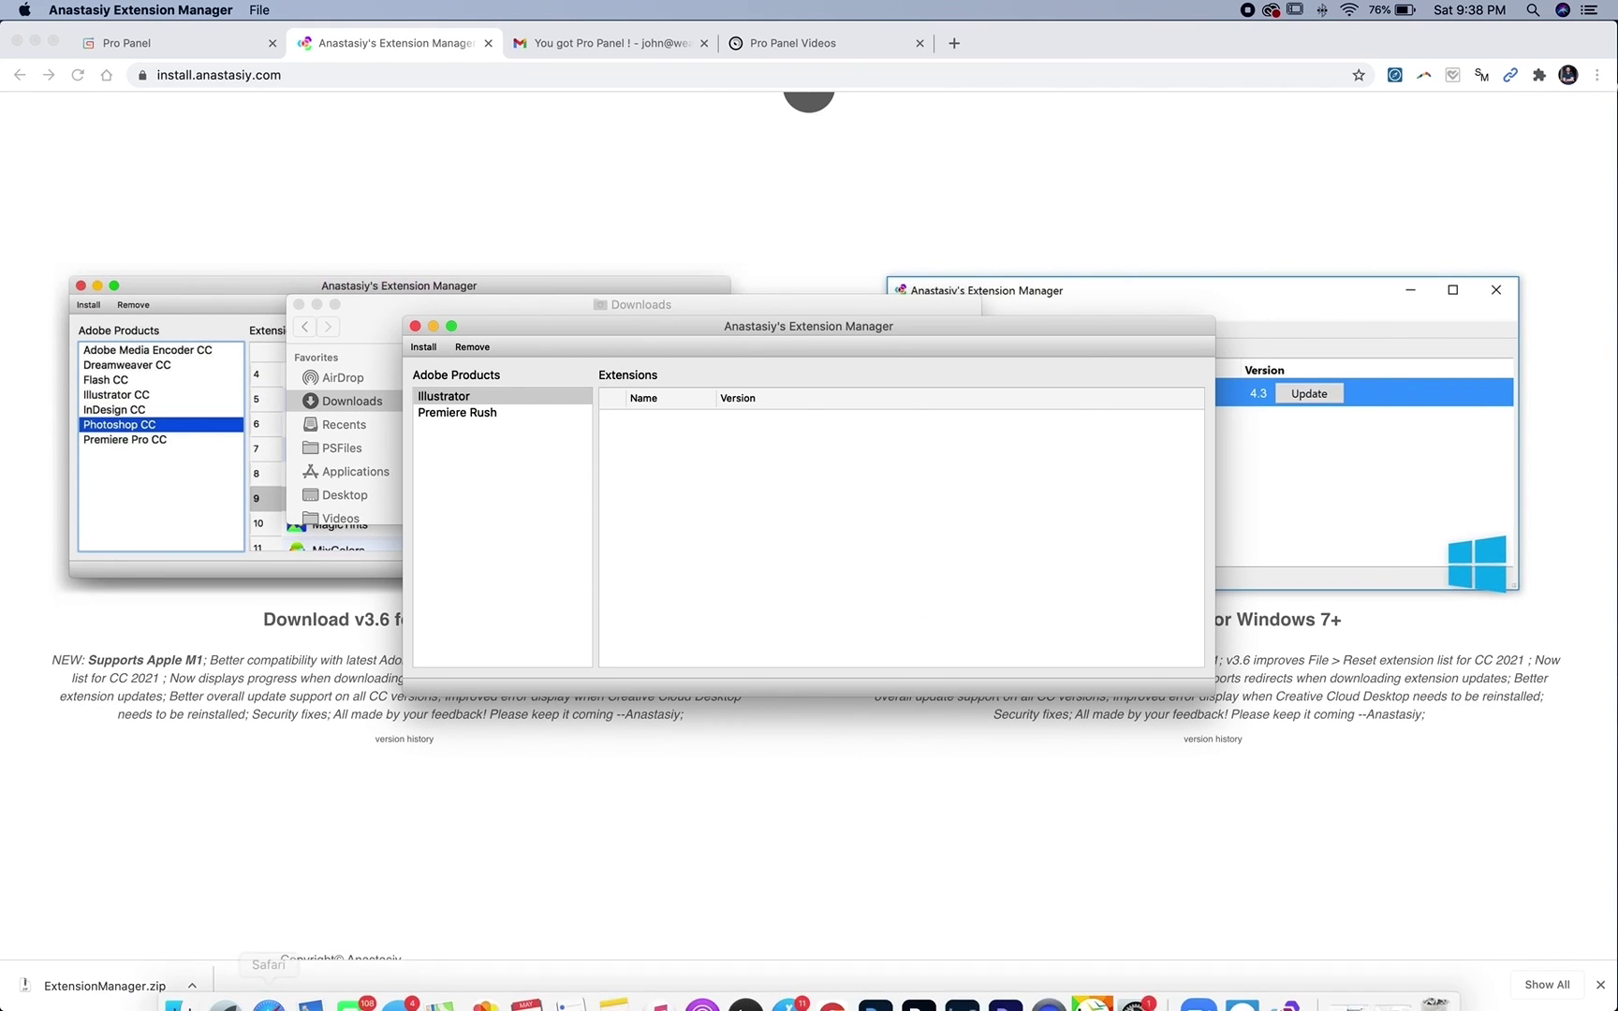
pyautogui.click(183, 987)
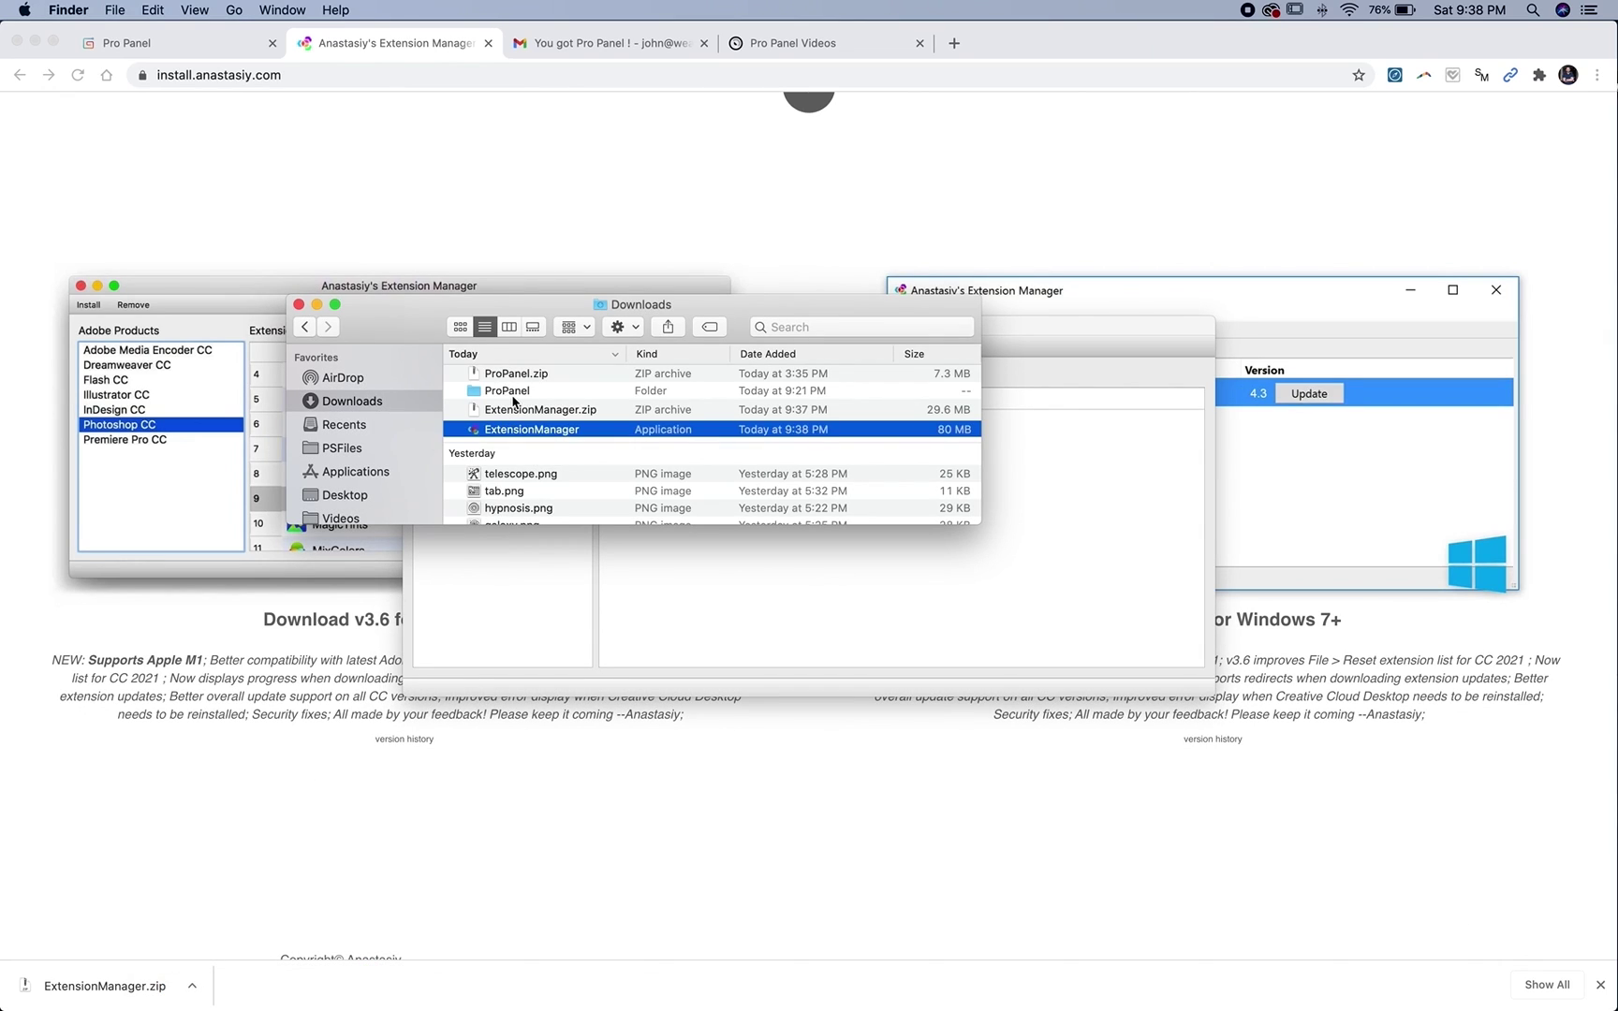
# Step: Install ProPanel.zxp from the ProPanel folder with ExtensionManager, authorising with the account password, and acknowledge success
pyautogui.doubleClick(513, 393)
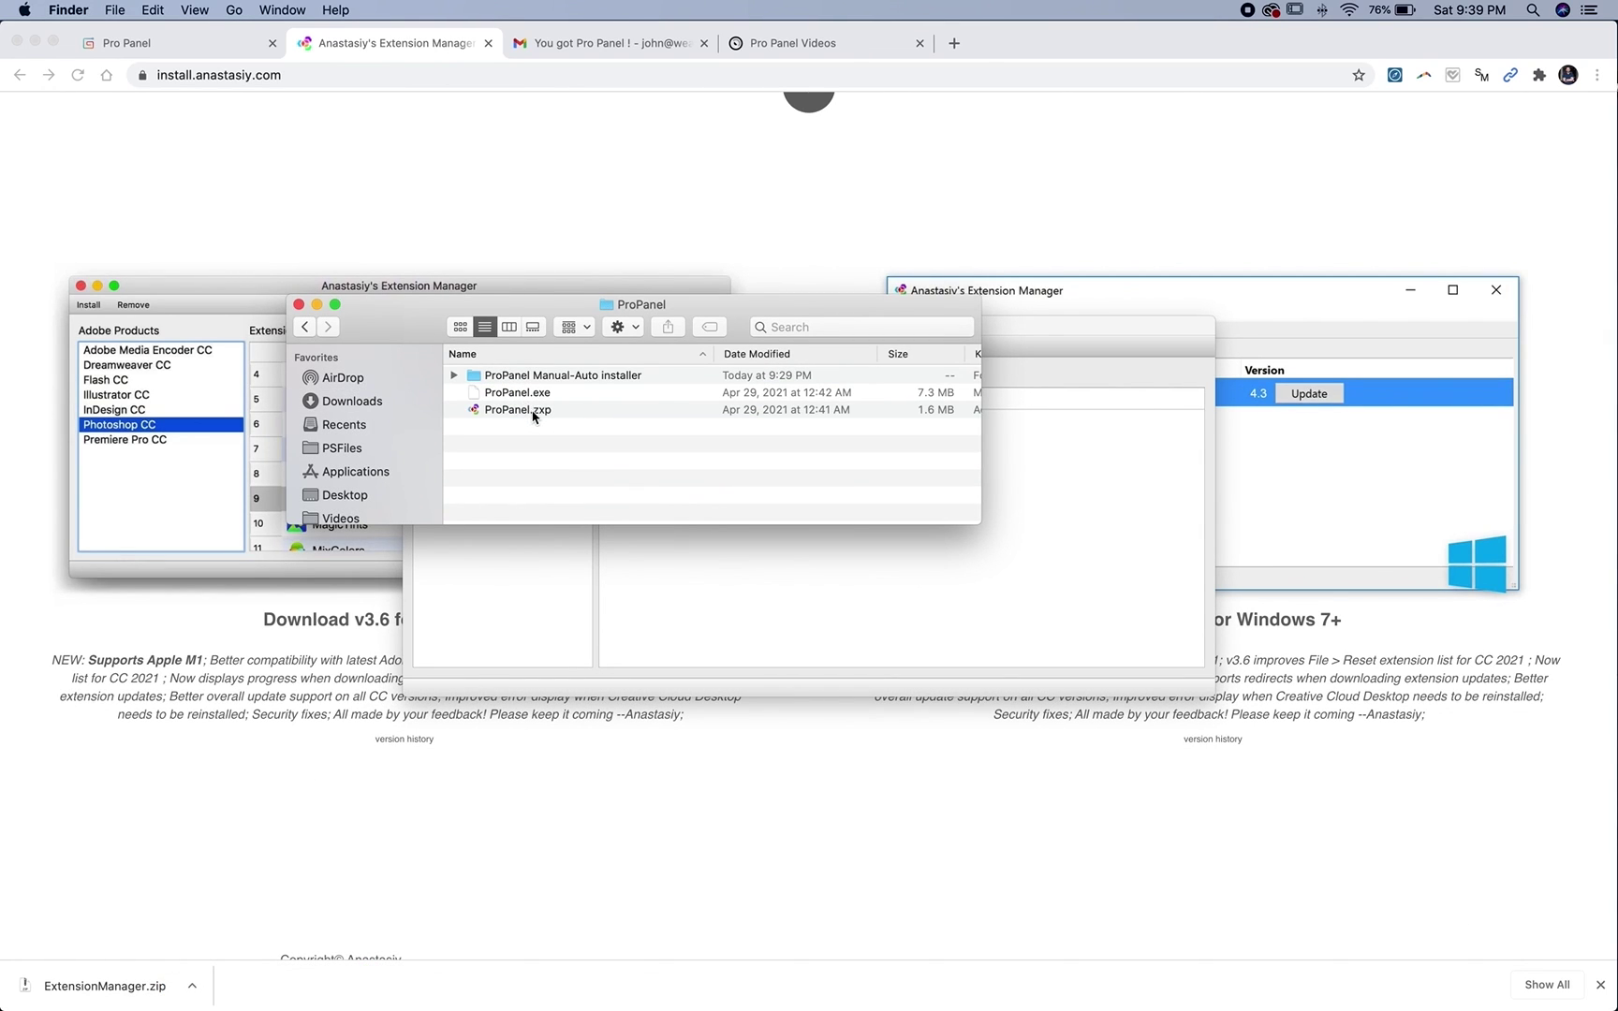
pyautogui.click(540, 414)
pyautogui.rightClick(544, 413)
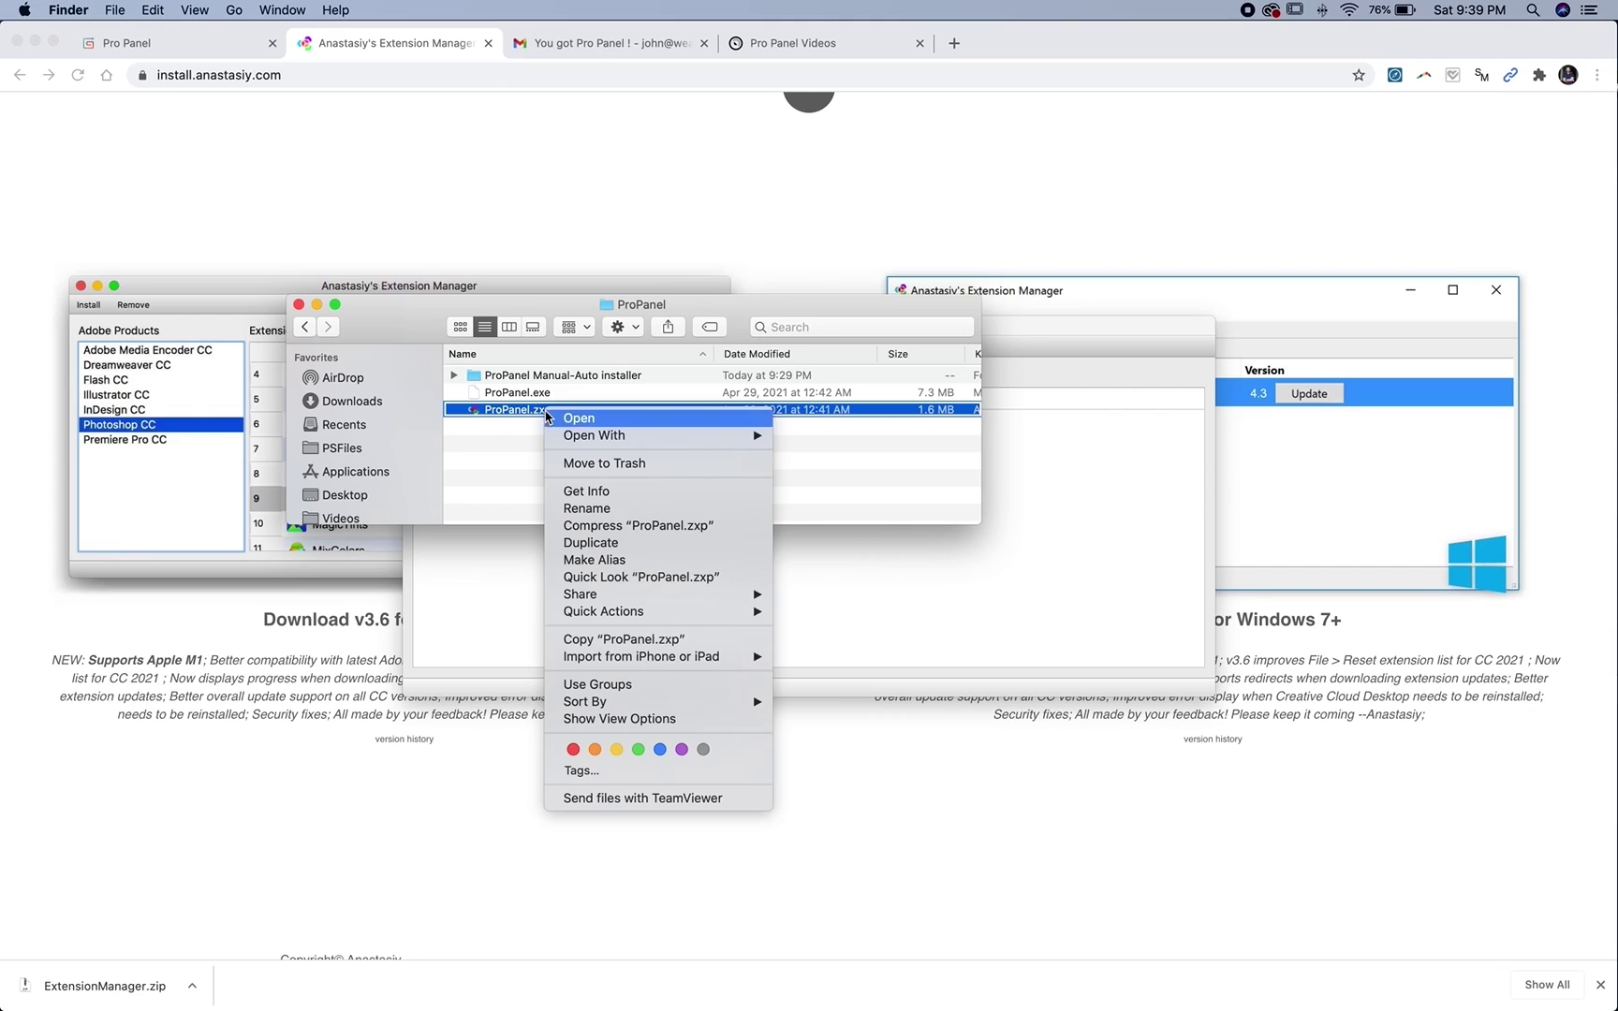
pyautogui.moveTo(618, 435)
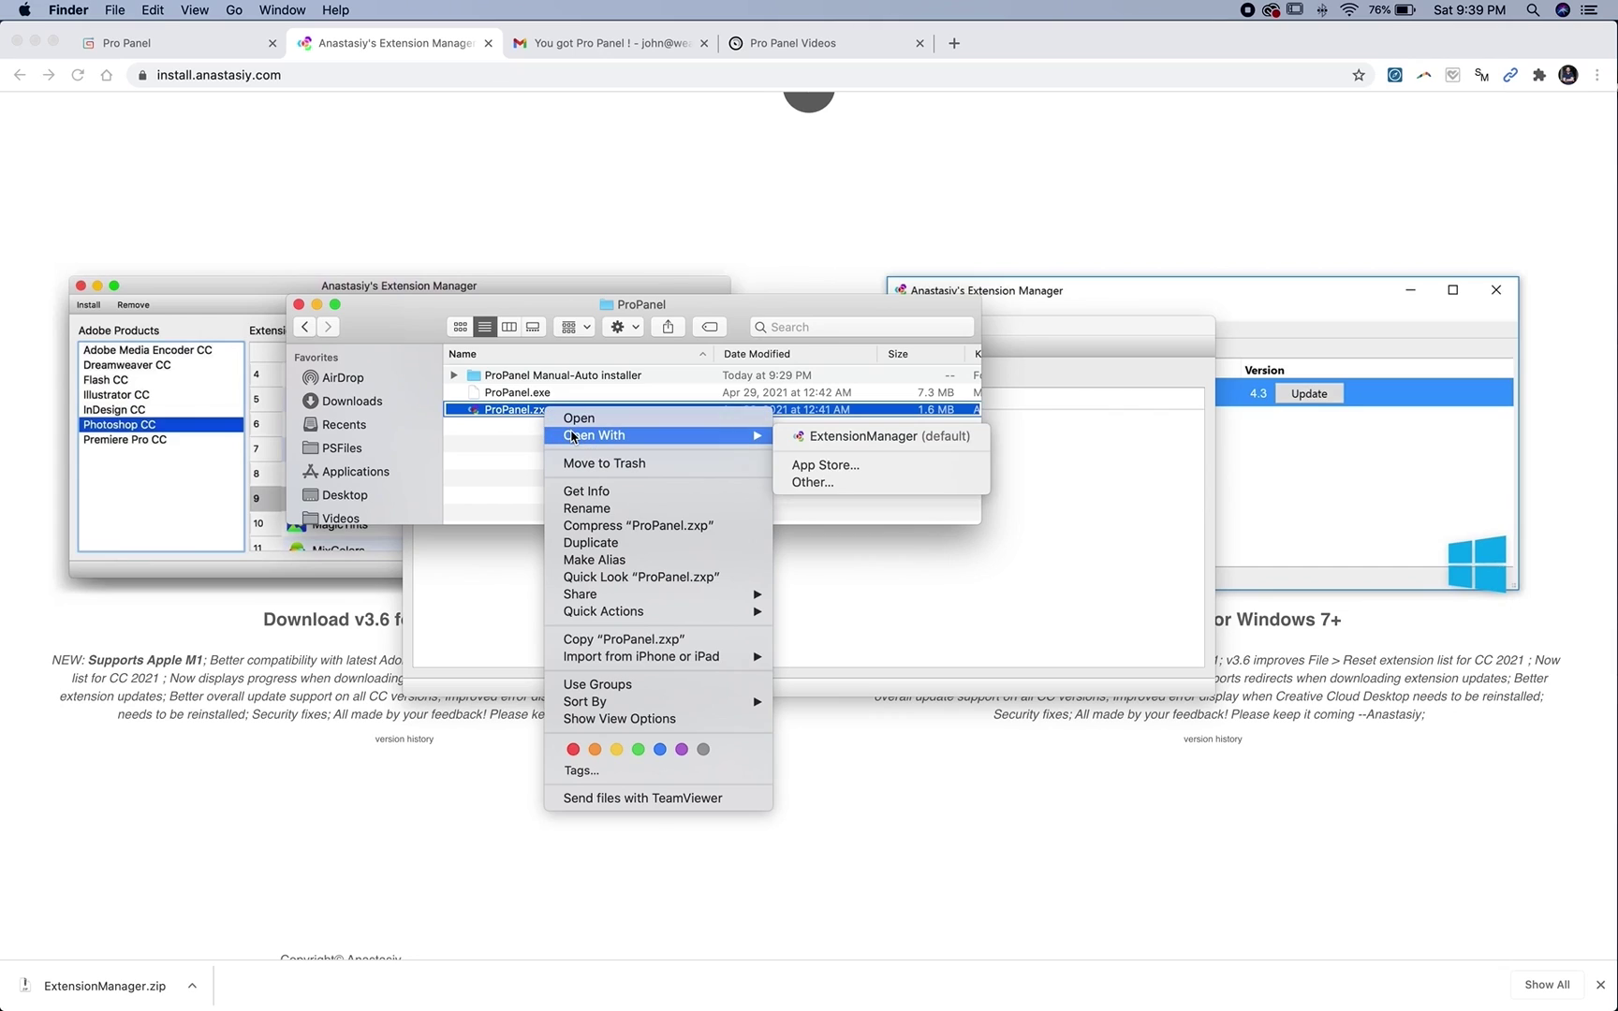
pyautogui.click(859, 438)
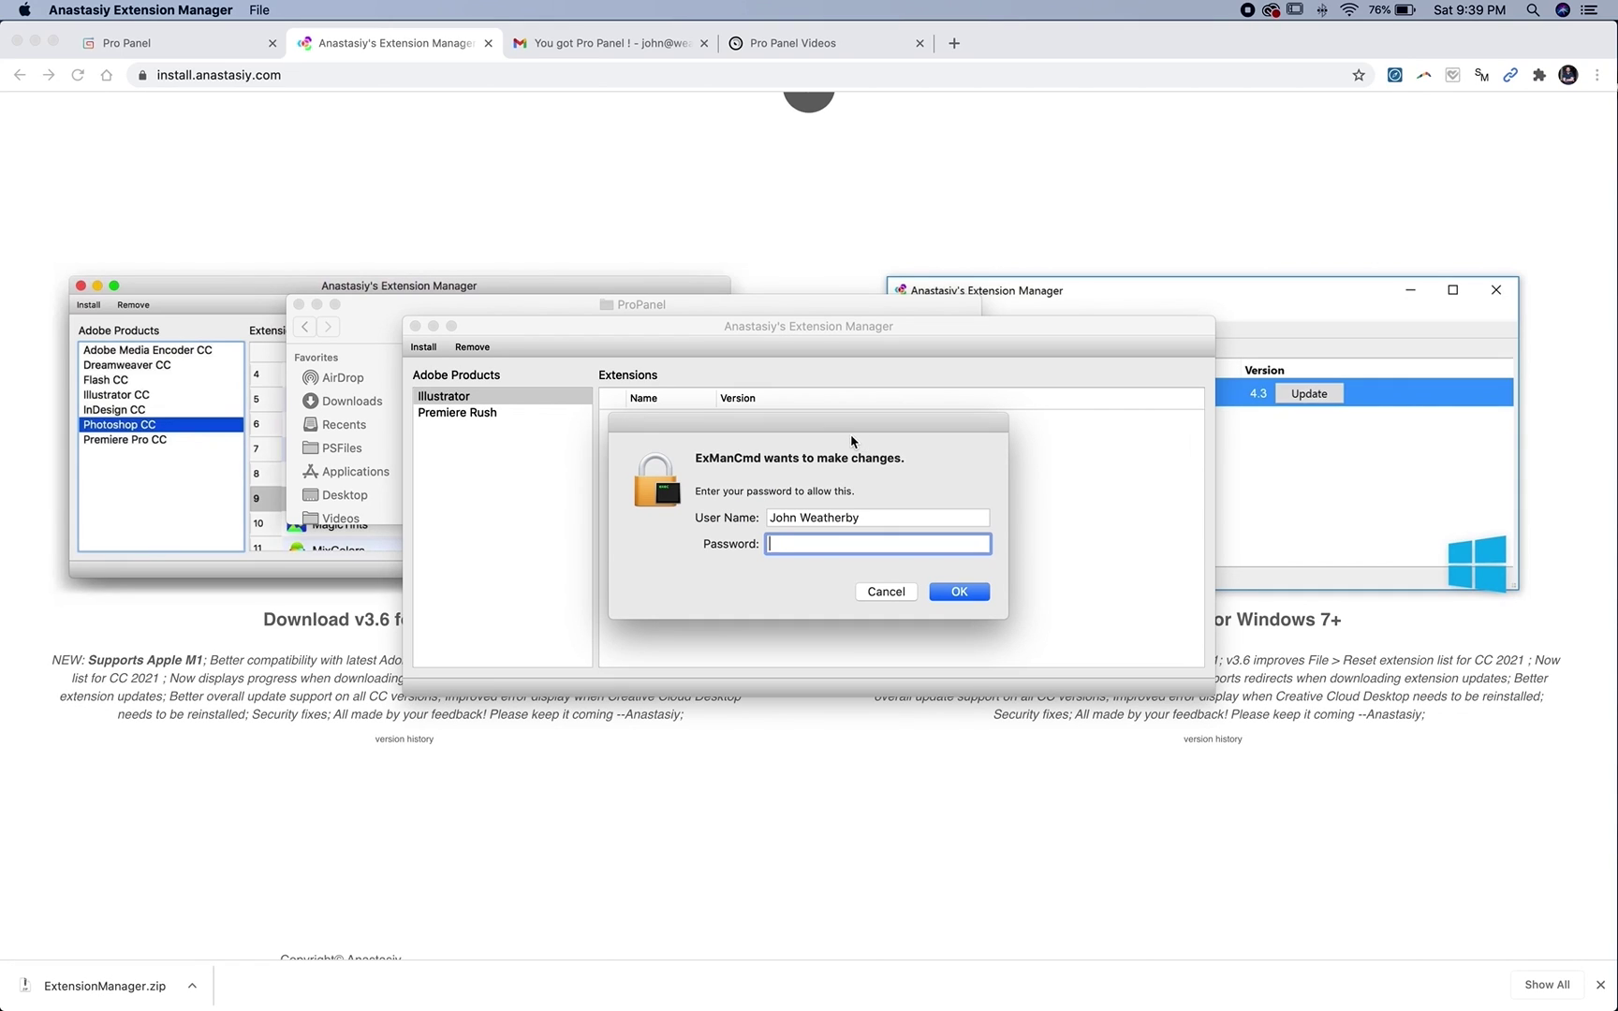
pyautogui.write('*********')
pyautogui.press('Return')
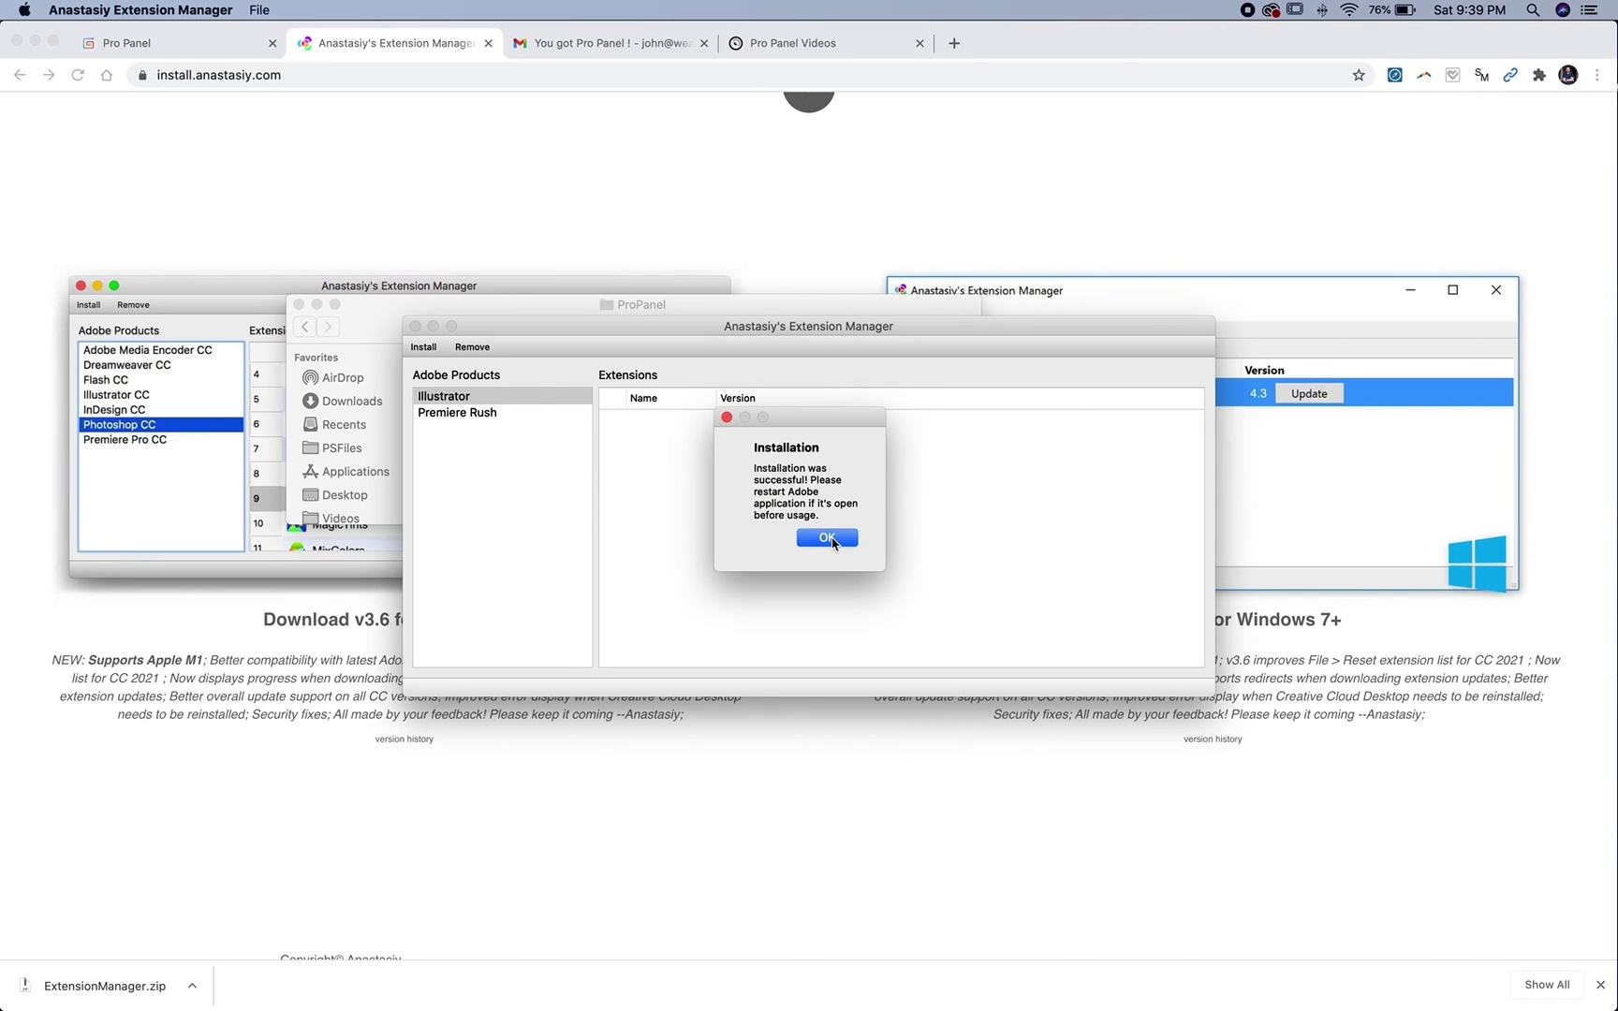
pyautogui.click(830, 539)
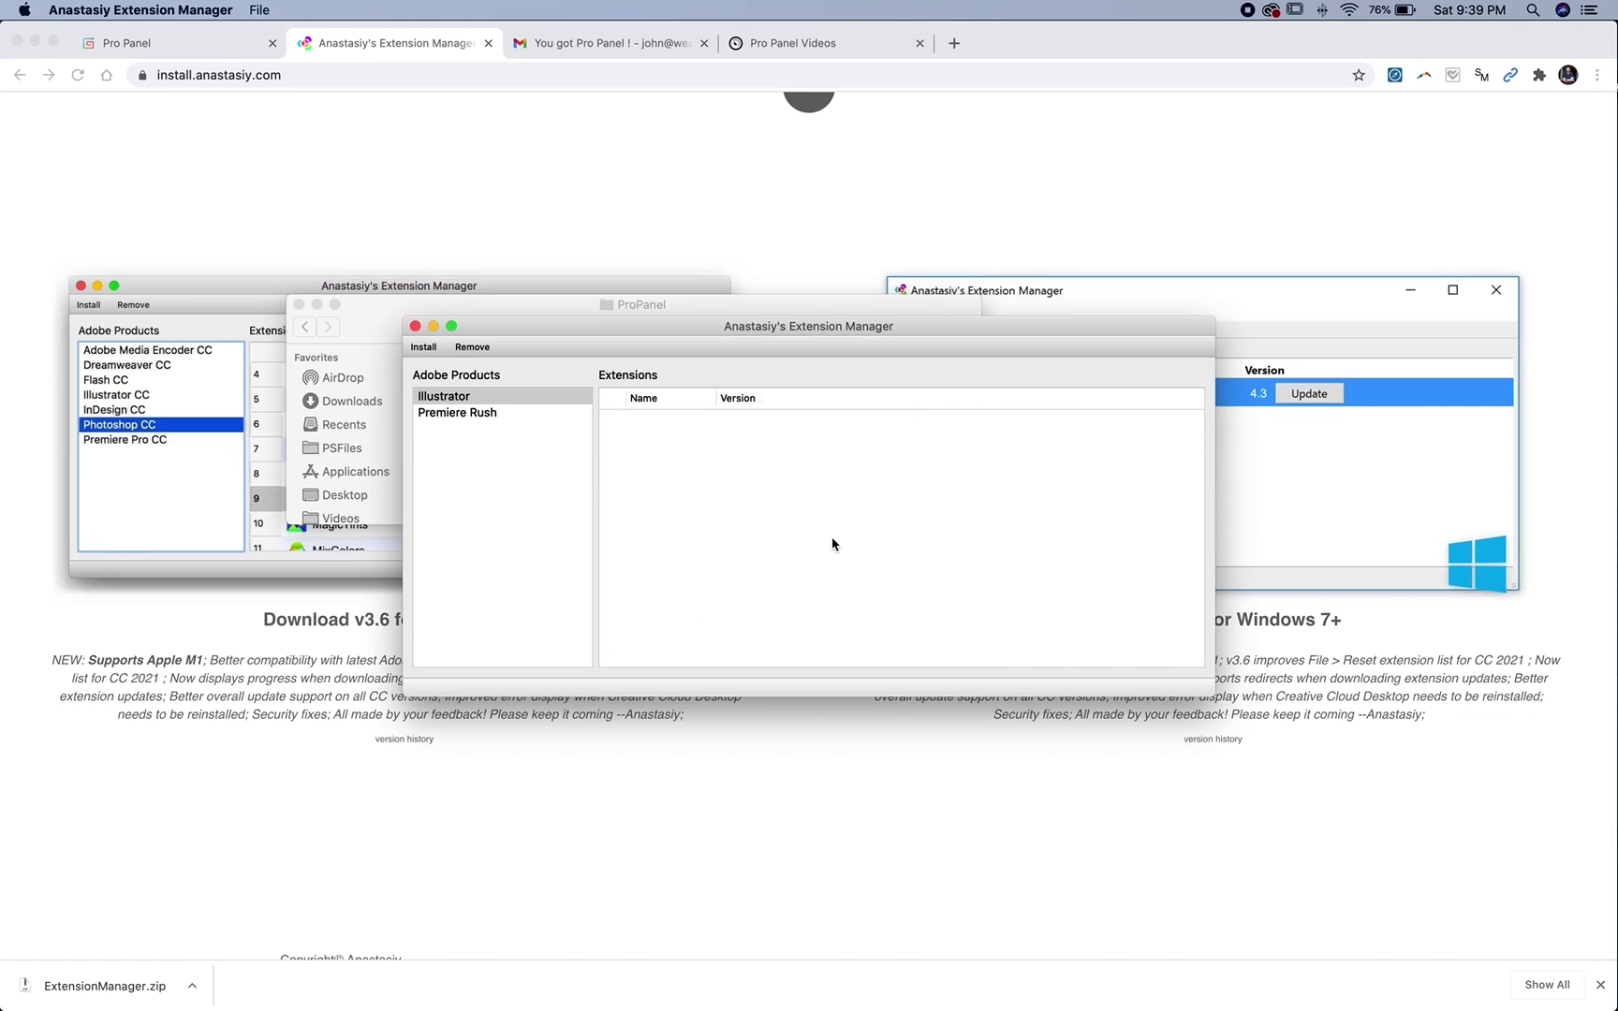
# Step: Switch to the Pro Panel Videos page and open its live-chat window
pyautogui.click(843, 43)
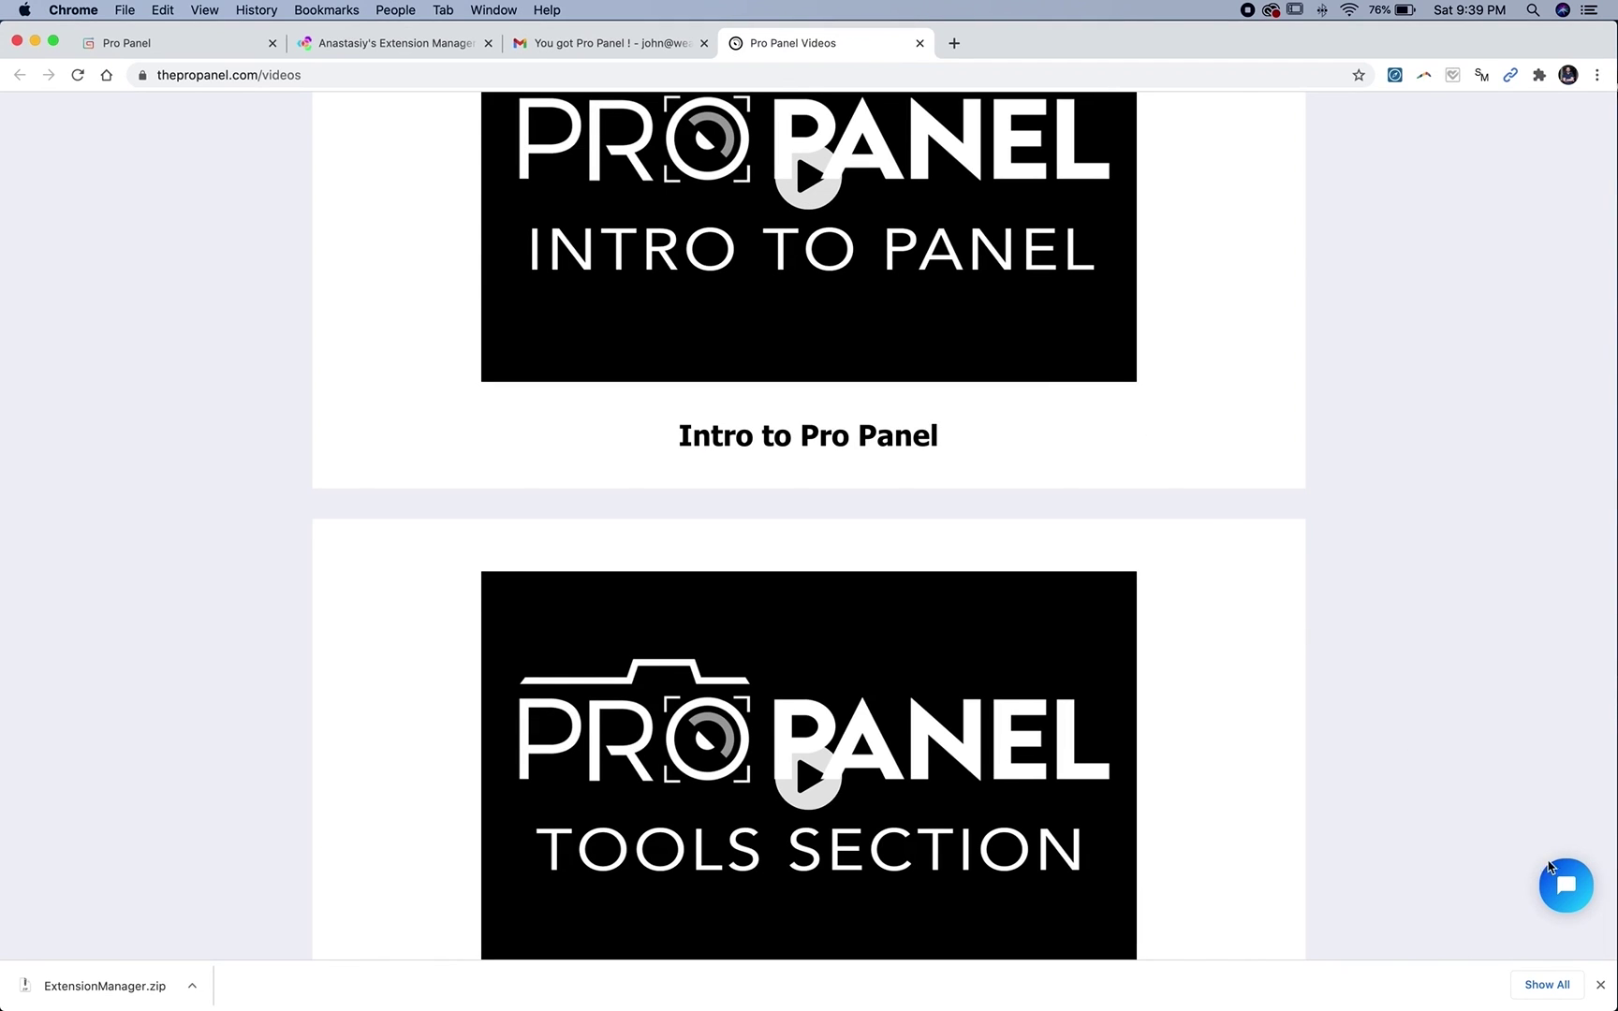
pyautogui.click(1567, 886)
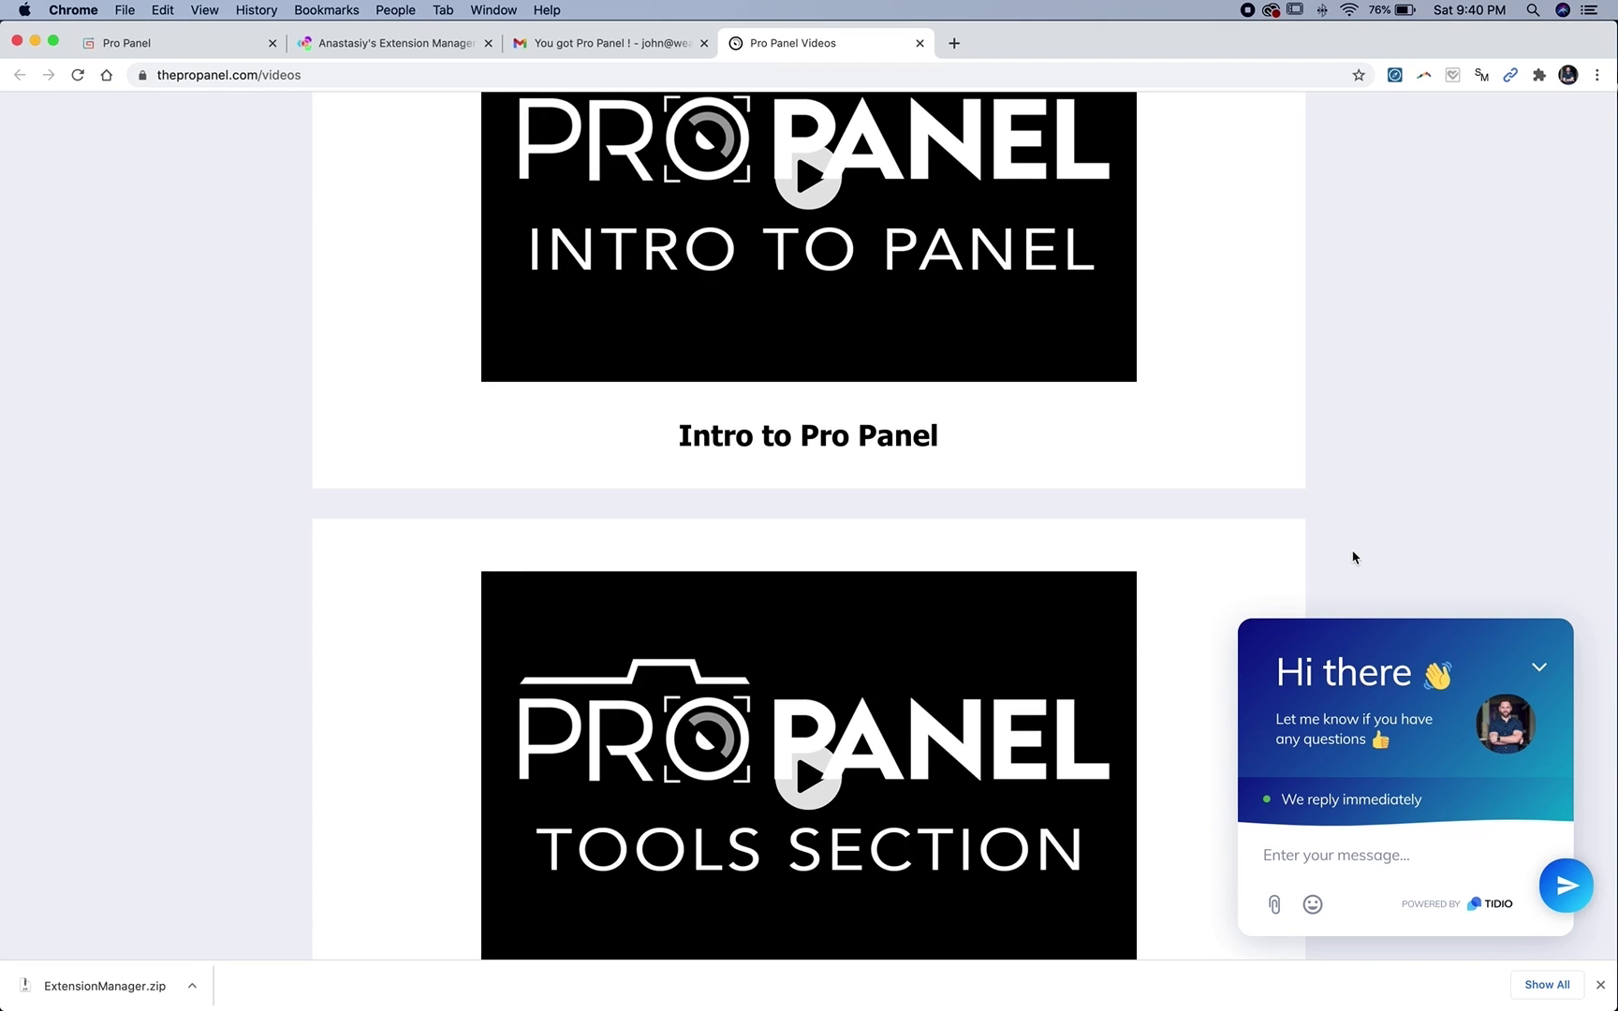
pyautogui.moveTo(1349, 1008)
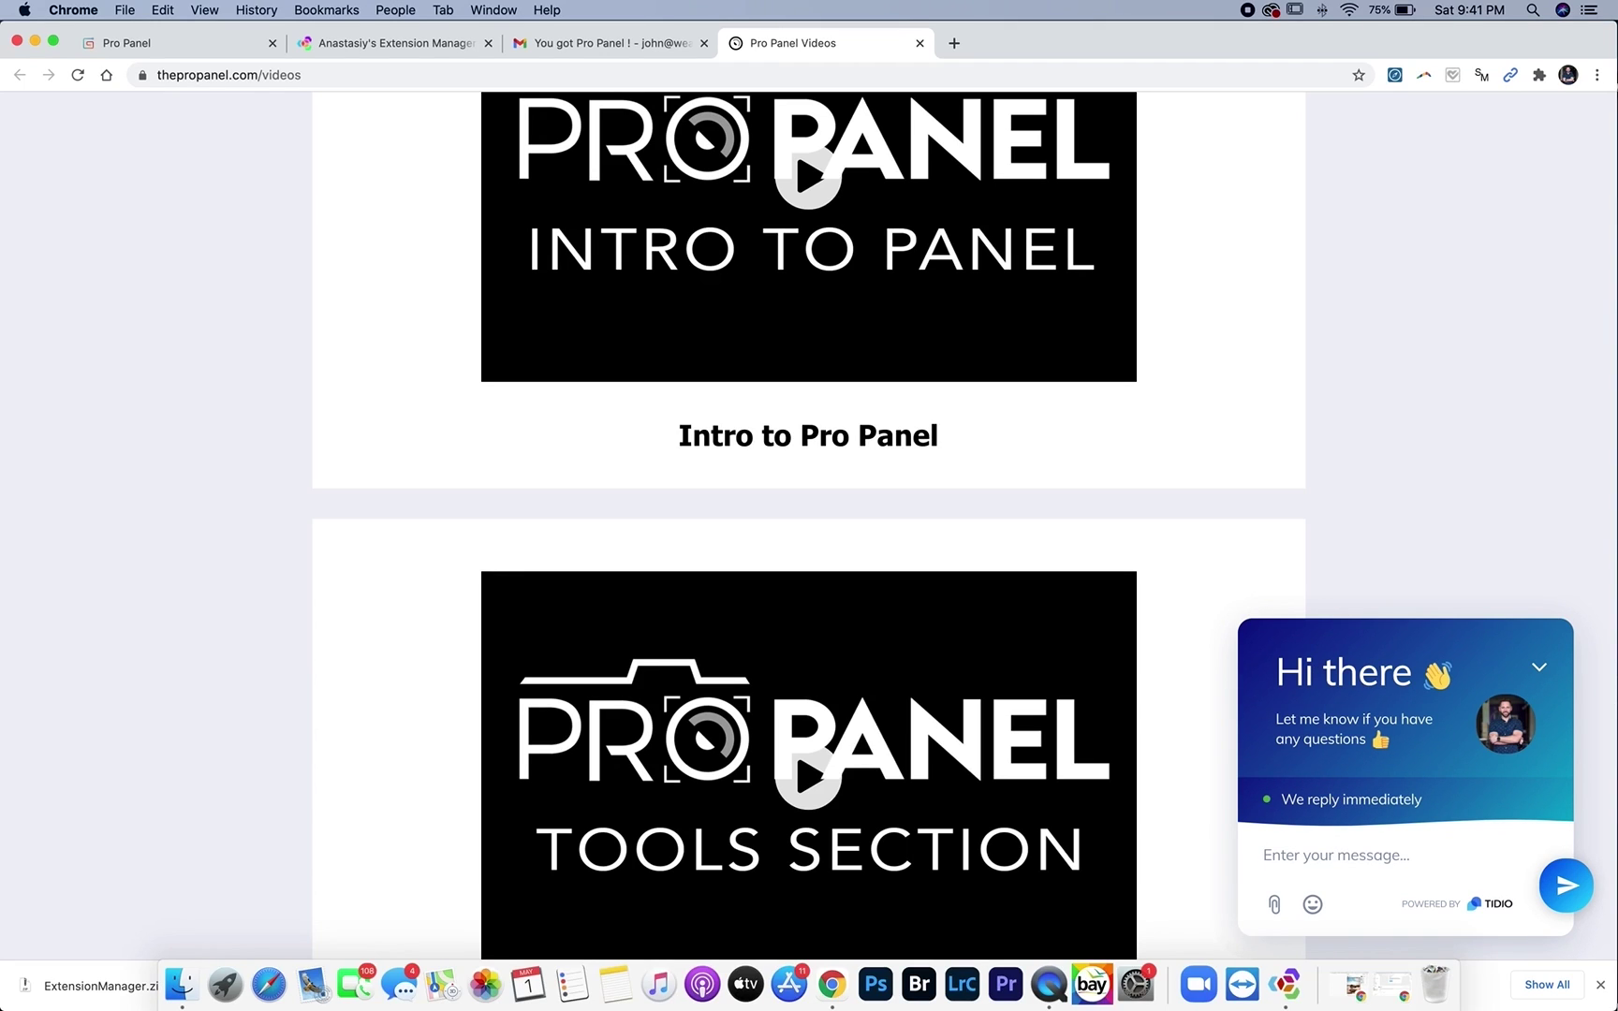